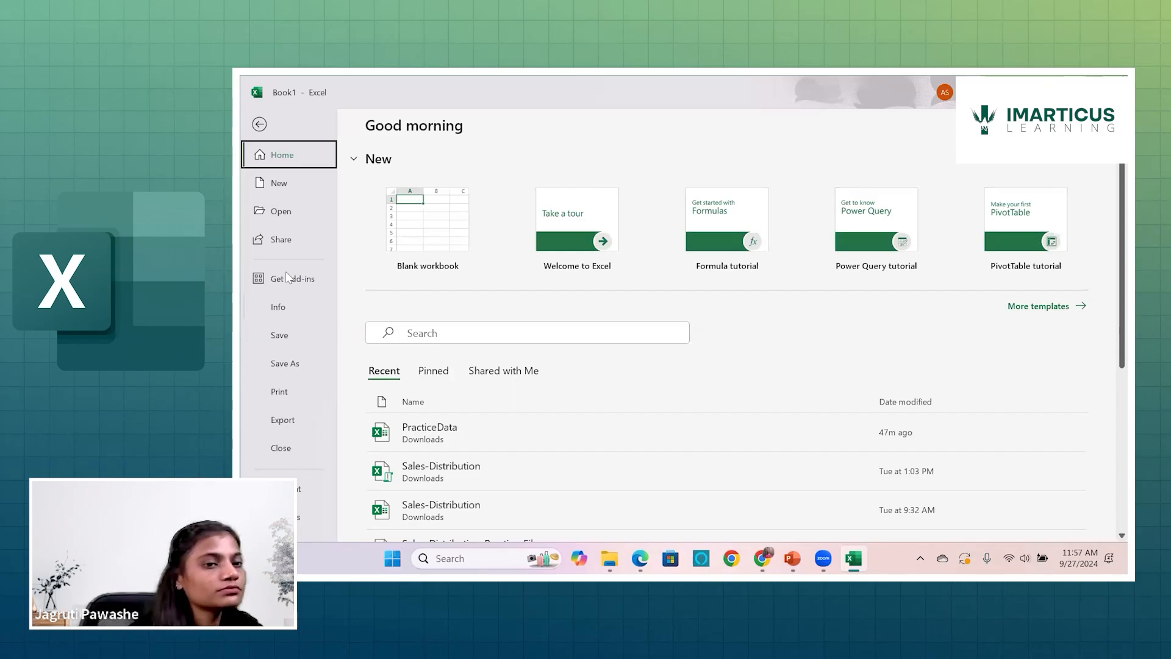
Open the PracticeData workbook from the Downloads folder in read-only mode
{"action": "left_click", "coordinate": [291, 213]}
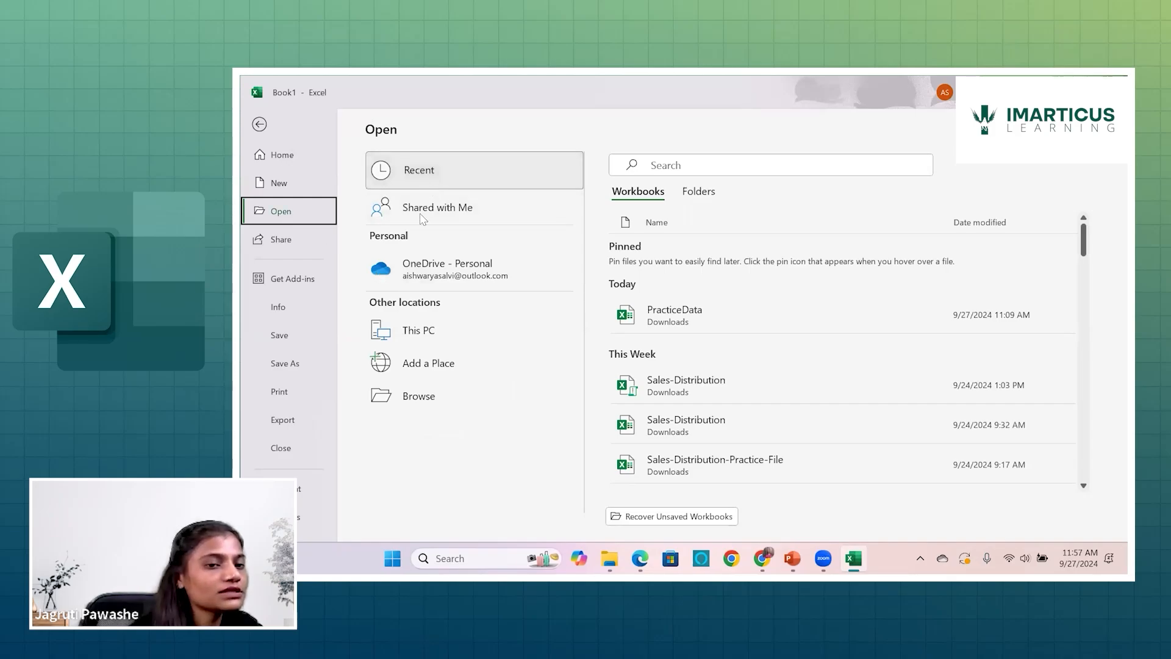
{"action": "left_click", "coordinate": [415, 401]}
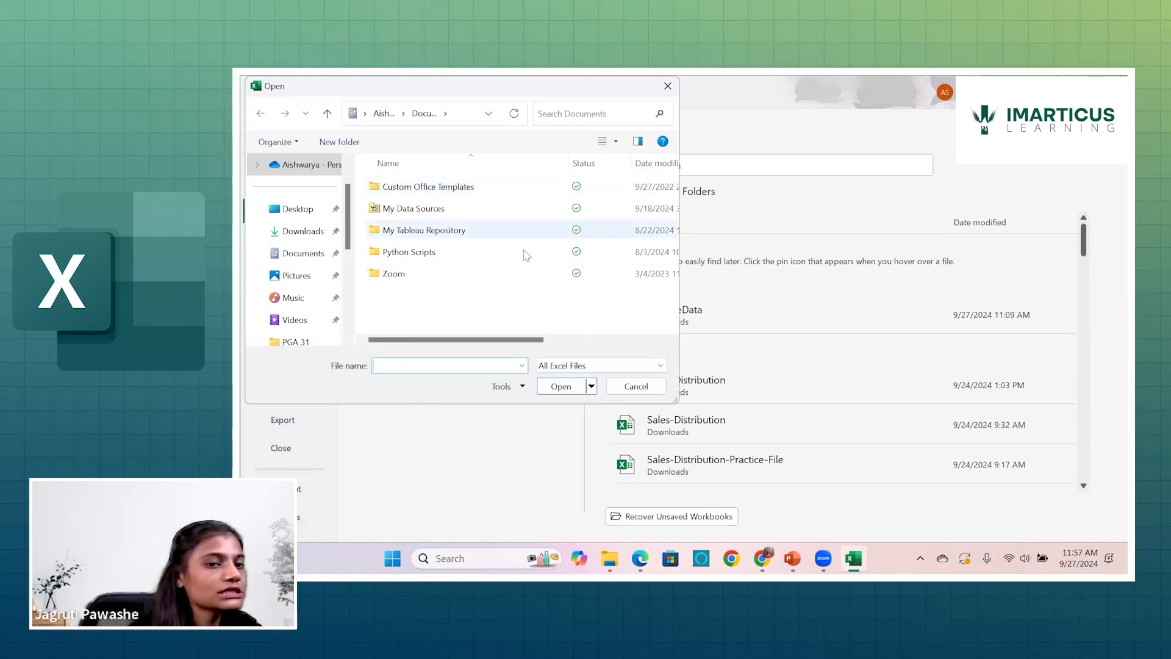
{"action": "left_click", "coordinate": [310, 236]}
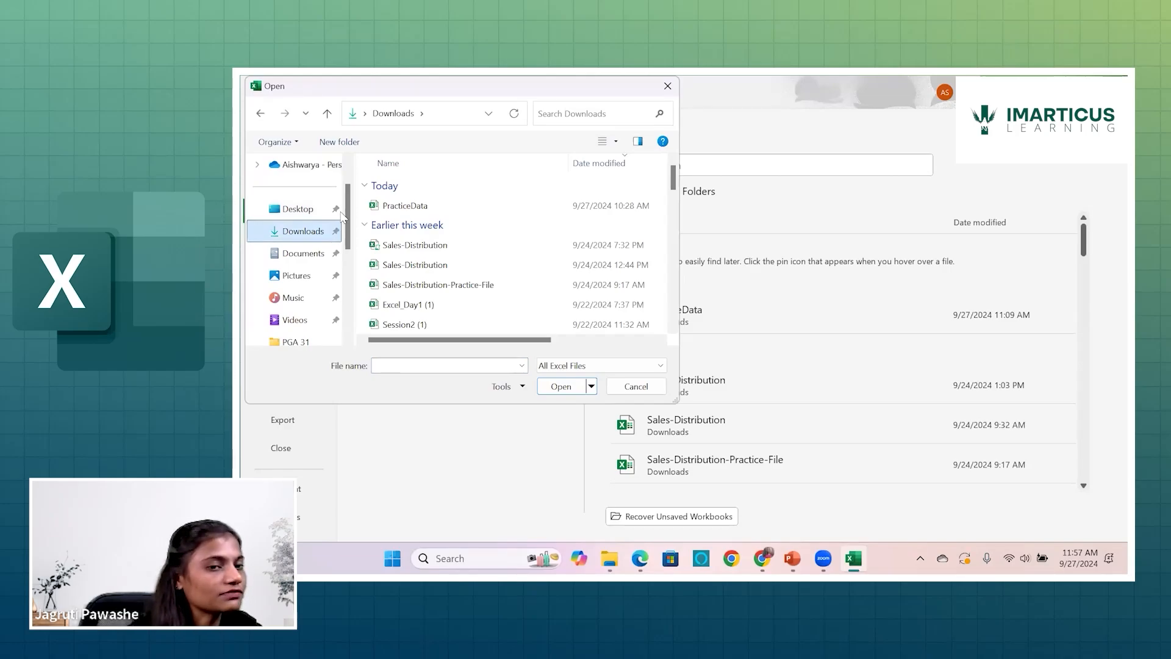
{"action": "left_click", "coordinate": [401, 208]}
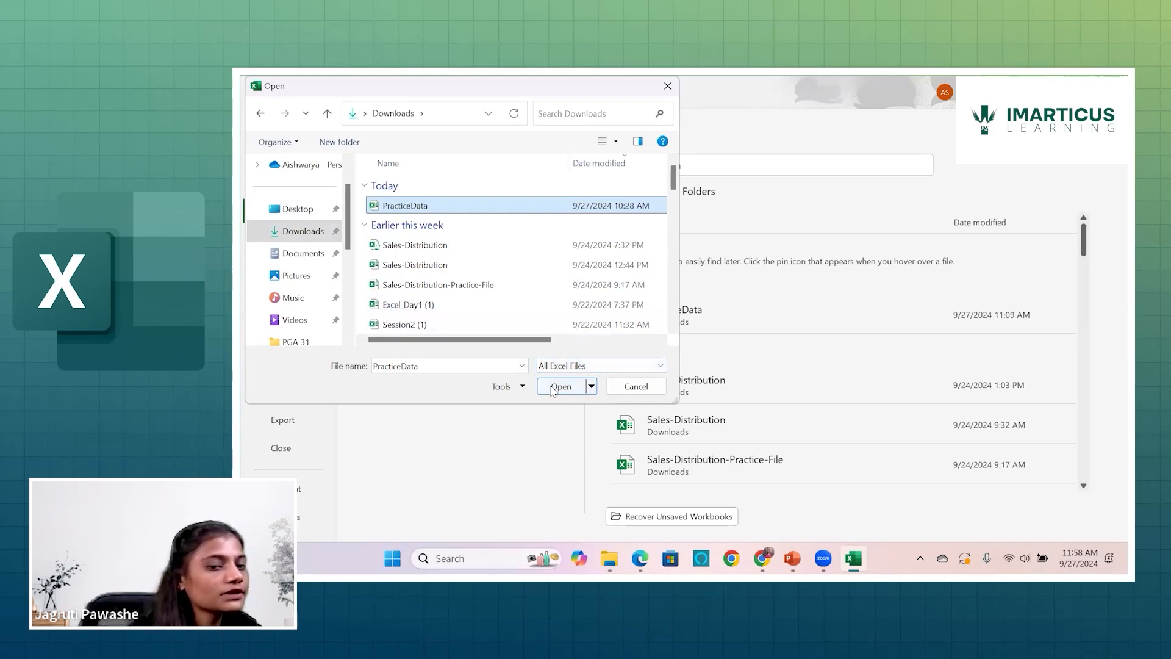
{"action": "left_click", "coordinate": [590, 386]}
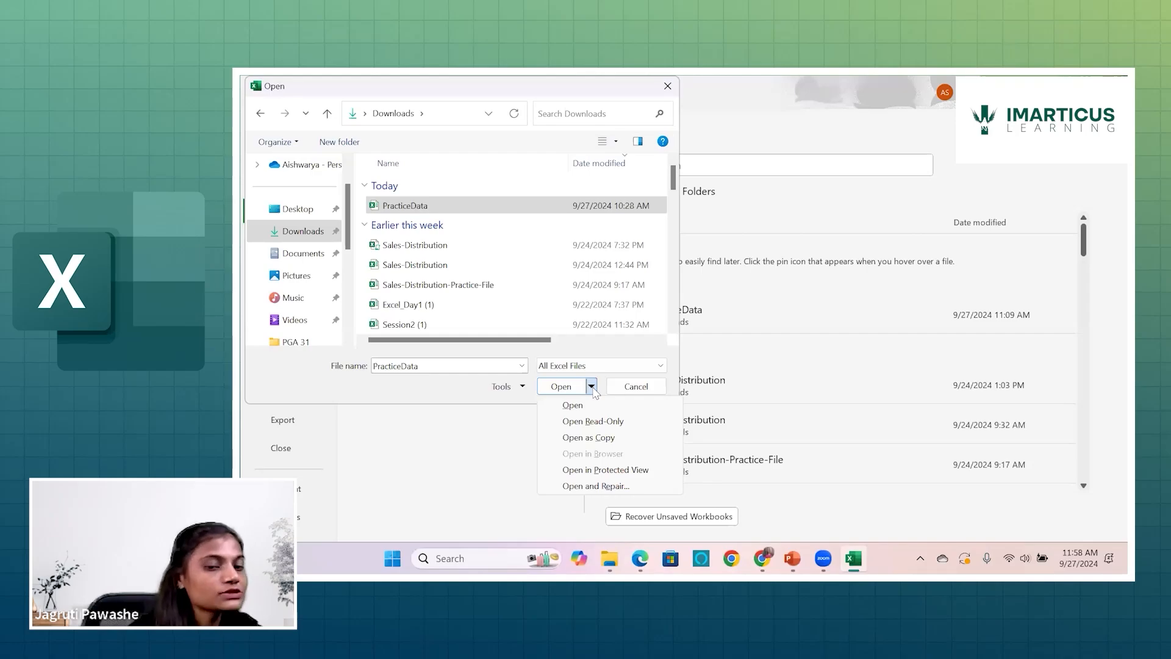
{"action": "left_click", "coordinate": [602, 420]}
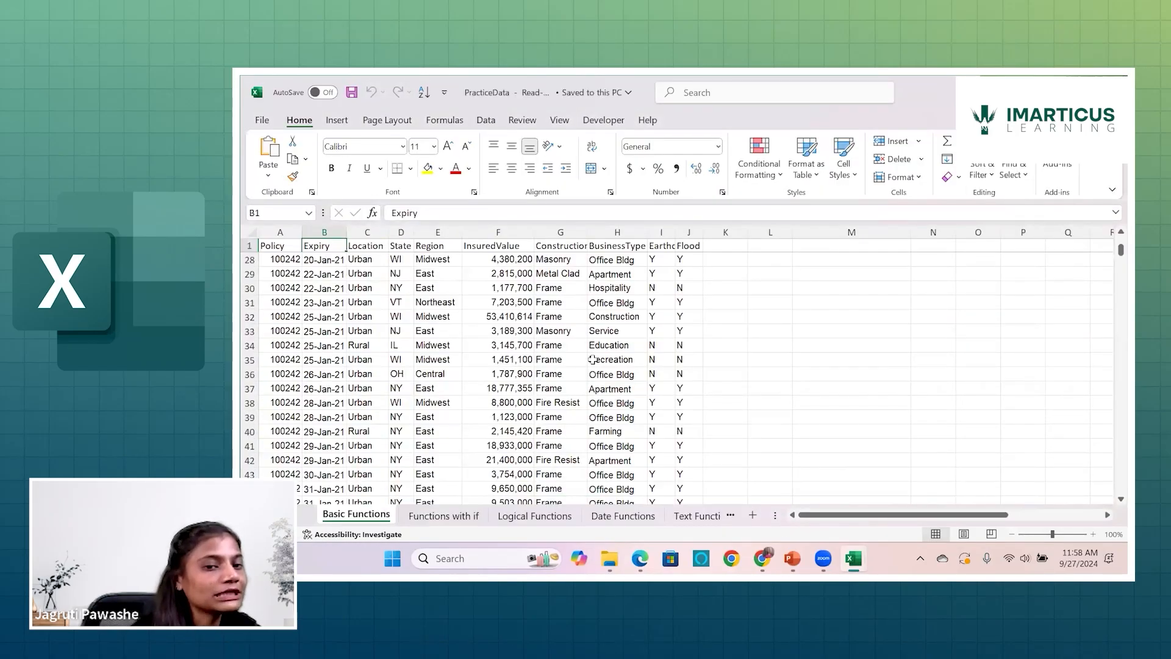
Replace the business type in cell H35 with "Savw" and try to save the read-only workbook
{"action": "left_click", "coordinate": [593, 359]}
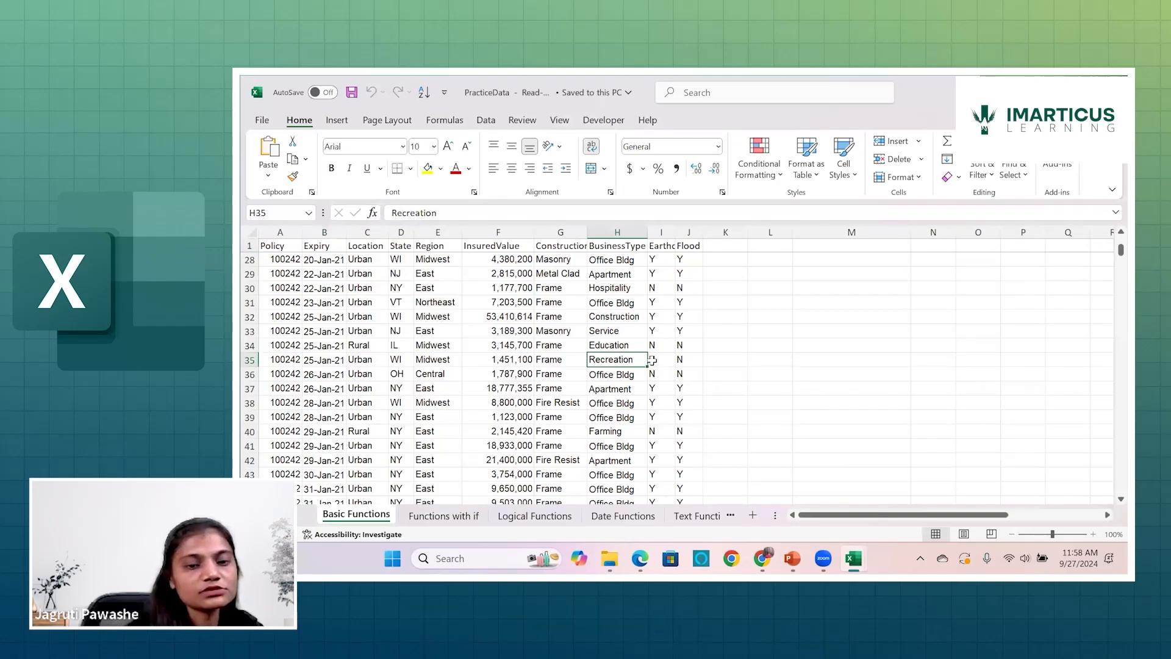
{"action": "key", "text": "BackSpace"}
{"action": "type", "text": "Savw"}
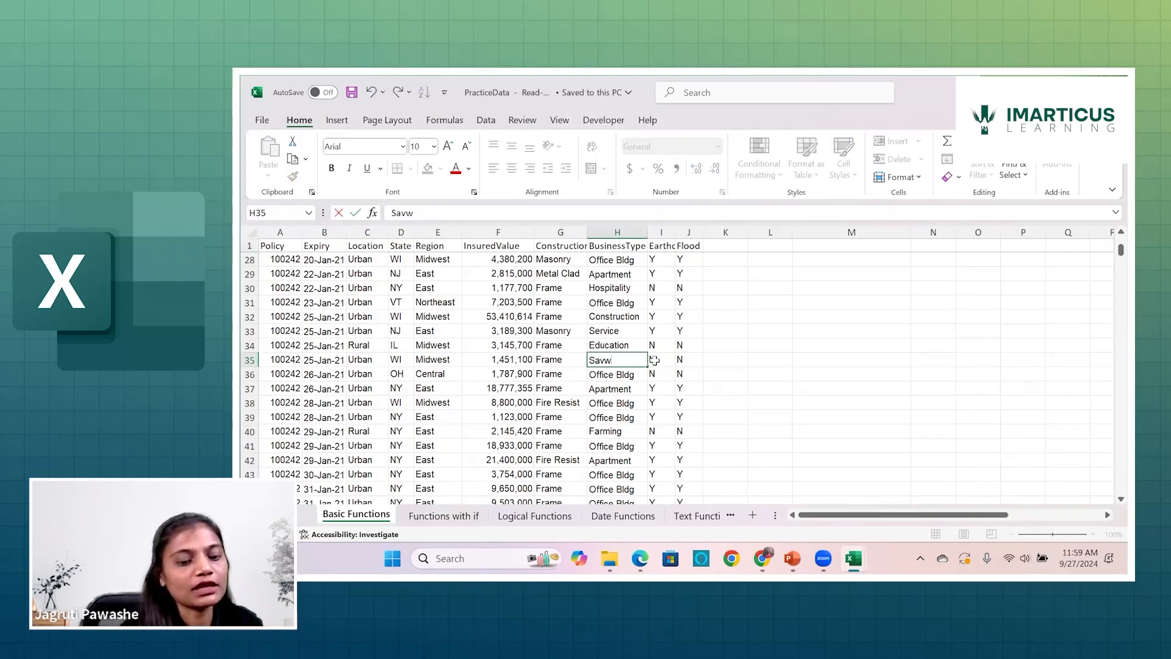
{"action": "key", "text": "Return"}
{"action": "key", "text": "ctrl+s"}
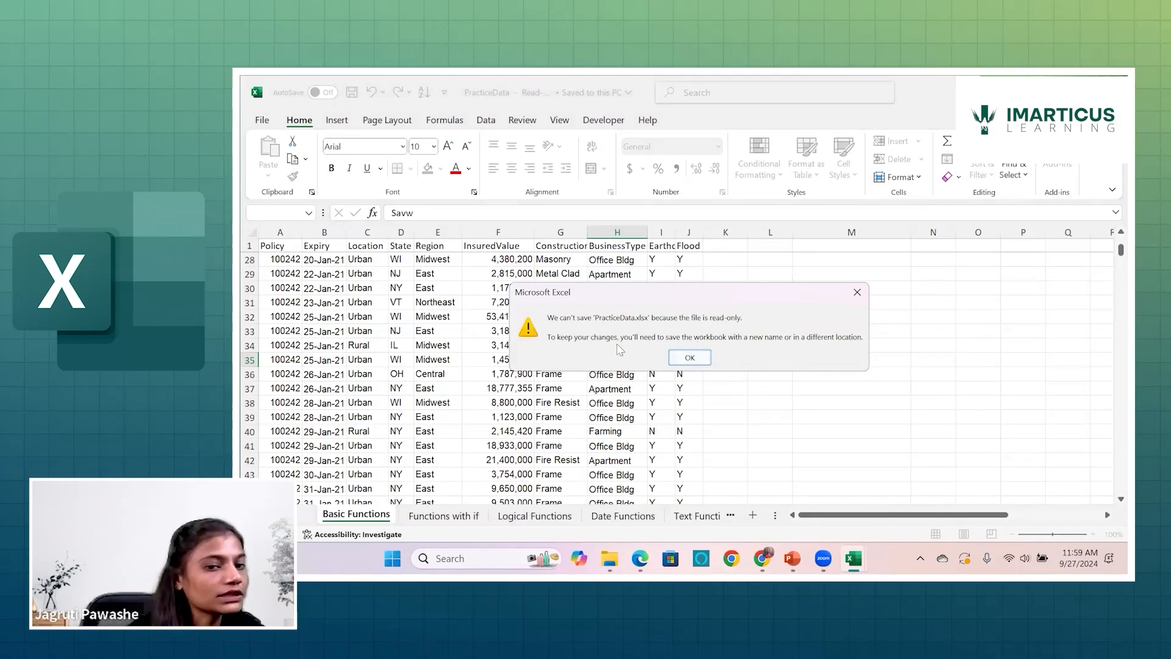
{"action": "left_click", "coordinate": [688, 358]}
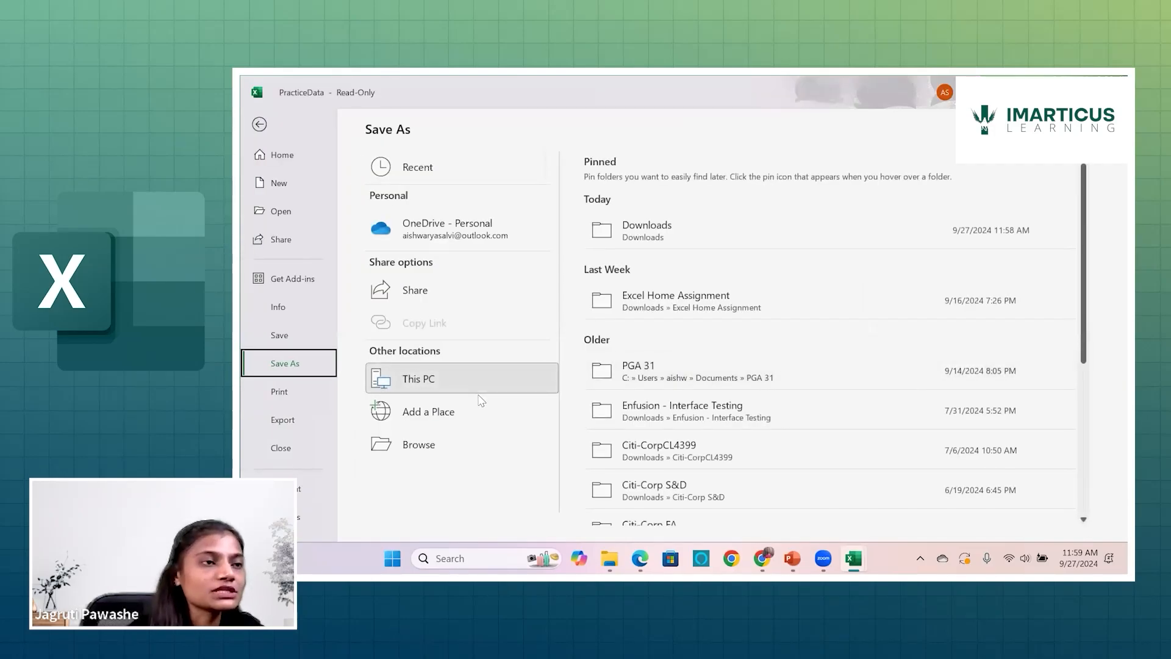
{"action": "left_click", "coordinate": [442, 455]}
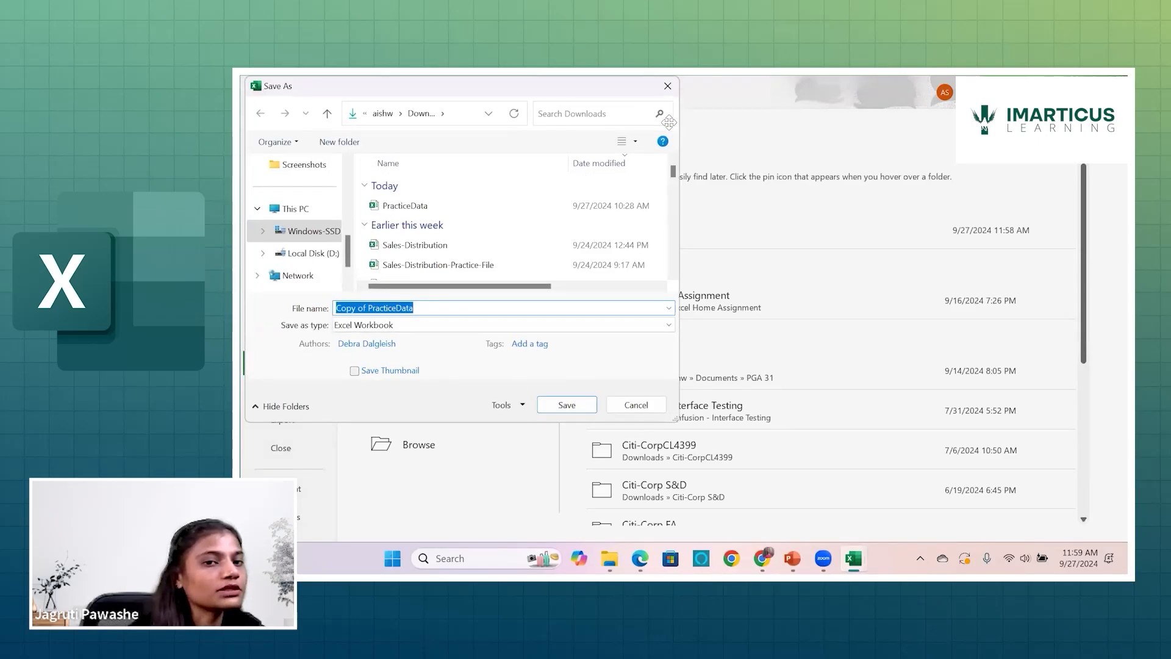
{"action": "left_click", "coordinate": [669, 86]}
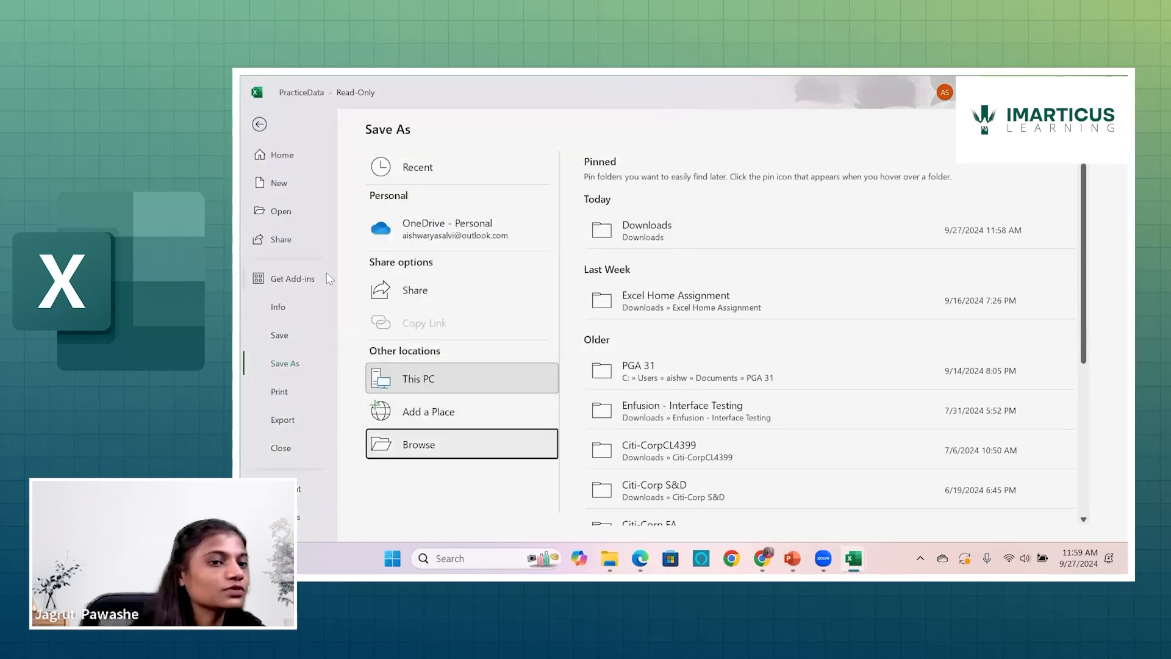
{"action": "left_click", "coordinate": [287, 216]}
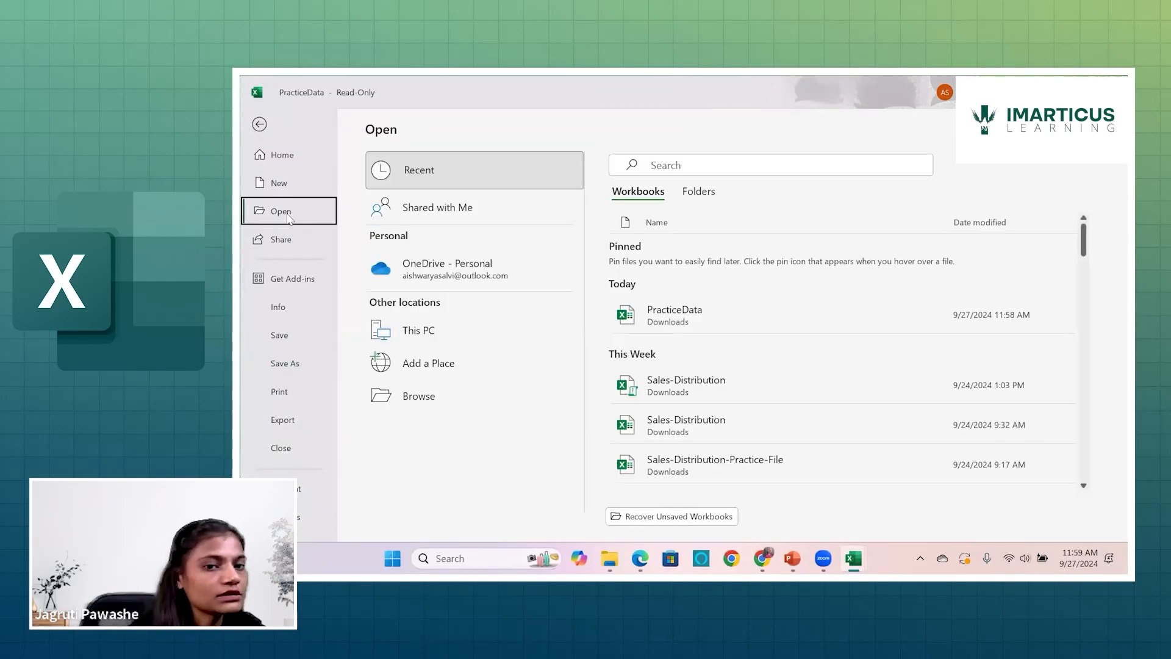
{"action": "left_click", "coordinate": [676, 318]}
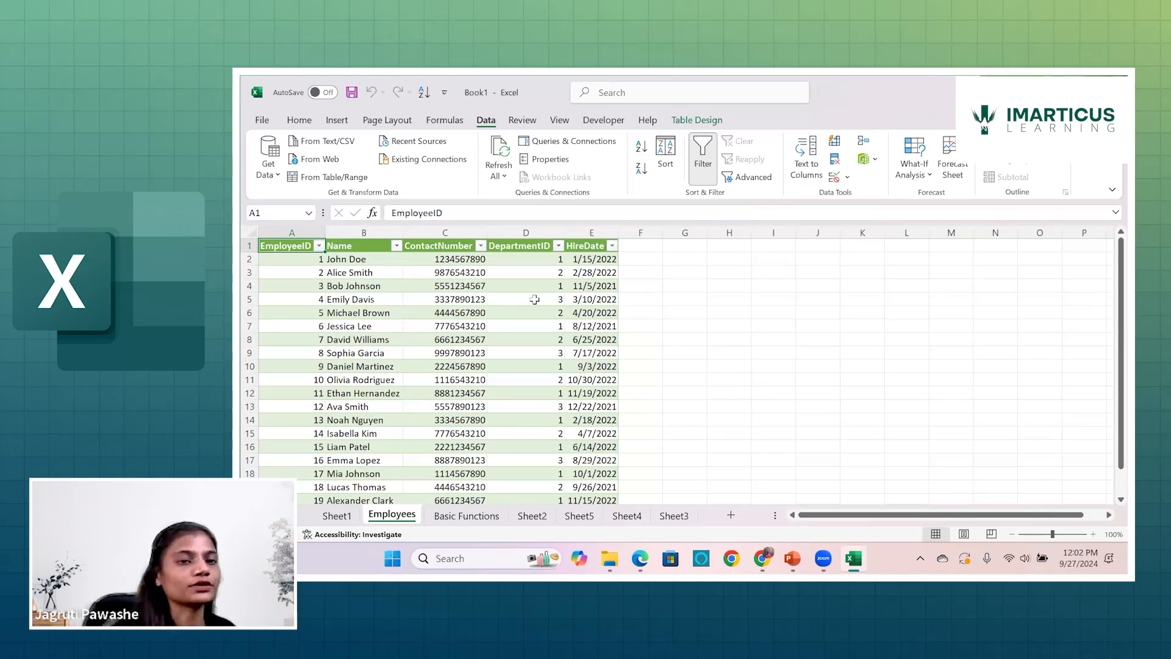
{"action": "left_click", "coordinate": [263, 120]}
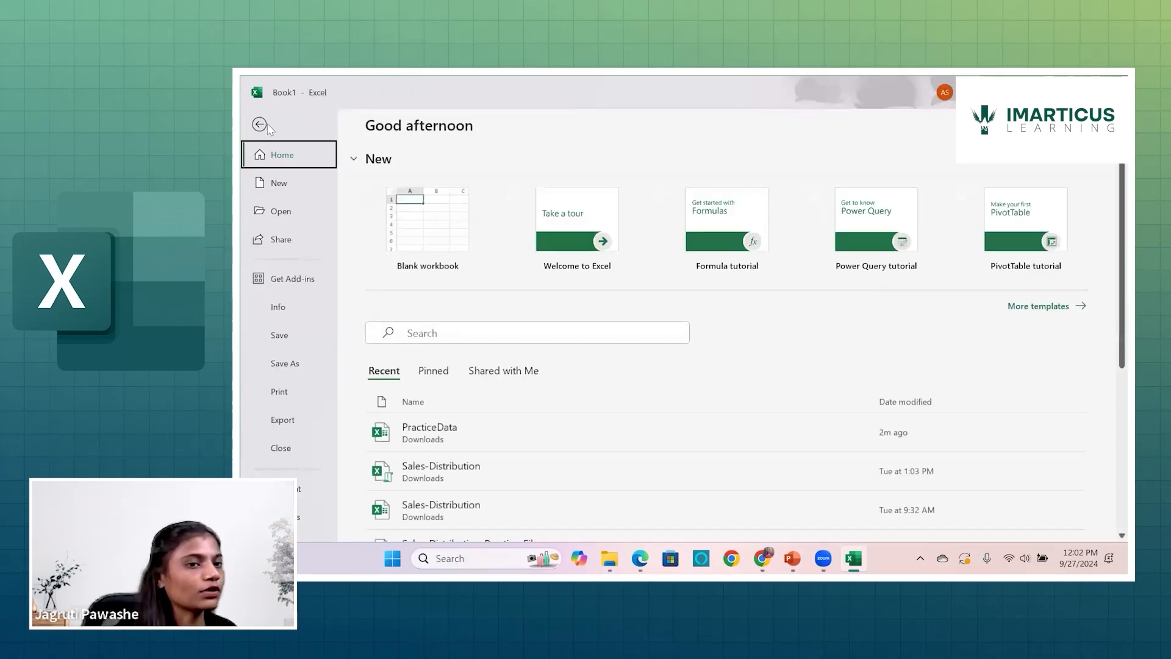
{"action": "left_click", "coordinate": [285, 217]}
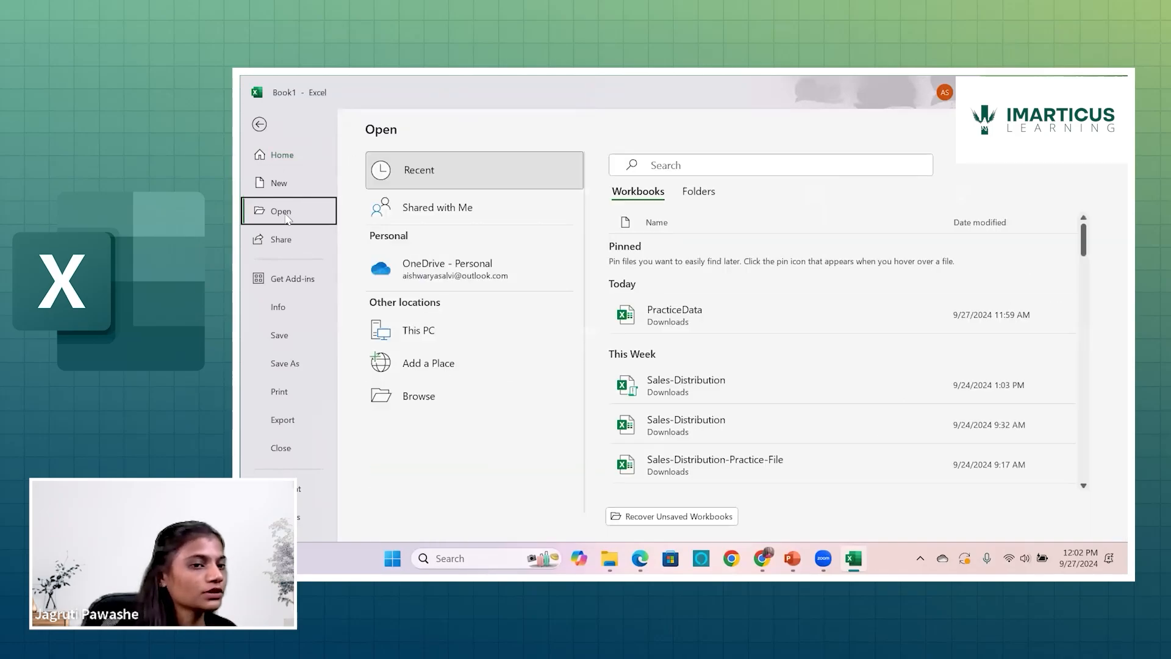
{"action": "left_click", "coordinate": [260, 125]}
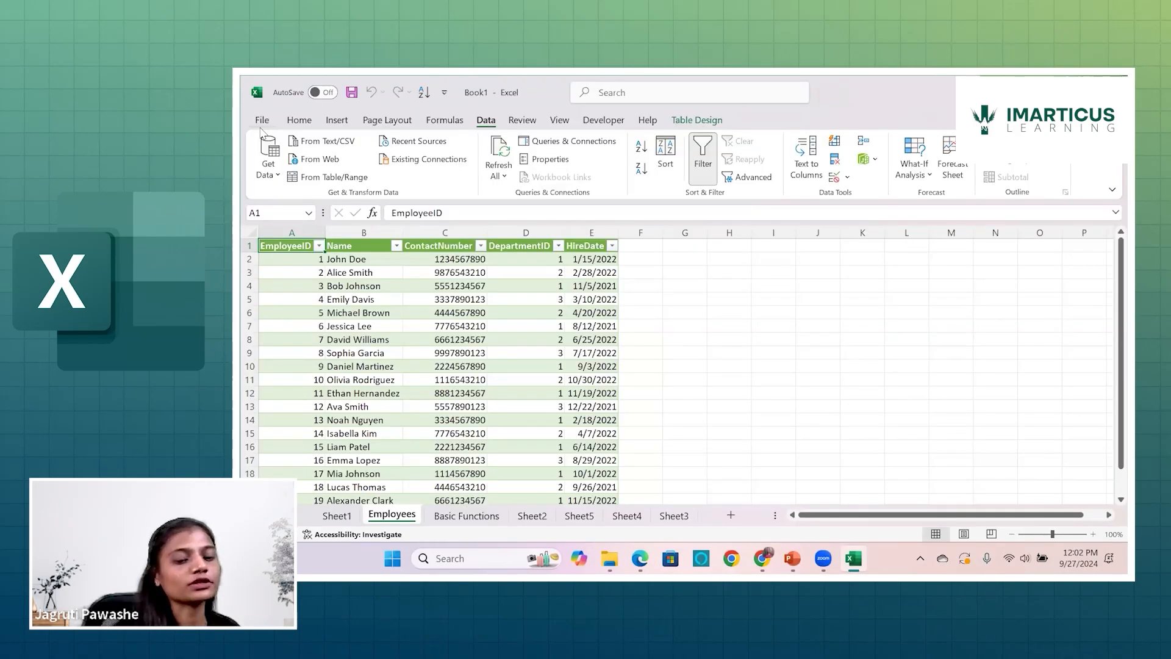
Open the PracticeData workbook from the Downloads folder for normal editing
{"action": "left_click", "coordinate": [261, 126]}
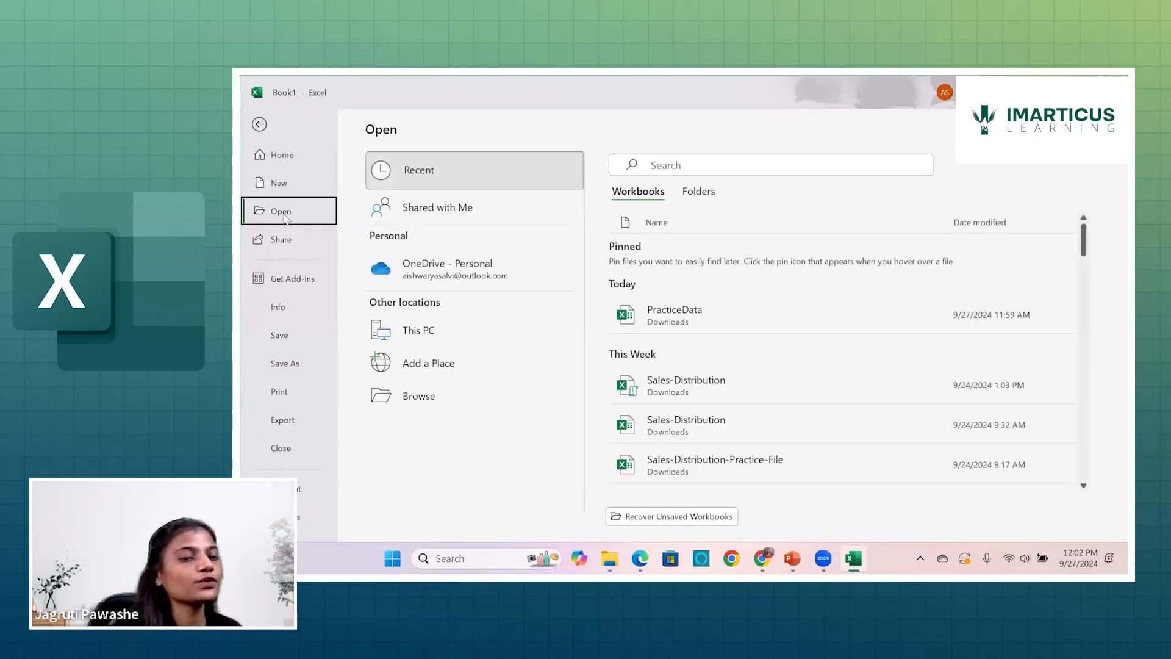
{"action": "left_click", "coordinate": [420, 404]}
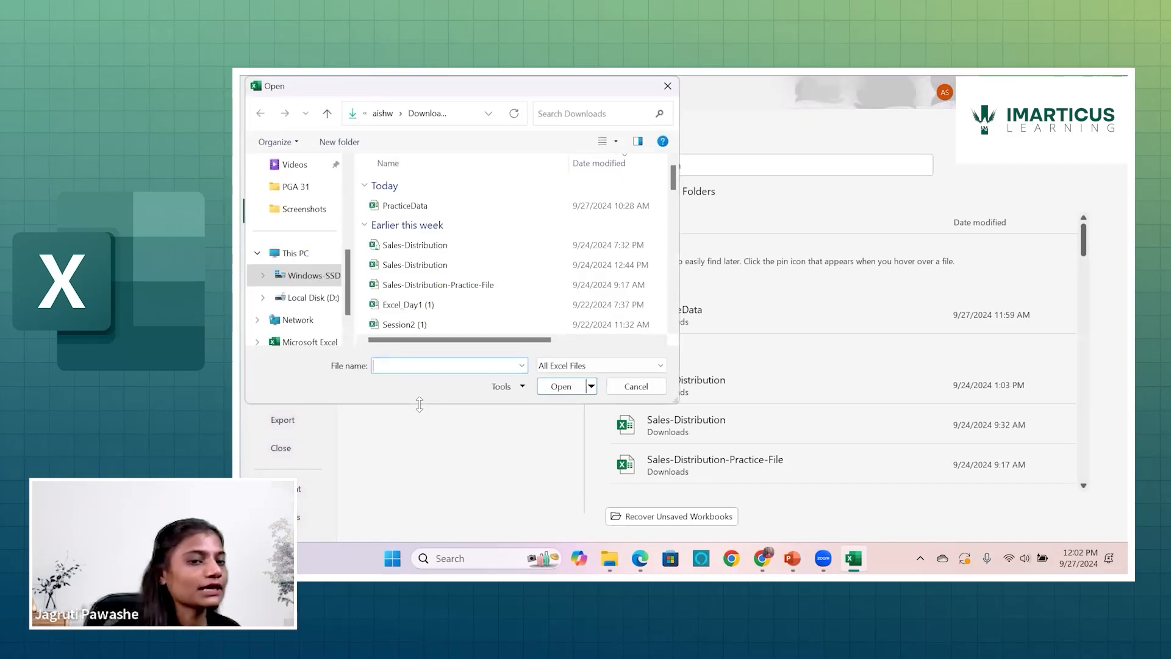
{"action": "left_click", "coordinate": [411, 211]}
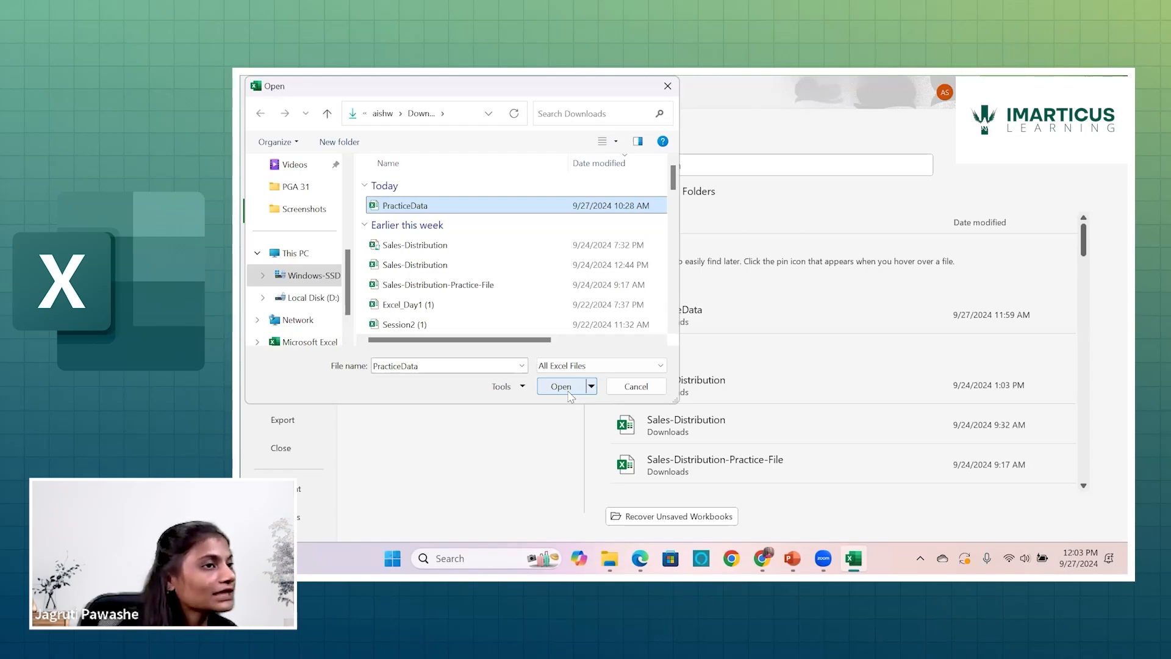
{"action": "left_click", "coordinate": [568, 395]}
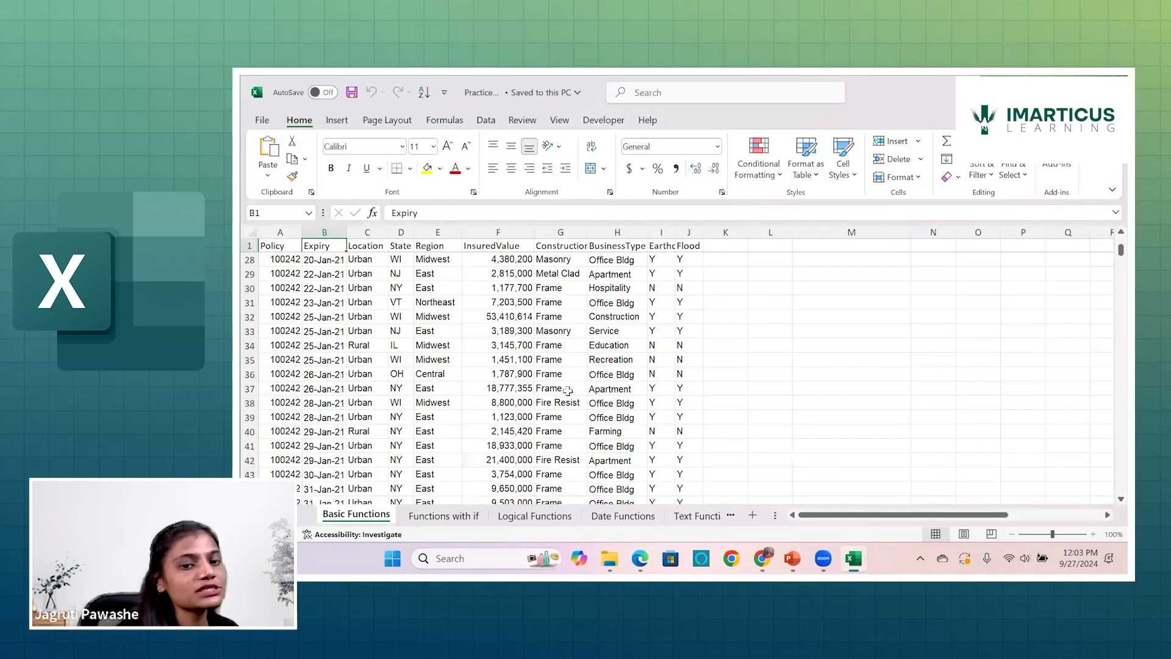
Examine the opening modes offered for the PracticeData file in Downloads, such as Open Read-Only
{"action": "left_click", "coordinate": [262, 120]}
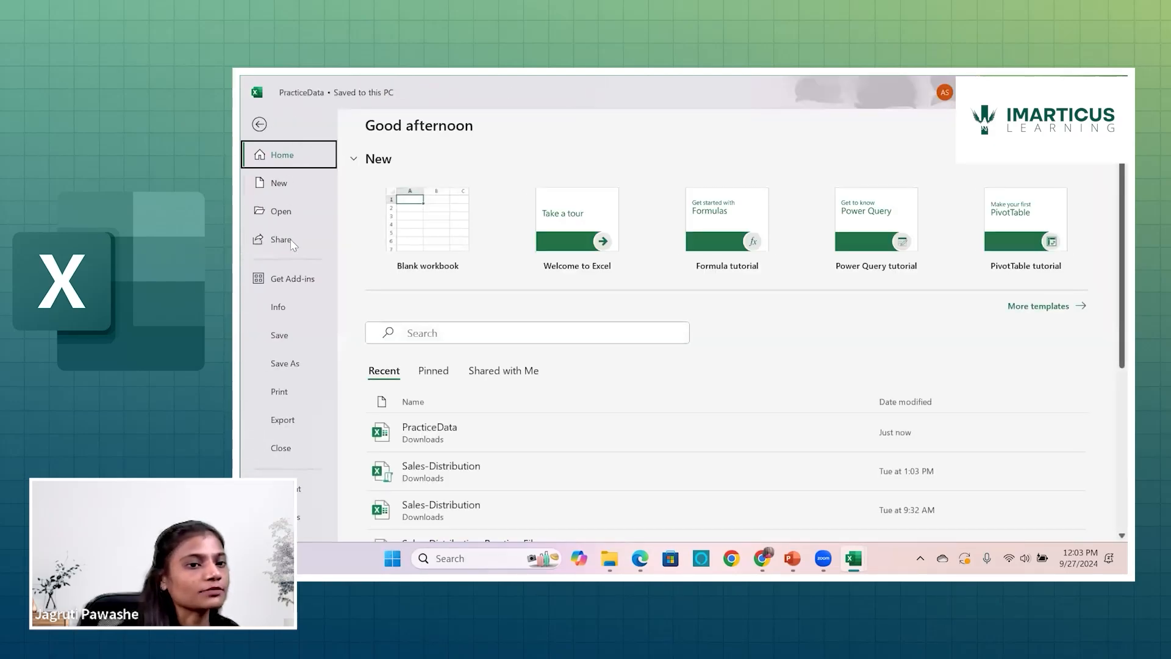
{"action": "left_click", "coordinate": [298, 218]}
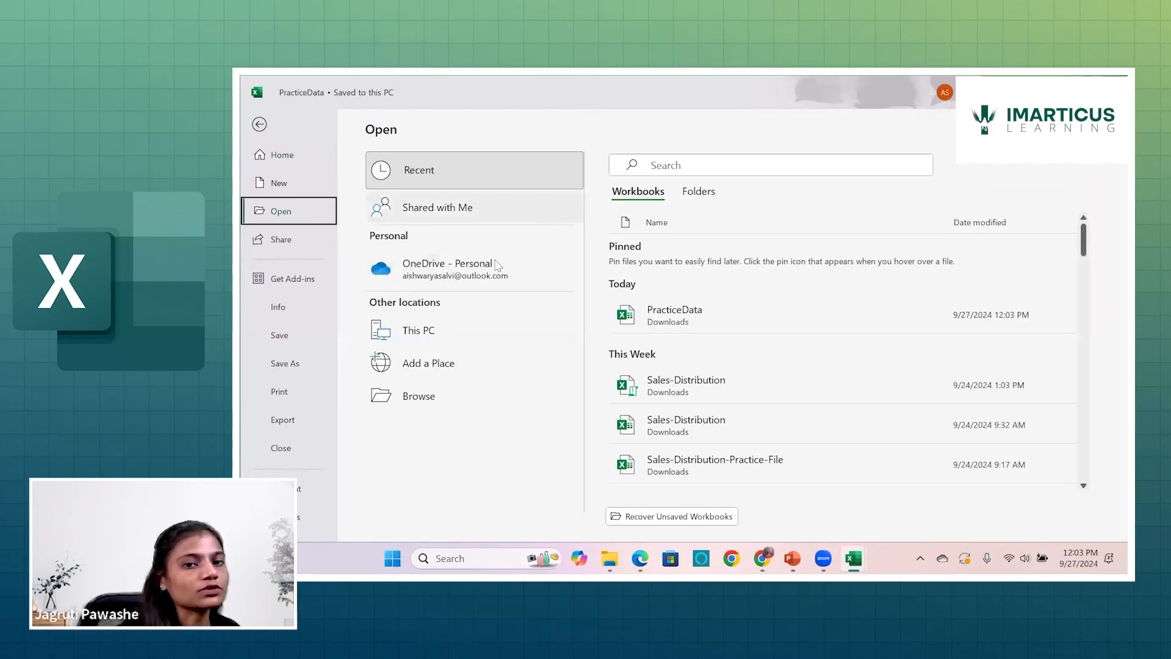
{"action": "left_click", "coordinate": [419, 406]}
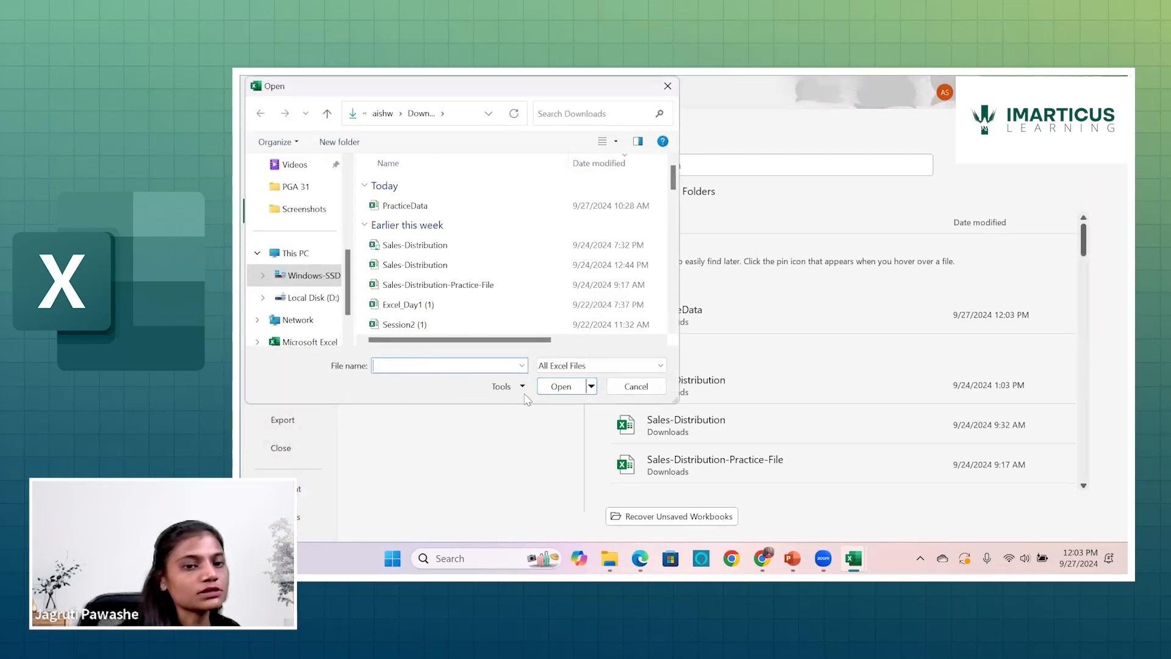
{"action": "left_click", "coordinate": [465, 207]}
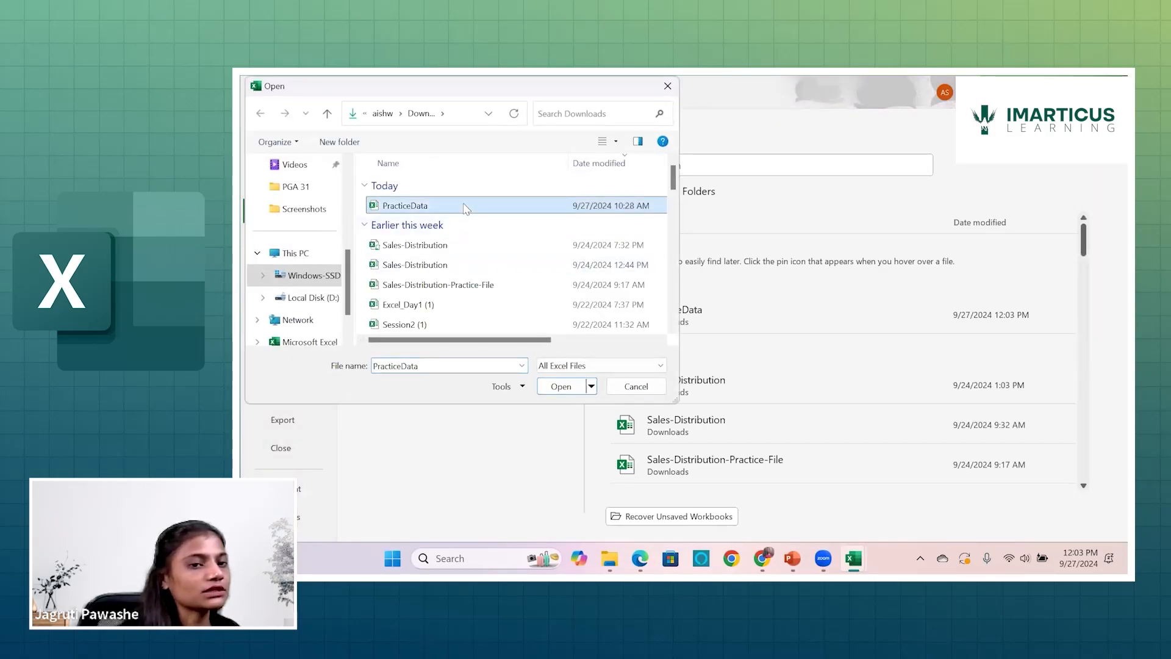
{"action": "left_click", "coordinate": [590, 388]}
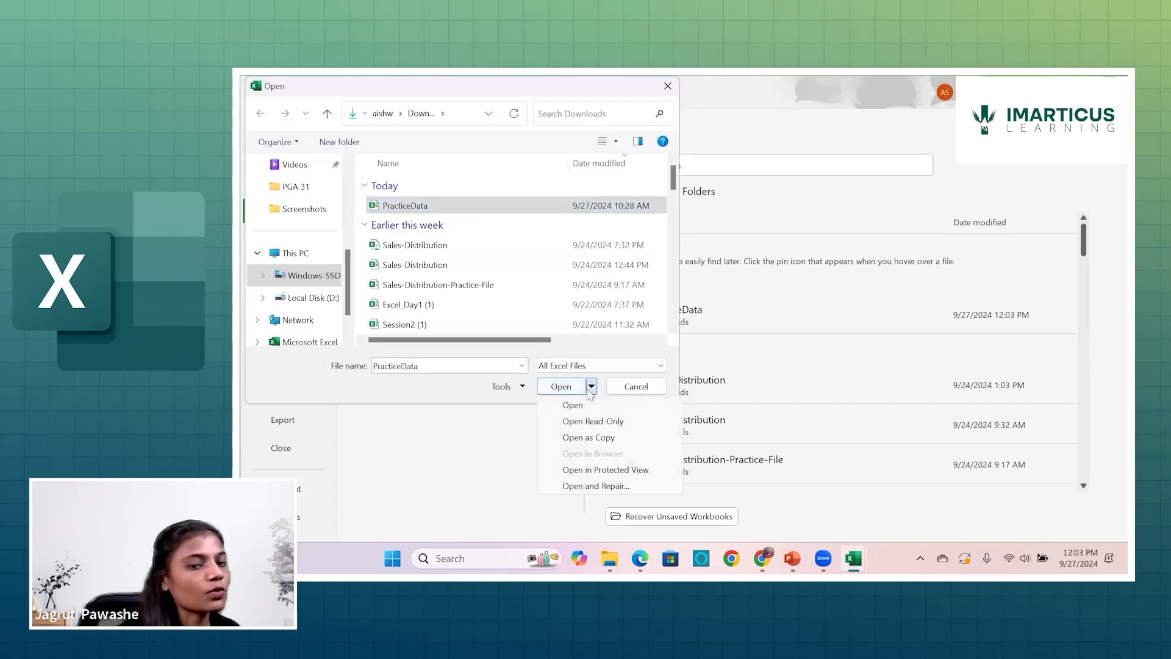
{"action": "left_click", "coordinate": [588, 421]}
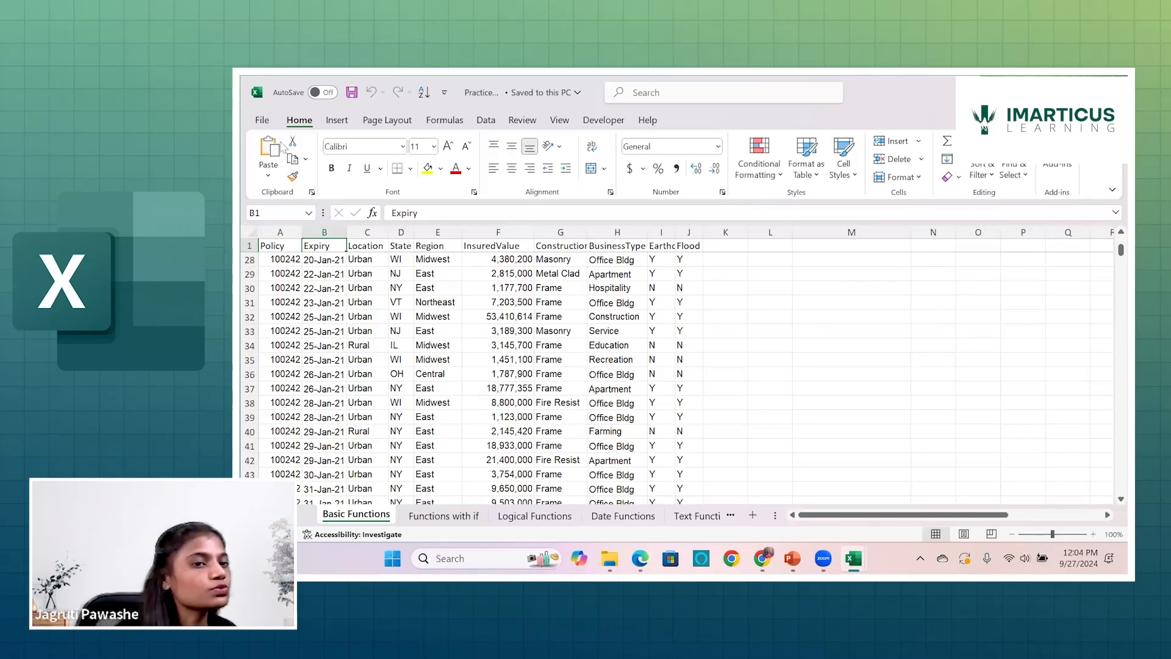
Browse to PracticeData in Downloads again and open it with the standard Open mode from the list of opening modes
{"action": "left_click", "coordinate": [264, 121]}
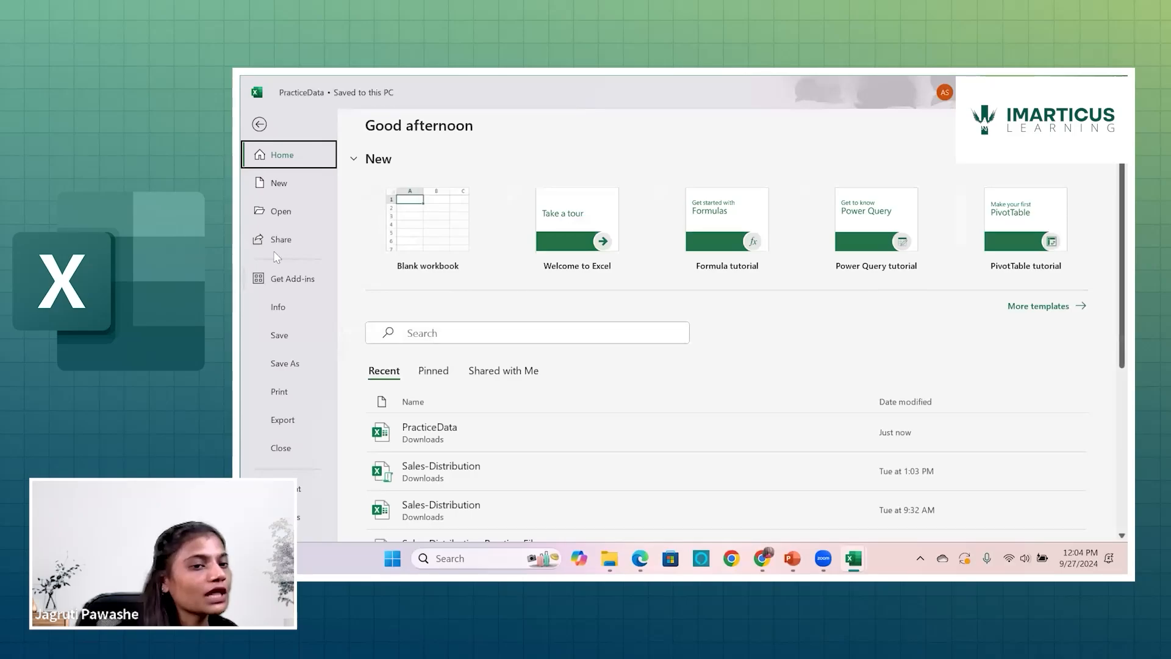
{"action": "left_click", "coordinate": [282, 212]}
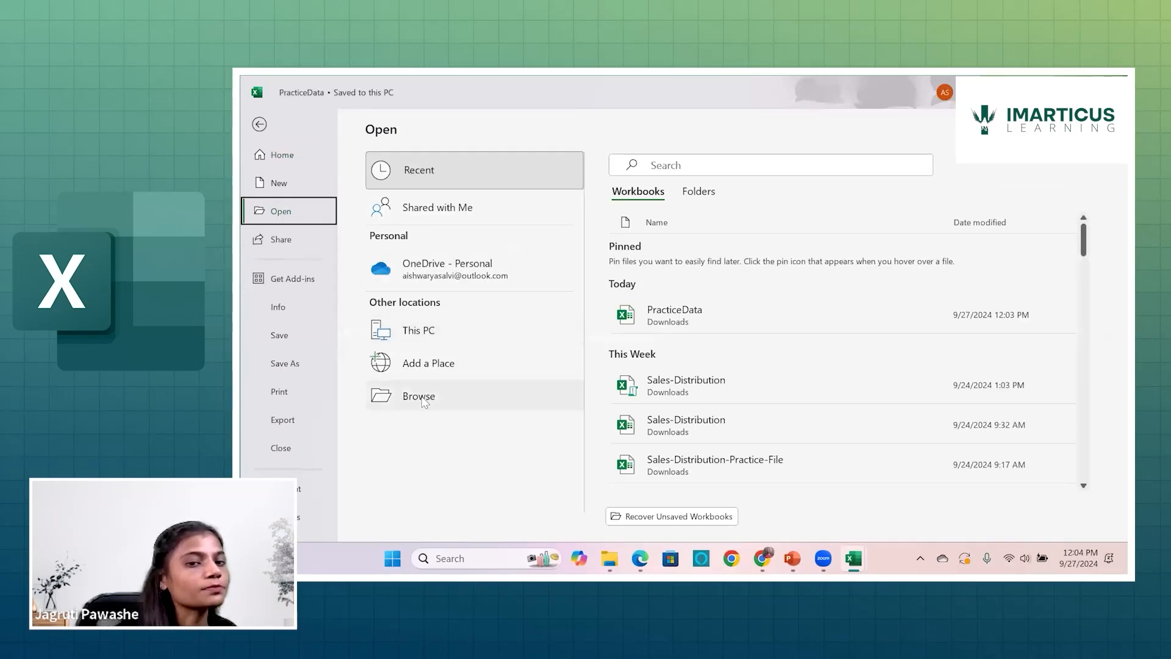
{"action": "left_click", "coordinate": [421, 397]}
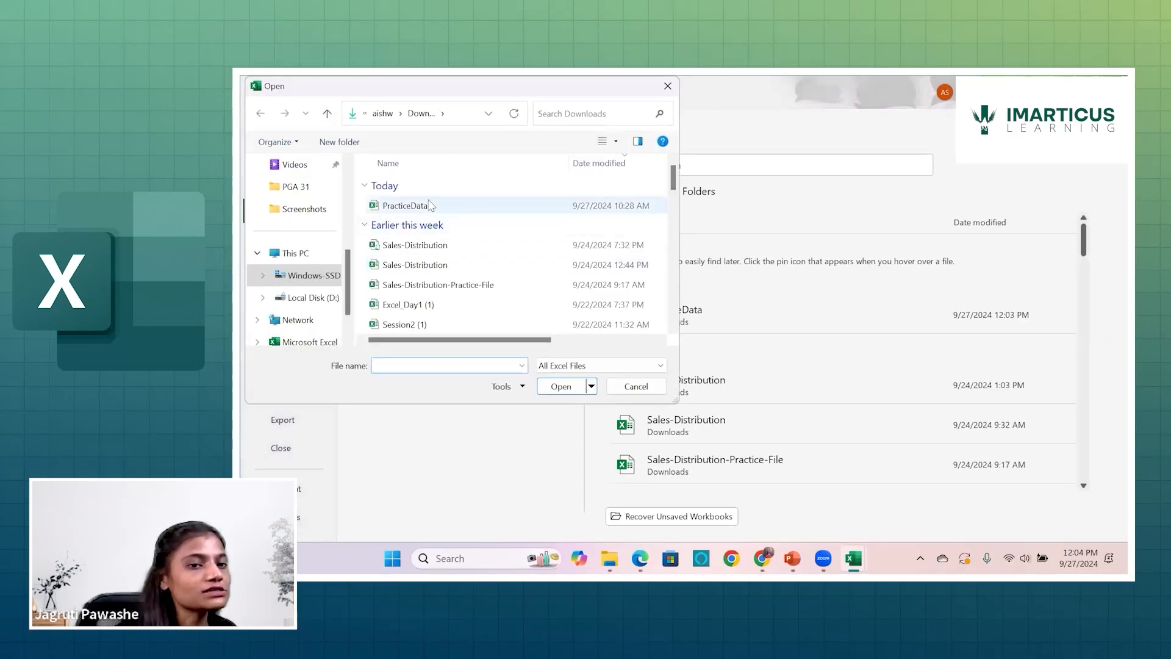
{"action": "left_click", "coordinate": [430, 204]}
{"action": "left_click", "coordinate": [591, 386]}
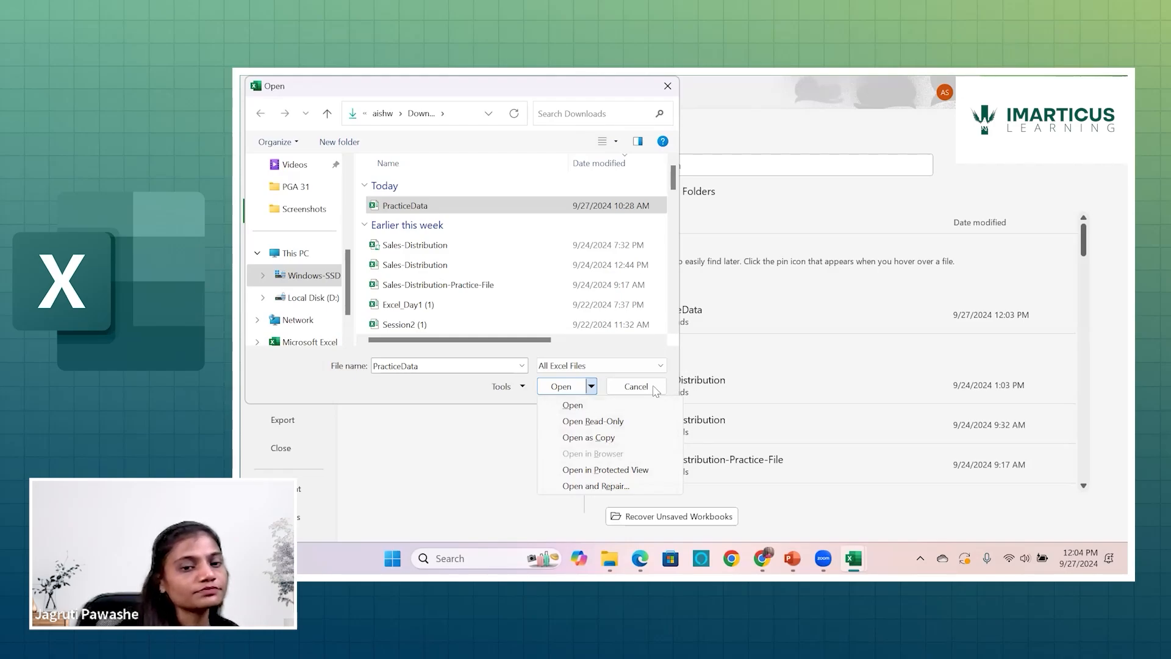
{"action": "left_click", "coordinate": [572, 405]}
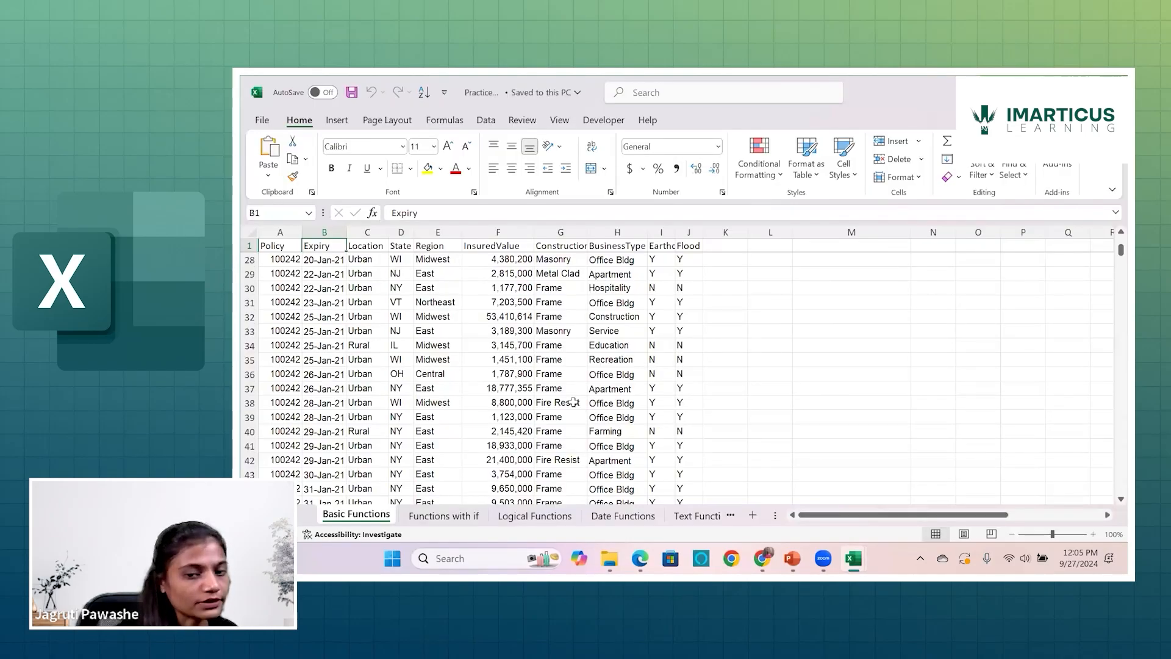
Look through the Functions with if, Logical Functions, Date Functions and Text Functions sheets
{"action": "left_click", "coordinate": [415, 518]}
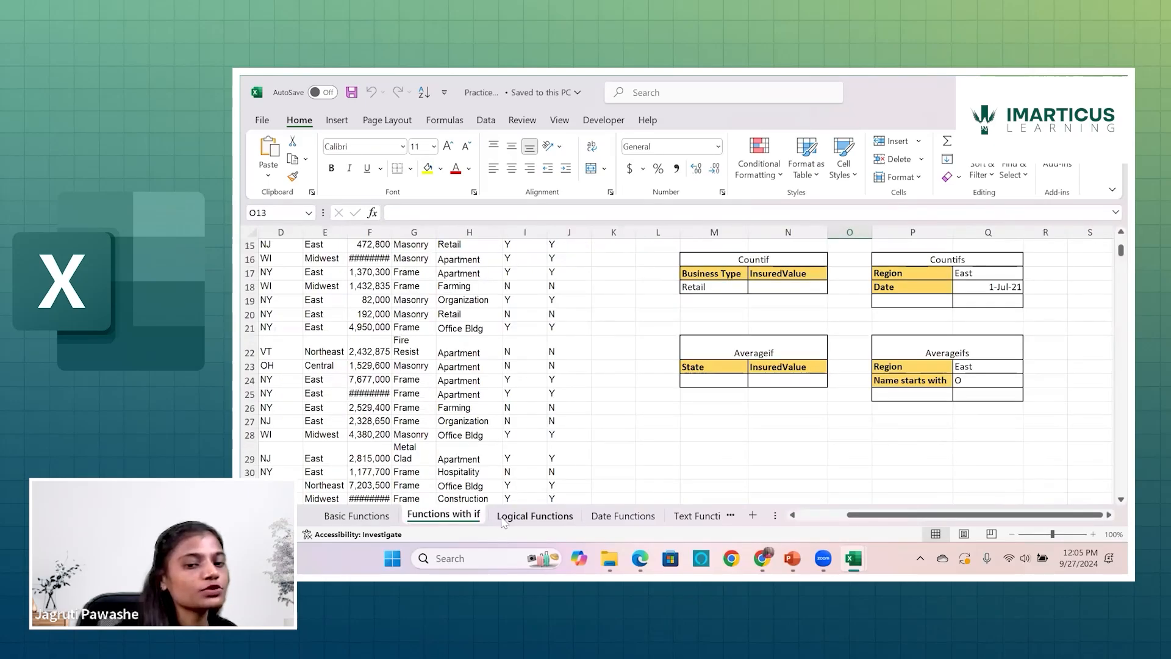
{"action": "left_click", "coordinate": [503, 517]}
{"action": "left_click", "coordinate": [621, 516]}
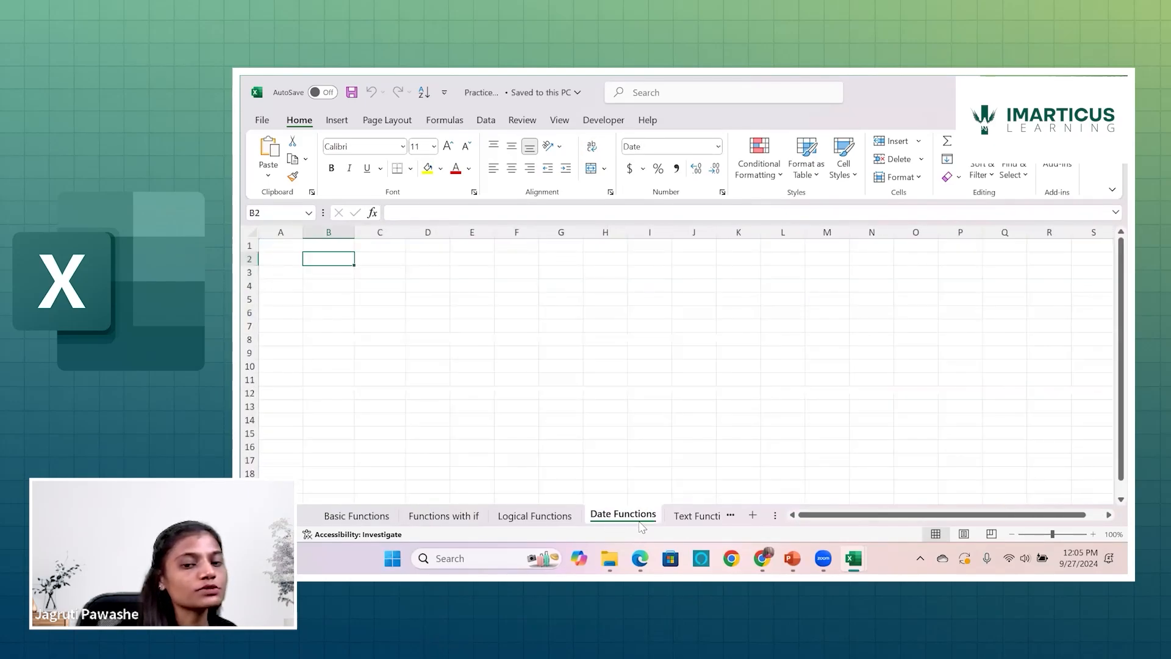
{"action": "left_click", "coordinate": [689, 517]}
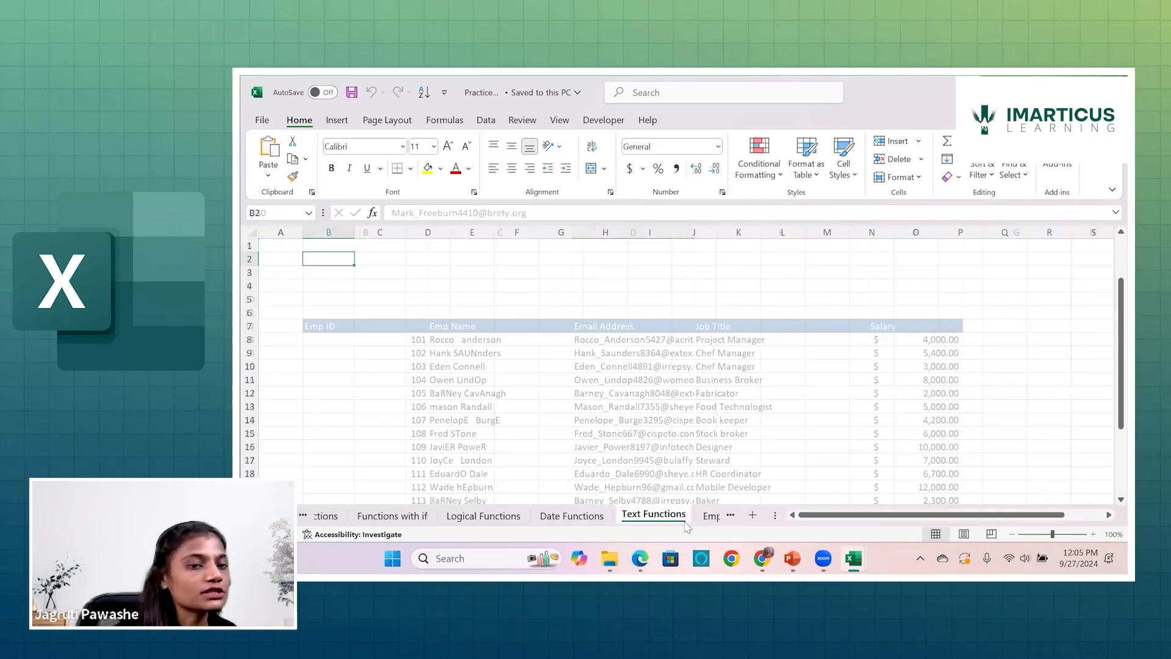
Insert two new blank worksheets in front of the Basic Functions sheet
{"action": "left_click", "coordinate": [366, 515]}
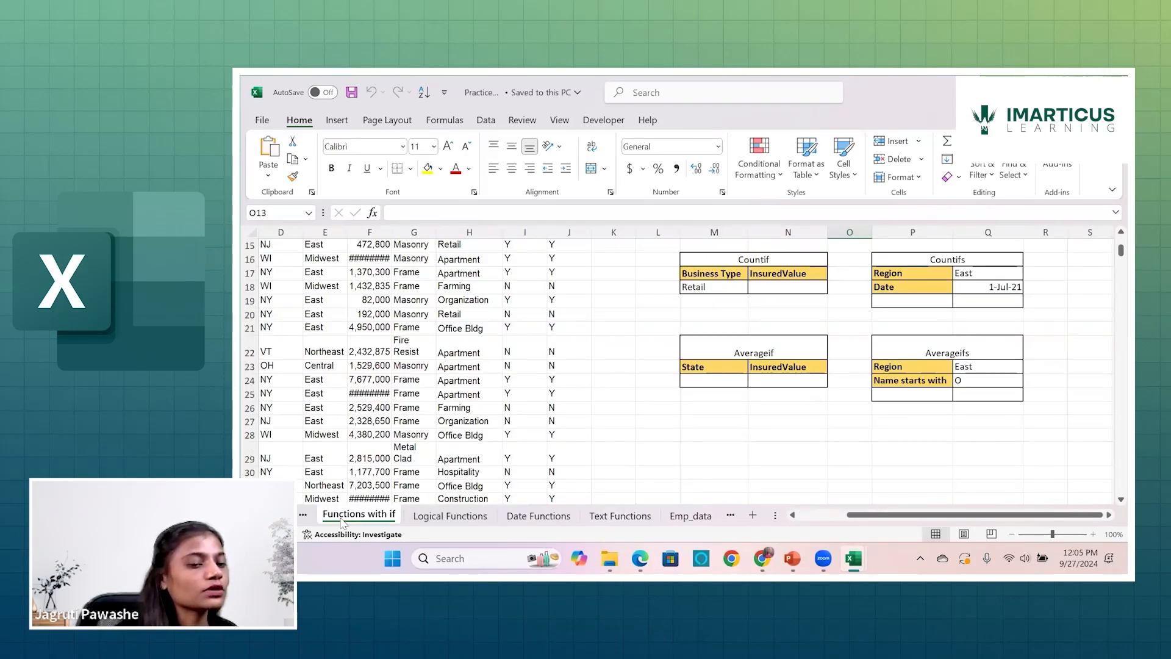
{"action": "left_click", "coordinate": [303, 515]}
{"action": "left_click", "coordinate": [335, 515]}
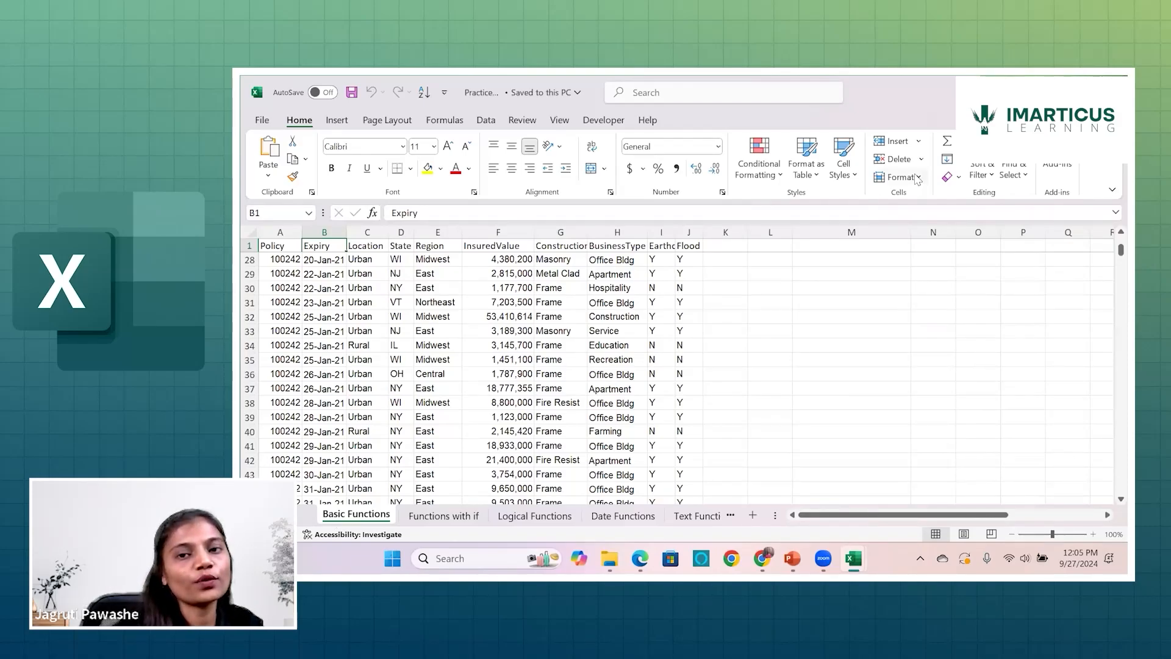
{"action": "left_click", "coordinate": [918, 142]}
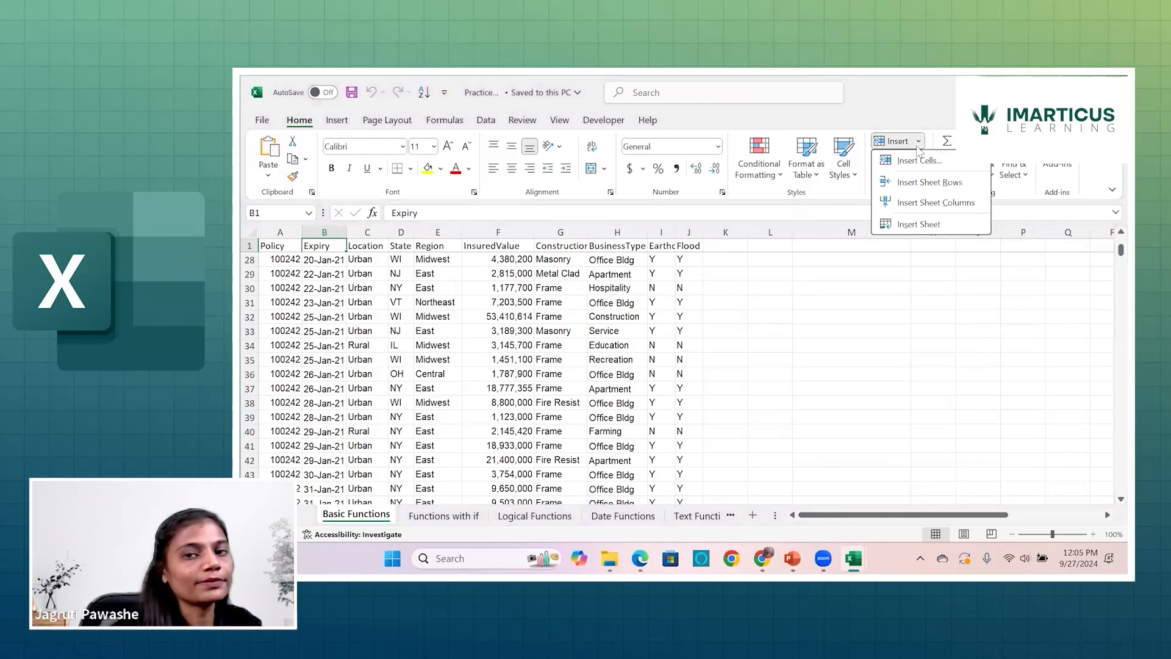
{"action": "left_click", "coordinate": [912, 226]}
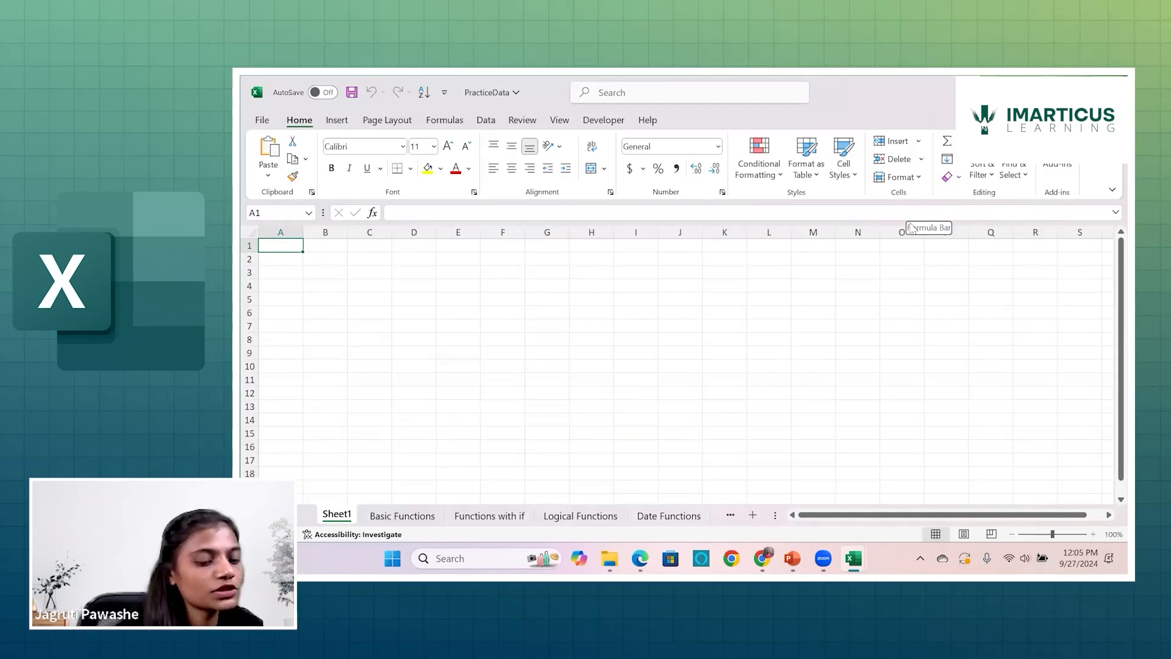
{"action": "key", "text": "shift+F11"}
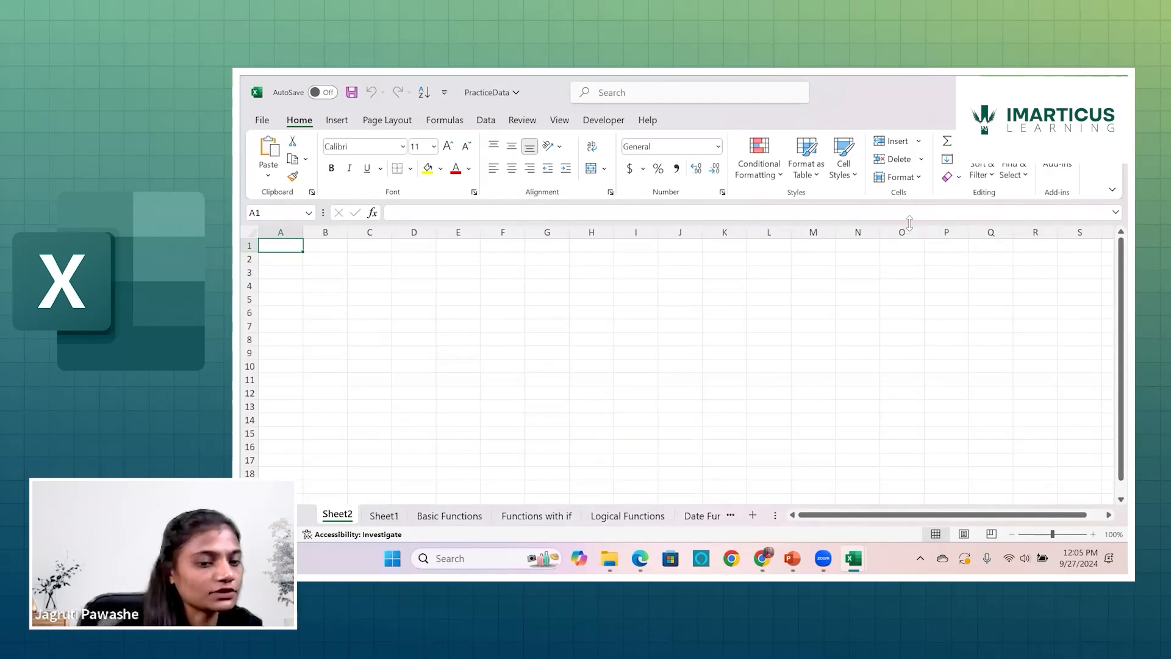
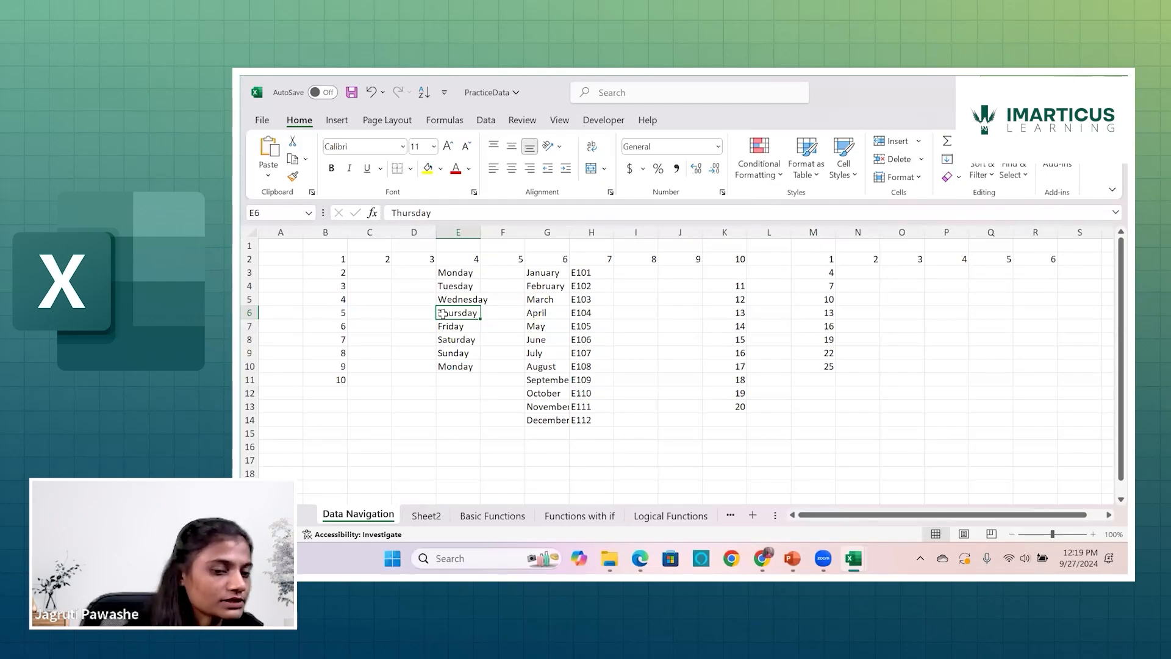
Select the block B2:H16 on the Data Navigation sheet and clear the selection by making F15 active
{"action": "left_click", "coordinate": [336, 259]}
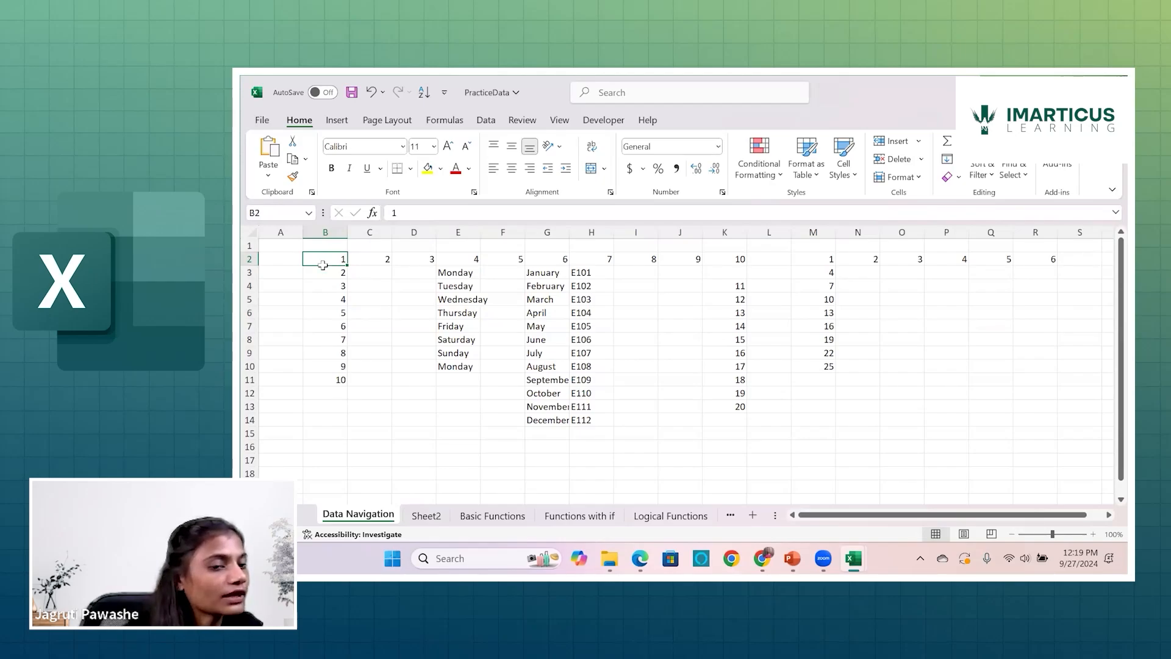
{"action": "left_click_drag", "start_coordinate": [322, 259], "coordinate": [590, 455]}
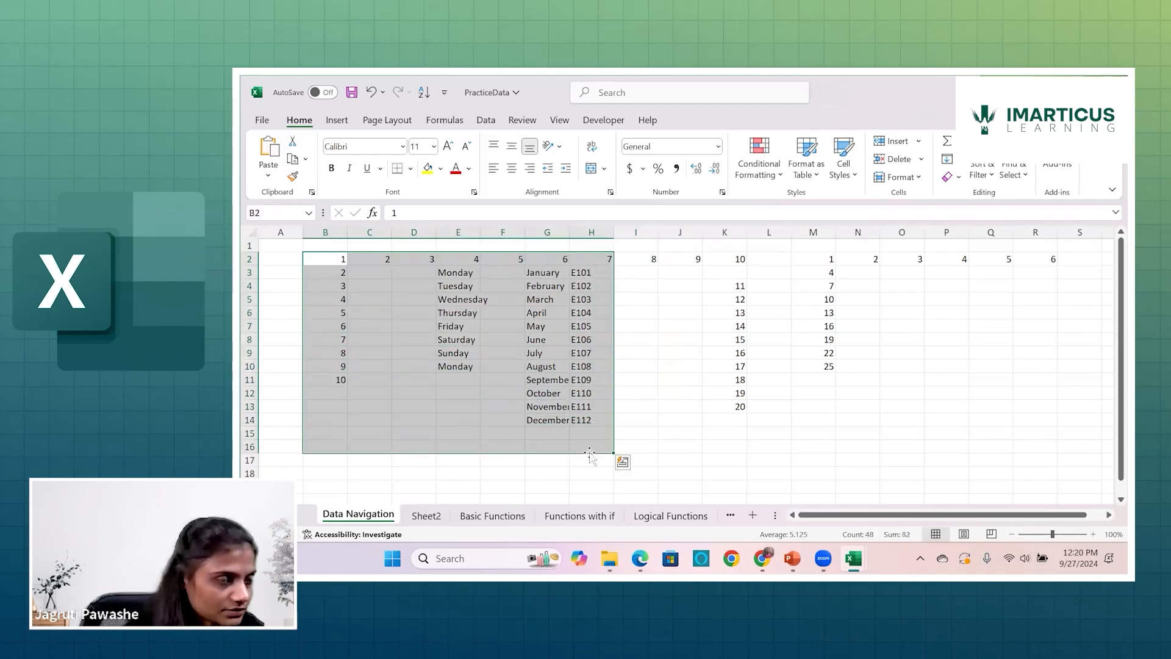
{"action": "left_click", "coordinate": [488, 432]}
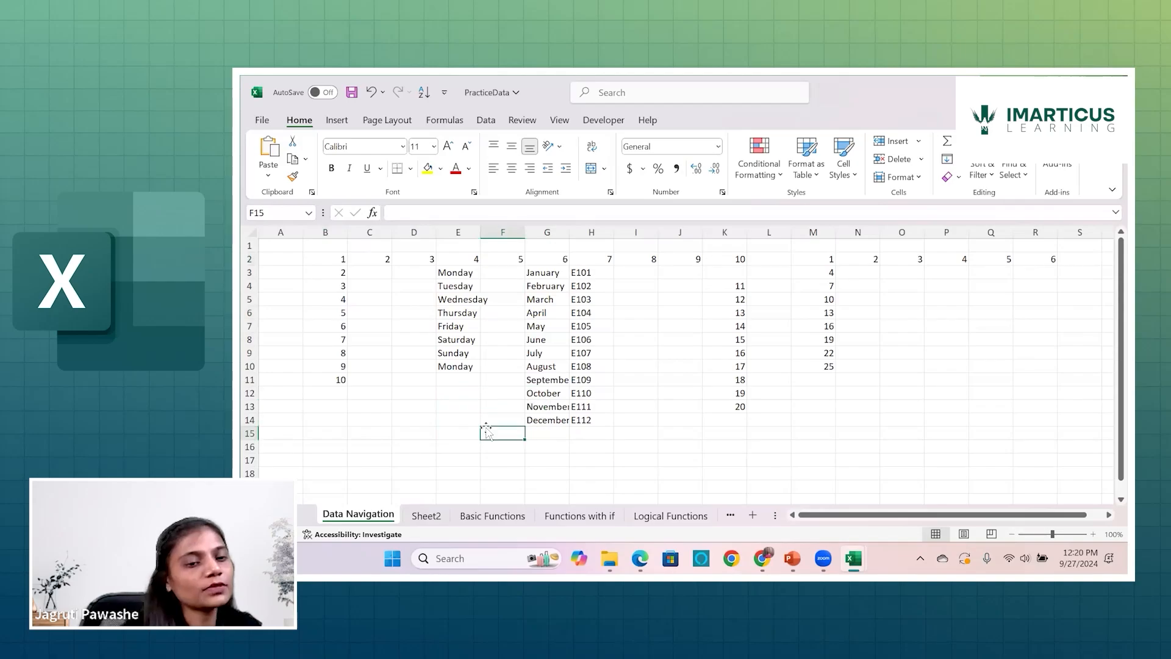
Jump from B2 to the last filled cell of the row 2 series, K2, and jump back to B2
{"action": "left_click", "coordinate": [335, 259]}
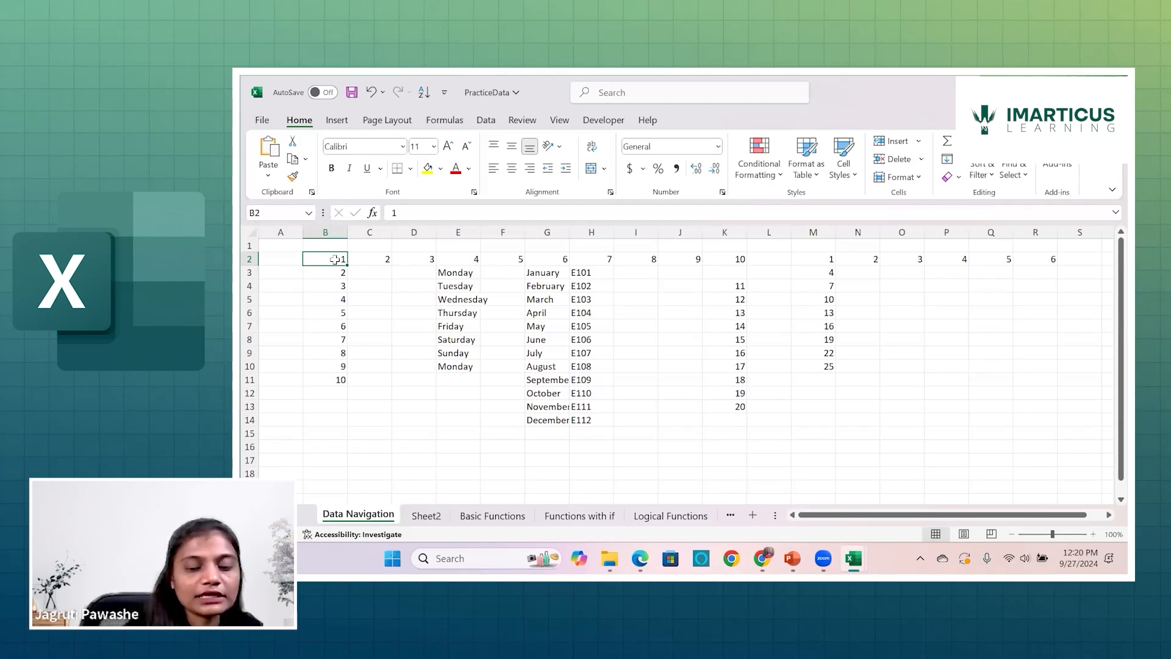
{"action": "key", "text": "ctrl+Right"}
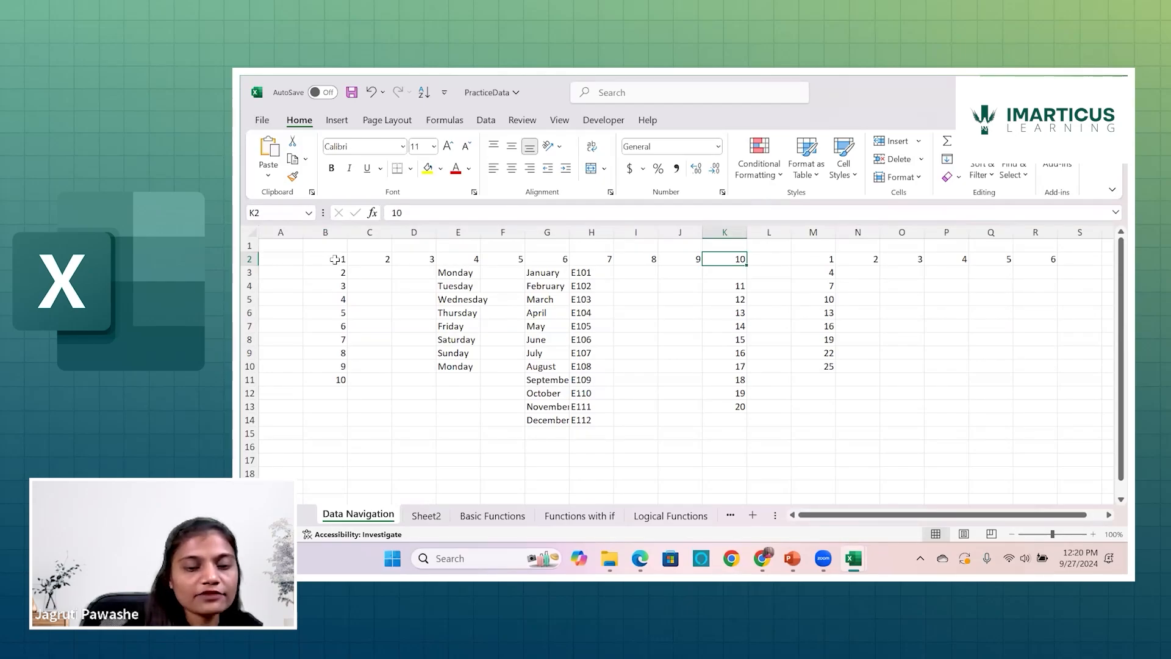
{"action": "key", "text": "ctrl+Left"}
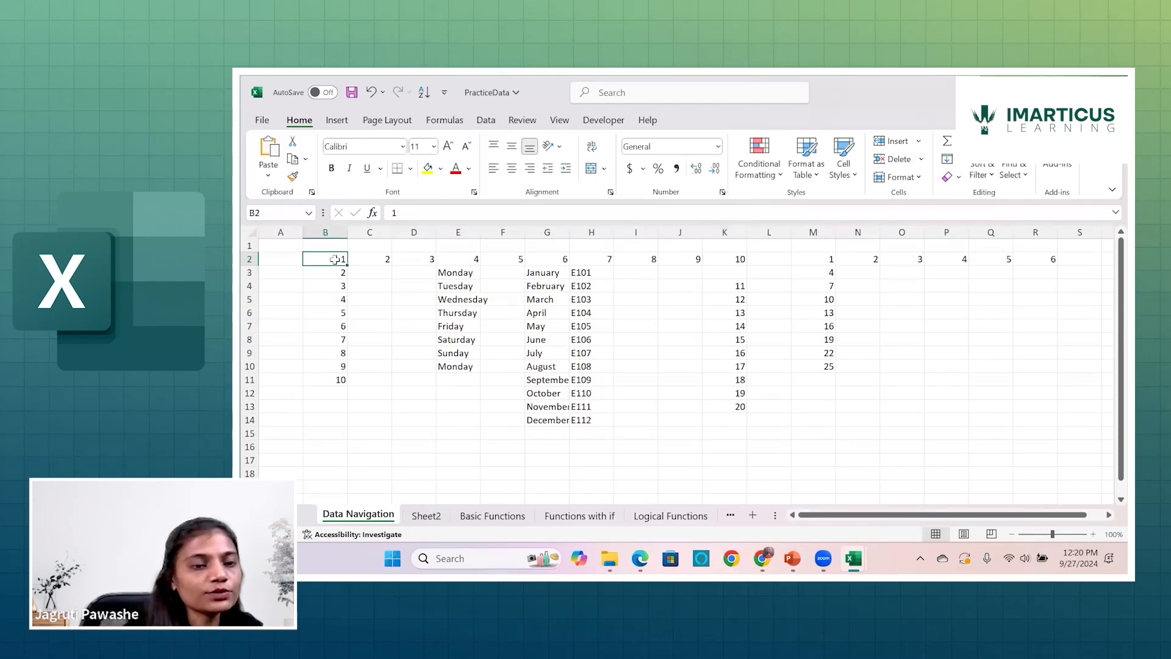
Check K2 and the blank cell L2 beside it, repeat the jump from B2 to K2, and return to B2
{"action": "left_click", "coordinate": [740, 258]}
{"action": "left_click", "coordinate": [775, 267]}
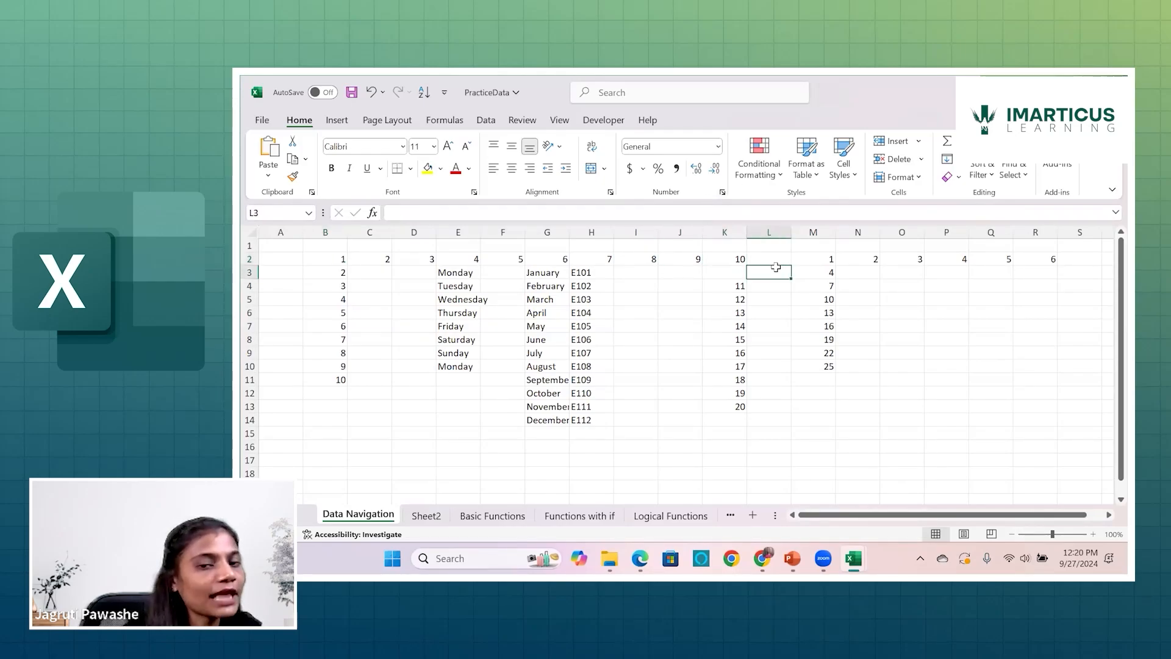
{"action": "left_click", "coordinate": [776, 258]}
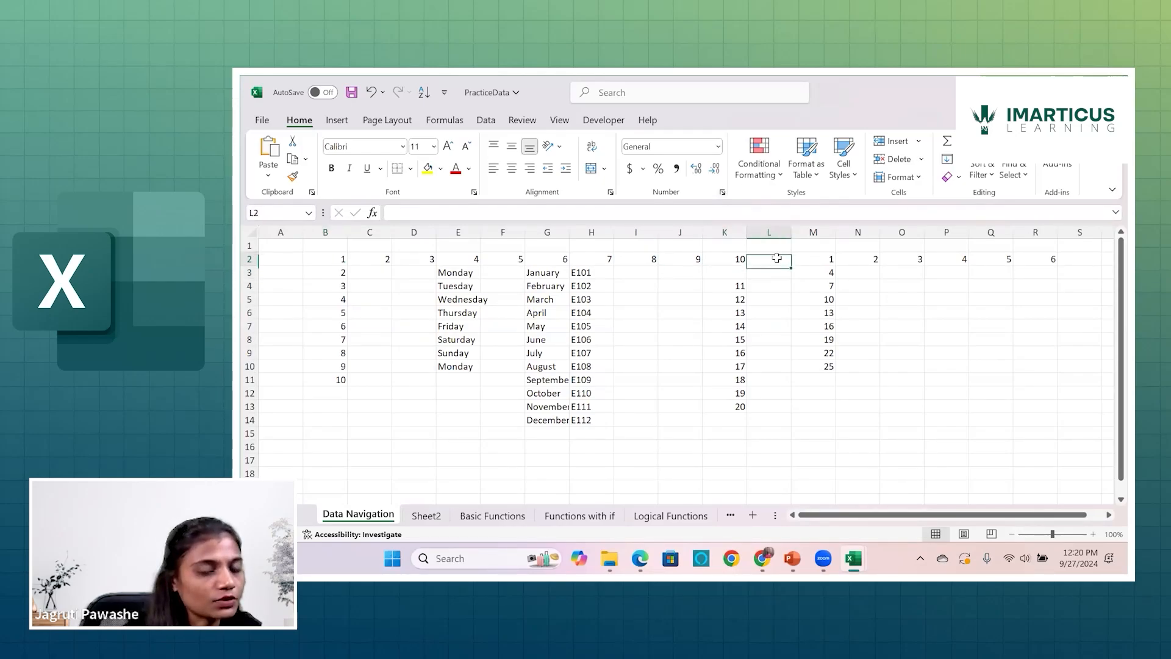
{"action": "left_click", "coordinate": [337, 257]}
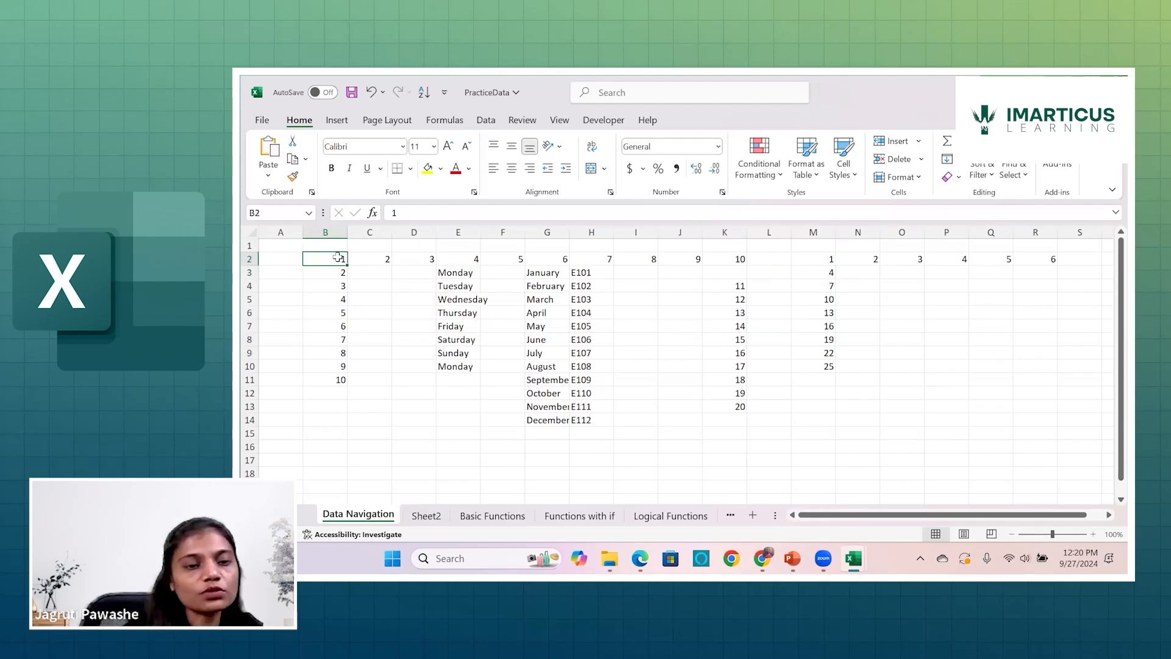
{"action": "key", "text": "ctrl+Right"}
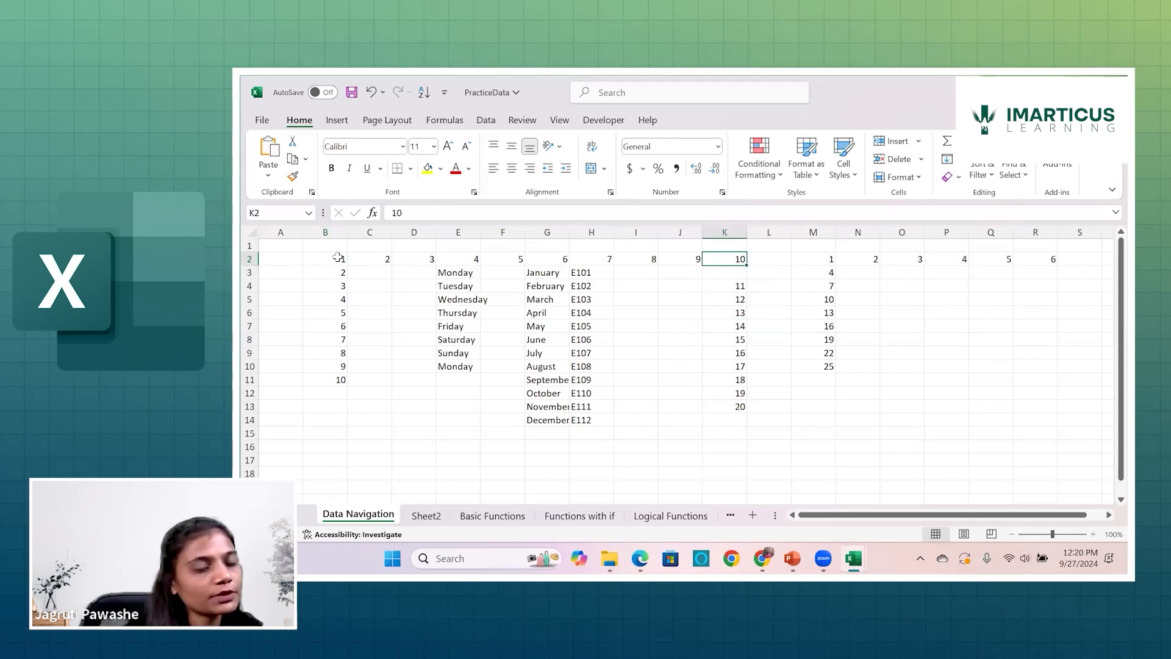
{"action": "left_click", "coordinate": [337, 256]}
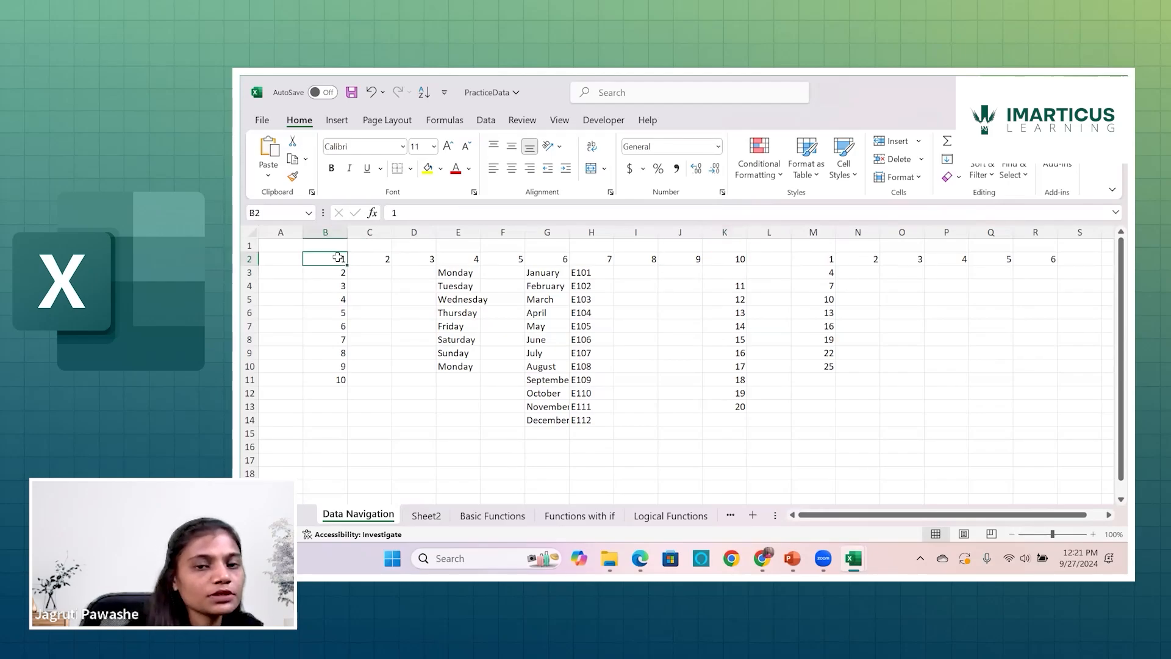
Select B2:K2 in one sweep, and reselect from B2 one cell at a time across row 2 to O2
{"action": "left_click", "coordinate": [733, 259]}
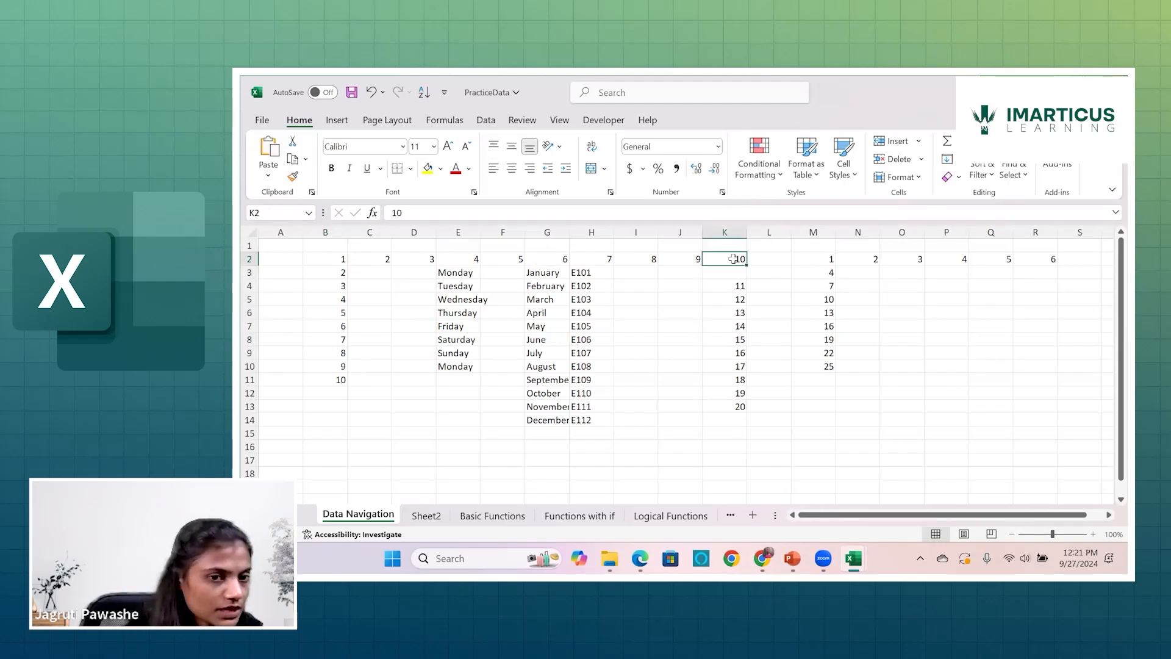
{"action": "left_click_drag", "start_coordinate": [342, 259], "coordinate": [741, 259]}
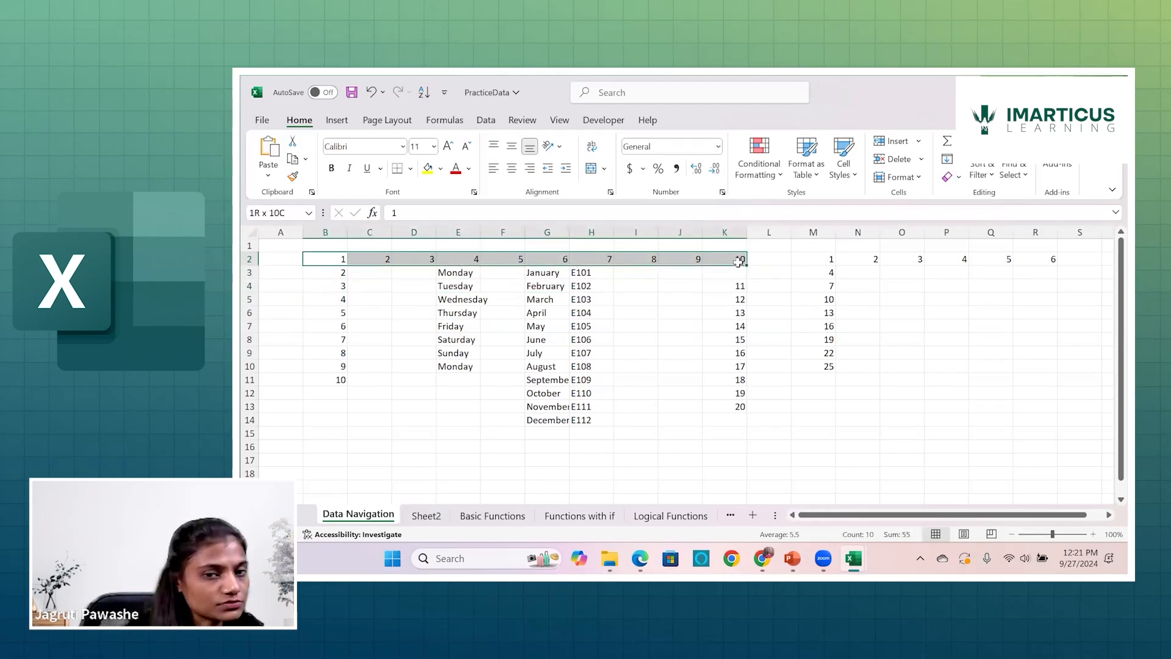
{"action": "left_click", "coordinate": [332, 262]}
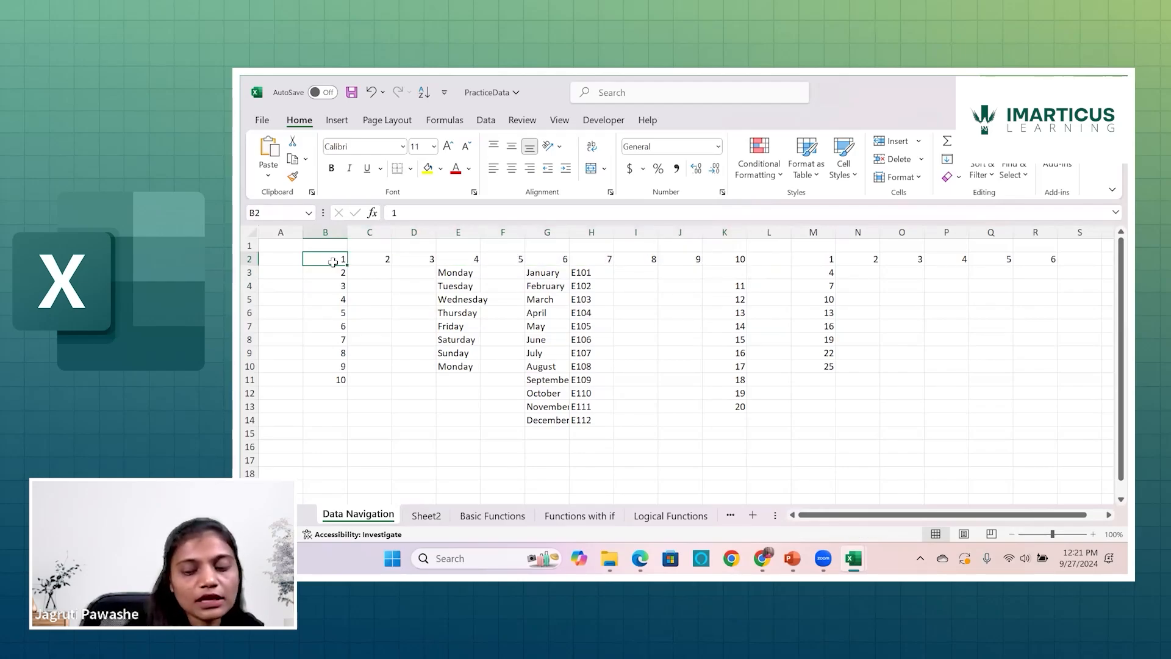
{"action": "key", "text": "shift+Right"}
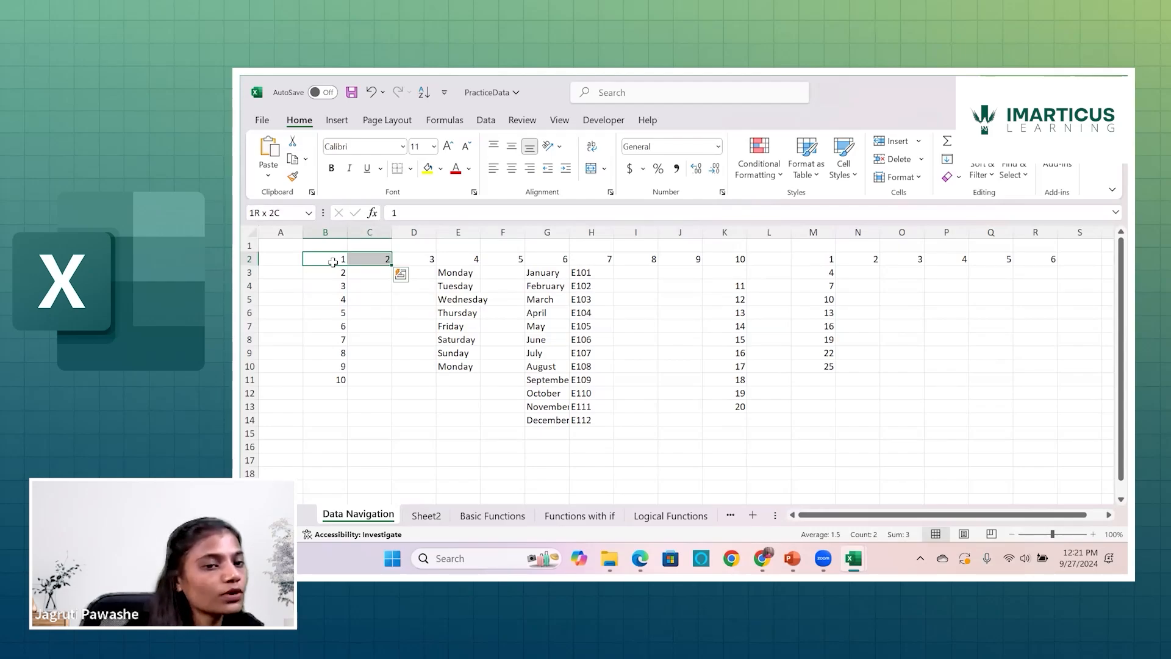
{"action": "key", "text": "shift+Right"}
{"action": "key", "text": "shift+Right"}
{"action": "key", "text": "shift+Right"}
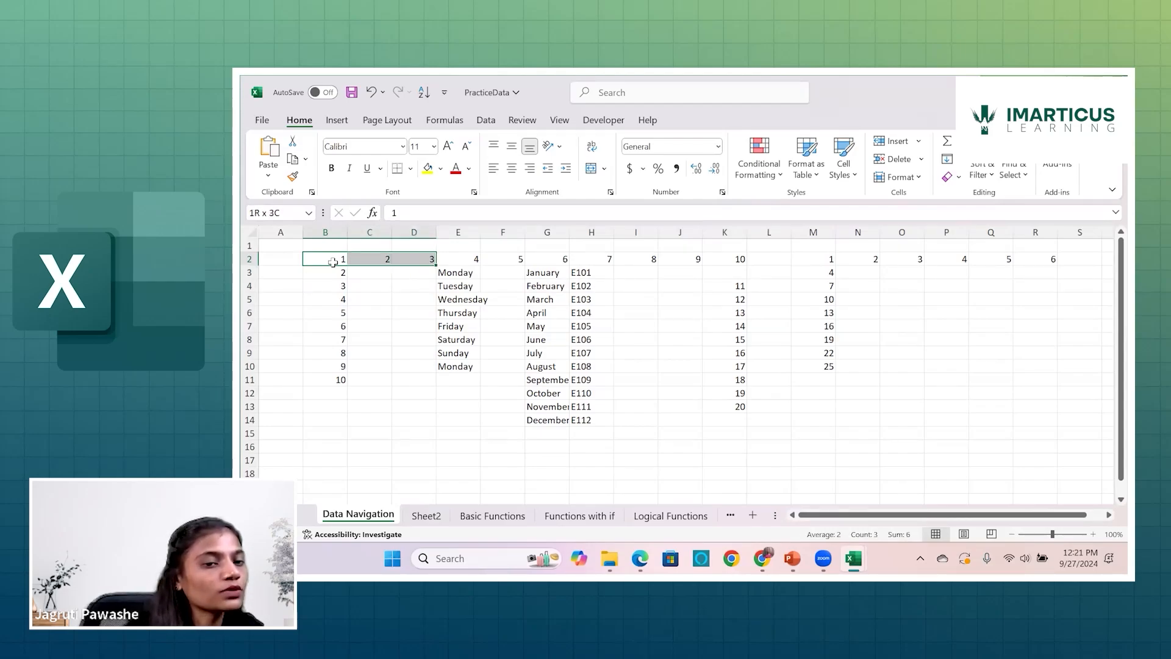
{"action": "key", "text": "shift+Right"}
{"action": "key", "text": "shift+Right"}
{"action": "key", "text": "shift+Right"}
{"action": "key", "text": "shift+Right"}
{"action": "key", "text": "shift+Right"}
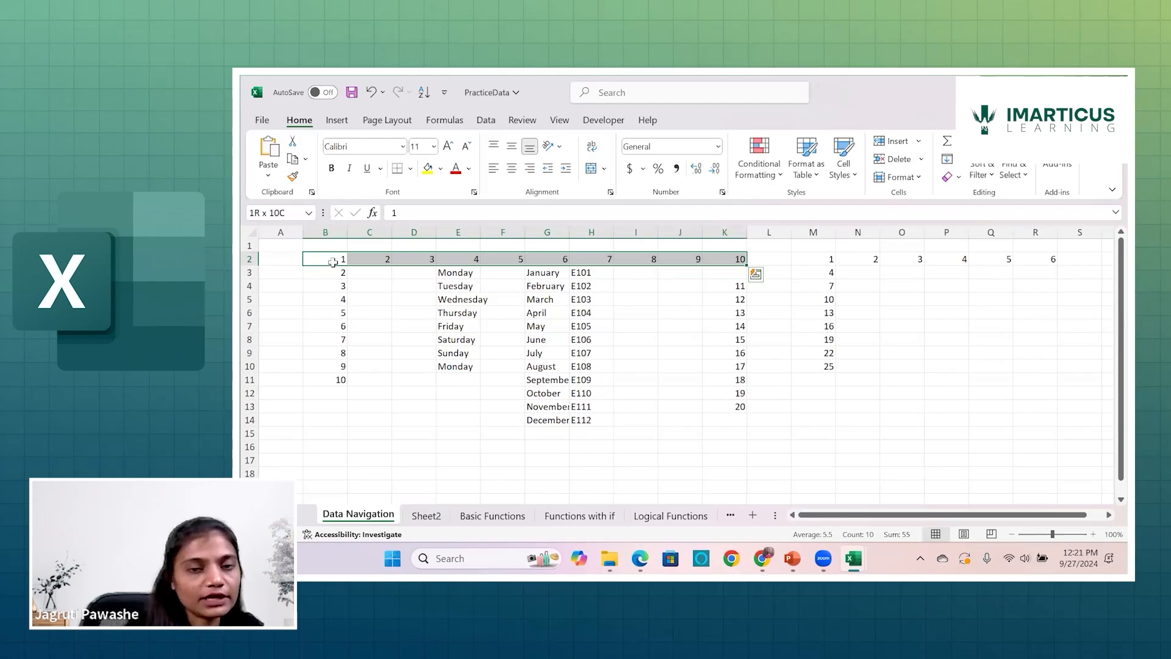
{"action": "key", "text": "shift+Right"}
{"action": "key", "text": "shift+Right"}
{"action": "key", "text": "shift+Right"}
{"action": "key", "text": "shift+Right"}
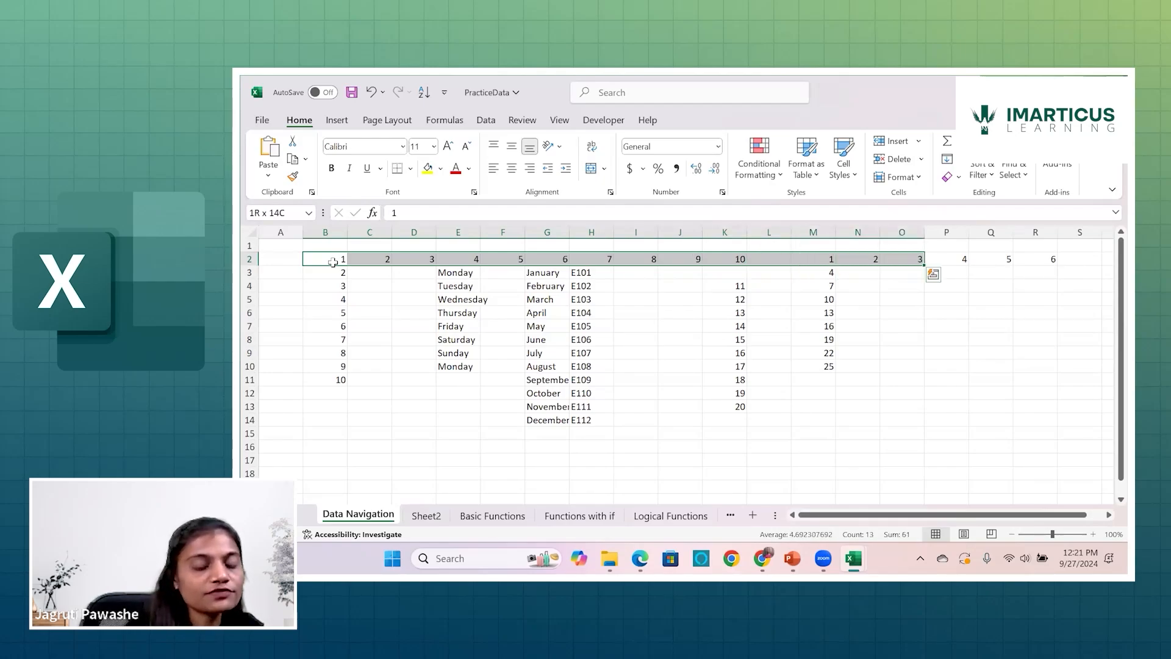
Shrink the row 2 selection one cell at a time from O2 back to B2
{"action": "key", "text": "shift+Left"}
{"action": "key", "text": "shift+Left"}
{"action": "key", "text": "shift+Left"}
{"action": "key", "text": "shift+Left"}
{"action": "key", "text": "shift+Left"}
{"action": "key", "text": "shift+Left"}
{"action": "key", "text": "shift+Left"}
{"action": "key", "text": "shift+Left"}
{"action": "key", "text": "shift+Left"}
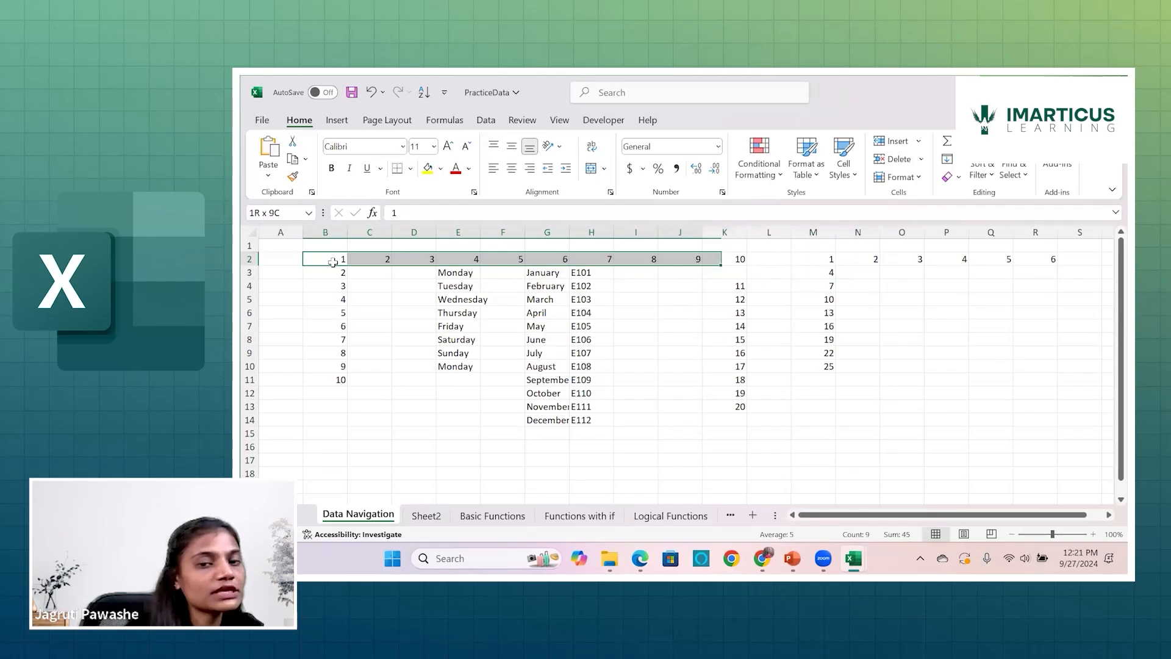
{"action": "key", "text": "shift+Left"}
{"action": "key", "text": "shift+Left"}
{"action": "key", "text": "shift+Left"}
{"action": "key", "text": "shift+Left"}
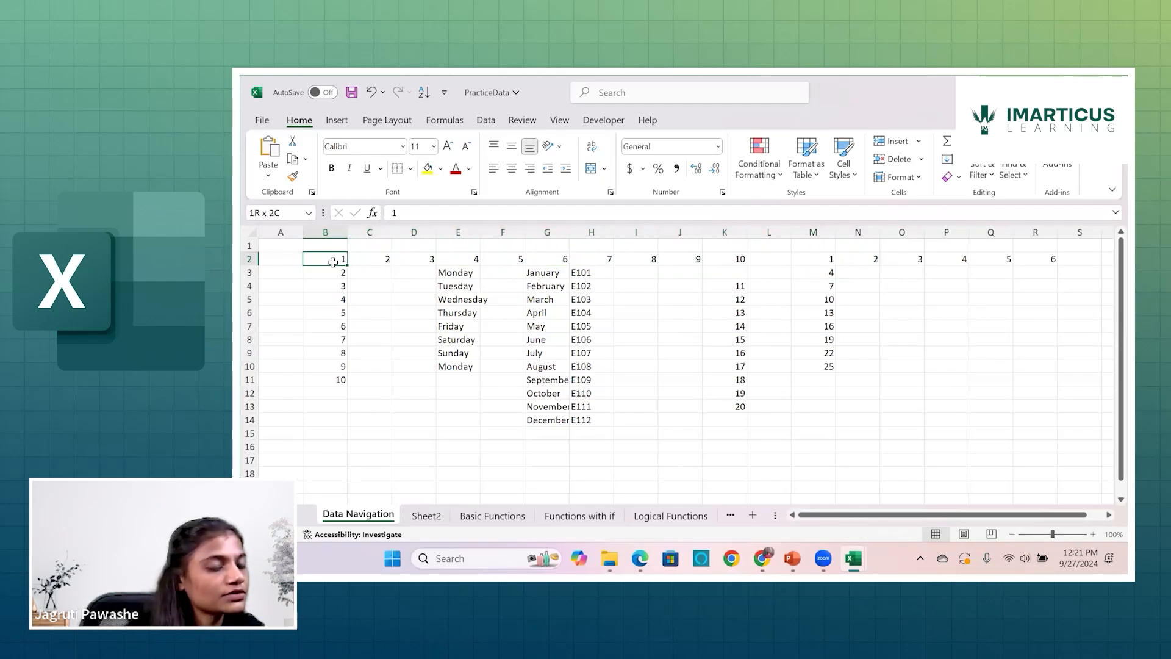
Extend the selection again from B2 one cell at a time across to K2
{"action": "key", "text": "shift+Right"}
{"action": "key", "text": "shift+Right"}
{"action": "key", "text": "shift+Right"}
{"action": "key", "text": "shift+Right"}
{"action": "key", "text": "shift+Right"}
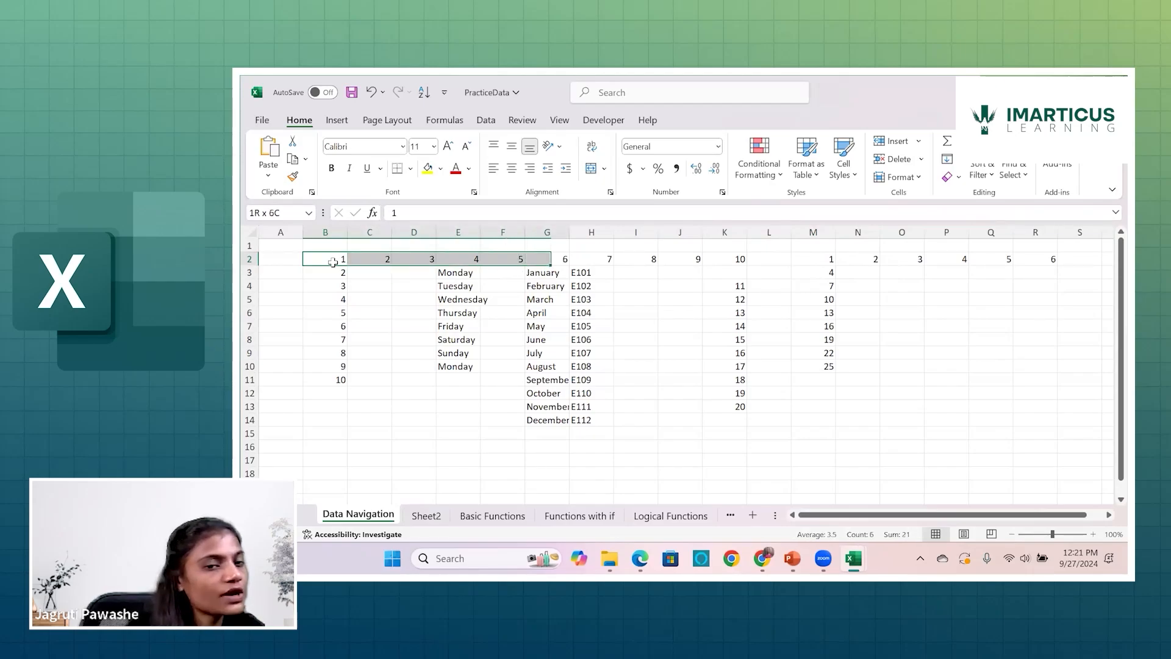
{"action": "key", "text": "shift+Right"}
{"action": "key", "text": "shift+Right"}
{"action": "key", "text": "shift+Right"}
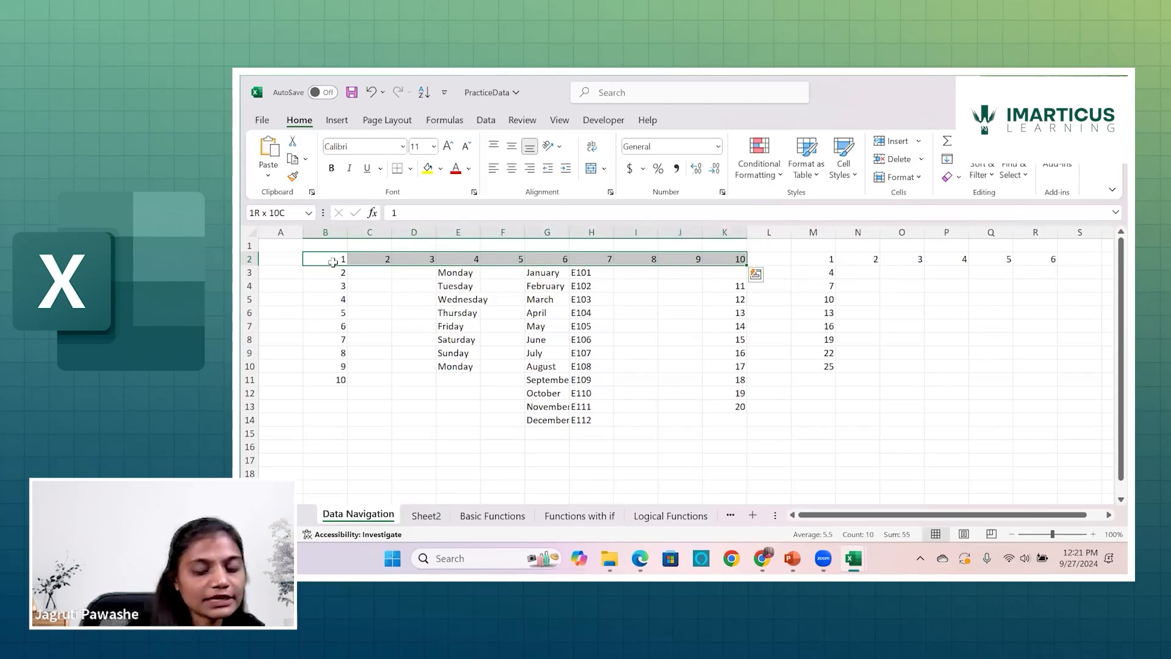
Reduce the B2:K2 selection cell by cell until only B2 is selected
{"action": "key", "text": "shift+Left"}
{"action": "key", "text": "shift+Left"}
{"action": "key", "text": "shift+Left"}
{"action": "key", "text": "shift+Left"}
{"action": "key", "text": "shift+Left"}
{"action": "key", "text": "shift+Left"}
{"action": "key", "text": "shift+Left"}
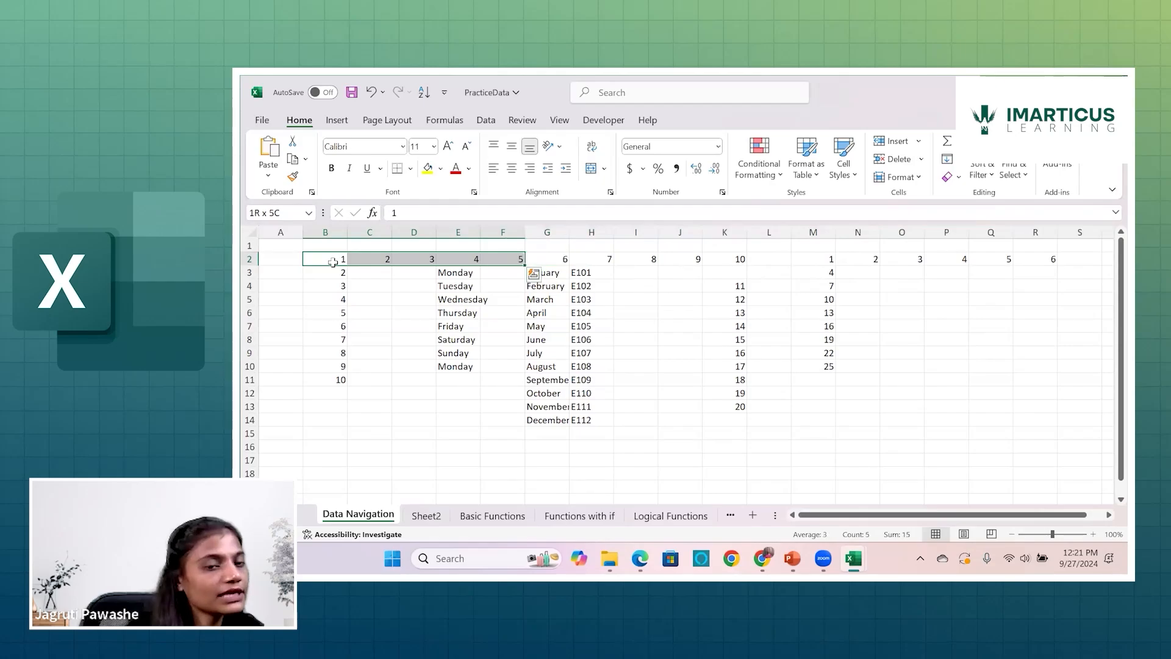
{"action": "key", "text": "shift+Left"}
{"action": "key", "text": "shift+Left"}
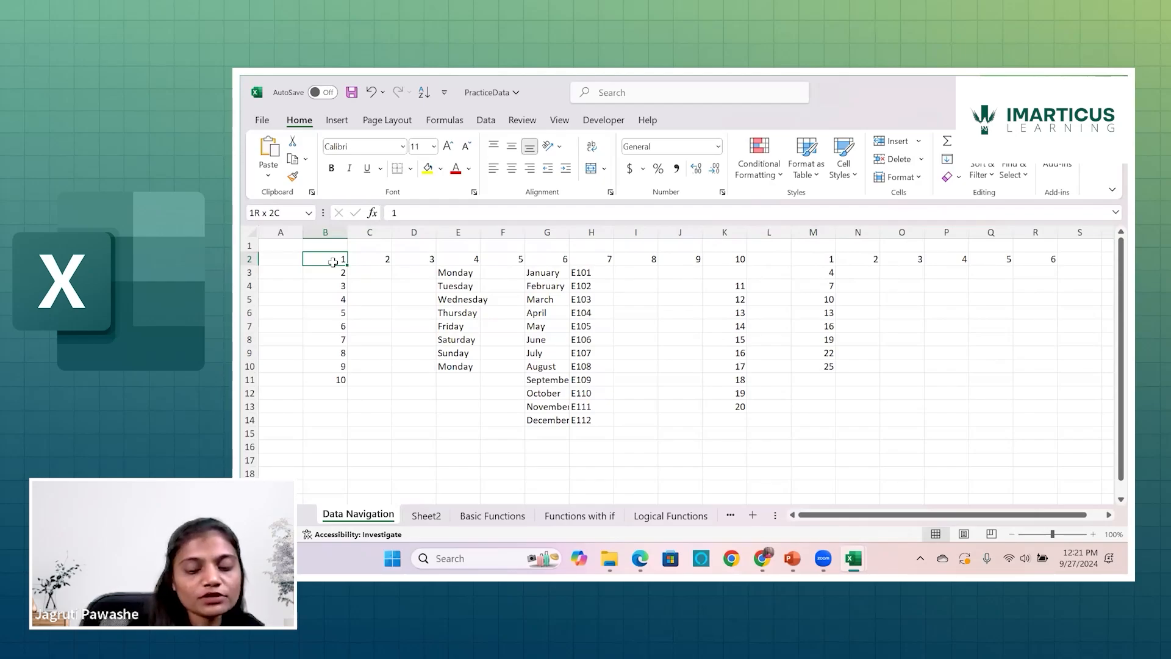
Extend the selection from B2 one cell at a time down column B to B10
{"action": "key", "text": "shift+Down"}
{"action": "key", "text": "shift+Down"}
{"action": "key", "text": "shift+Down"}
{"action": "key", "text": "shift+Down"}
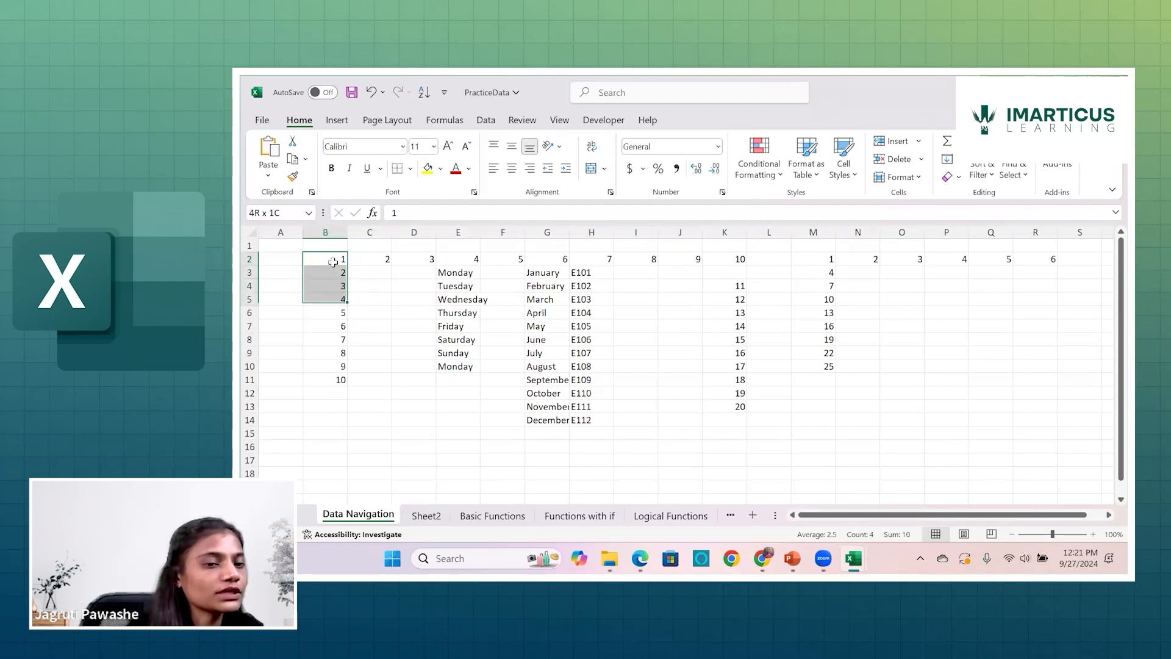
{"action": "key", "text": "shift+Down"}
{"action": "key", "text": "shift+Down"}
{"action": "key", "text": "shift+Down"}
{"action": "key", "text": "shift+Down"}
{"action": "key", "text": "shift+Down"}
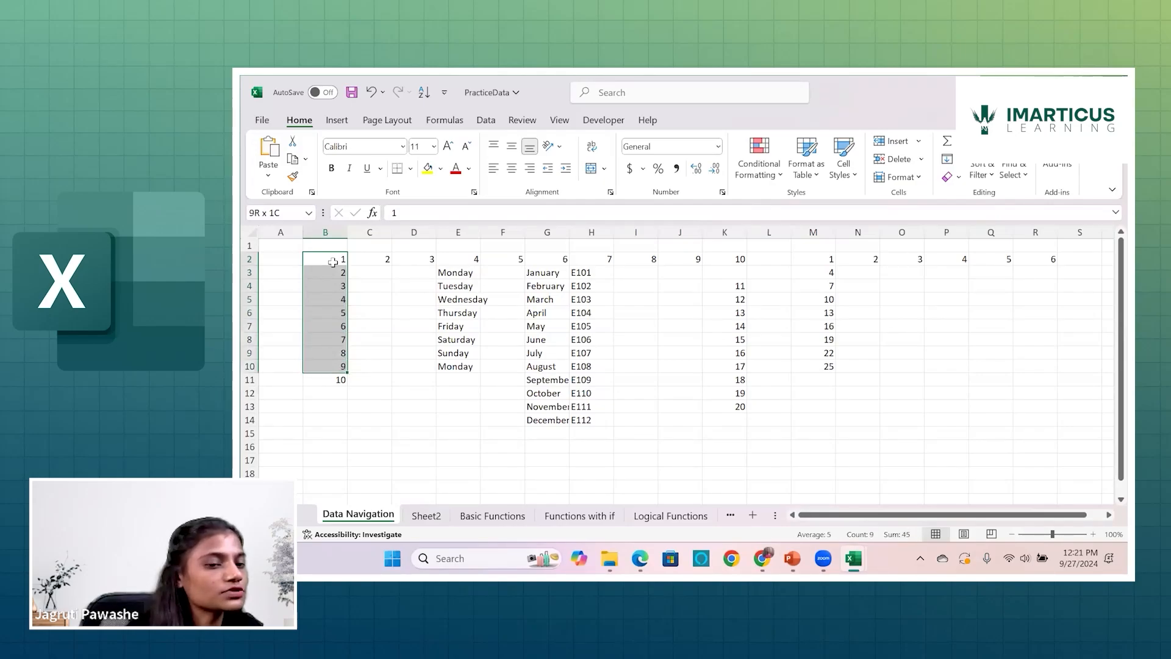
Shrink the column B selection upward one cell at a time, continuing past B2 to select B1:B2
{"action": "key", "text": "shift+Up"}
{"action": "key", "text": "shift+Up"}
{"action": "key", "text": "shift+Up"}
{"action": "key", "text": "shift+Up"}
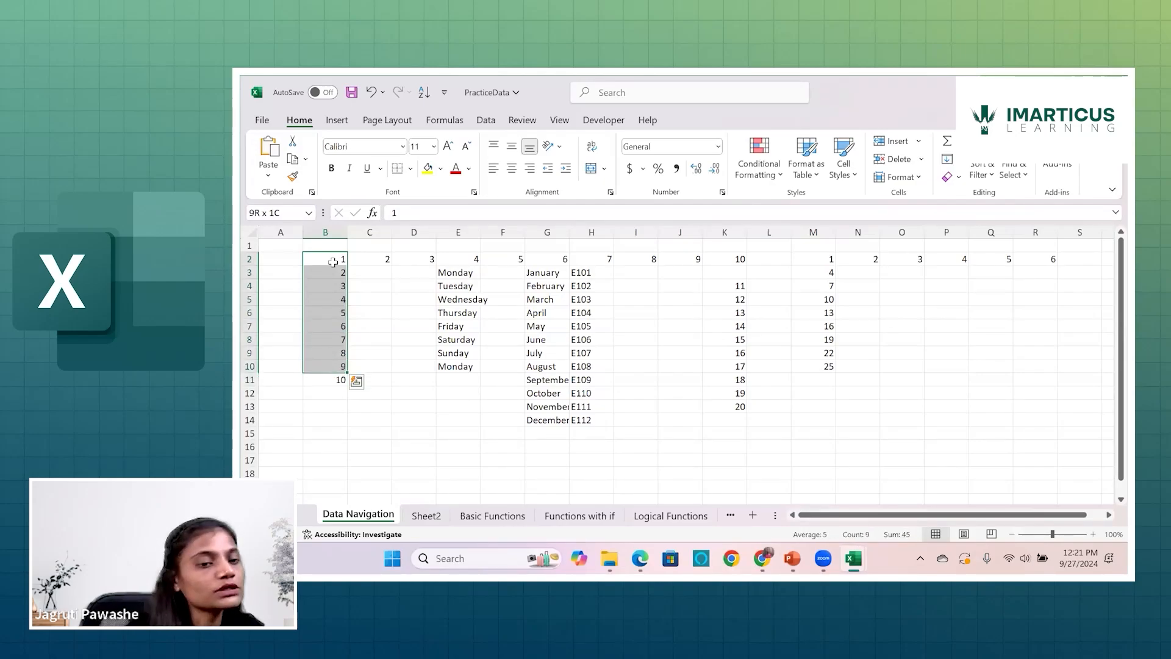
{"action": "key", "text": "shift+Up"}
{"action": "key", "text": "shift+Up"}
{"action": "key", "text": "shift+Up"}
{"action": "key", "text": "shift+Up"}
{"action": "key", "text": "shift+Up"}
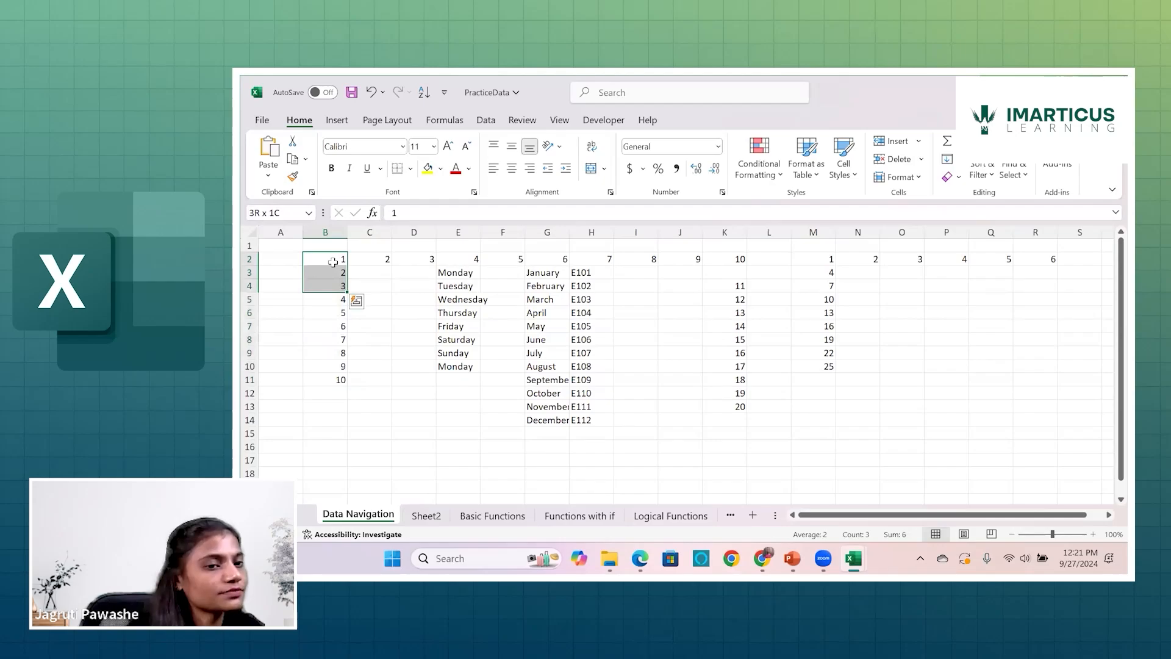
{"action": "key", "text": "shift+Up"}
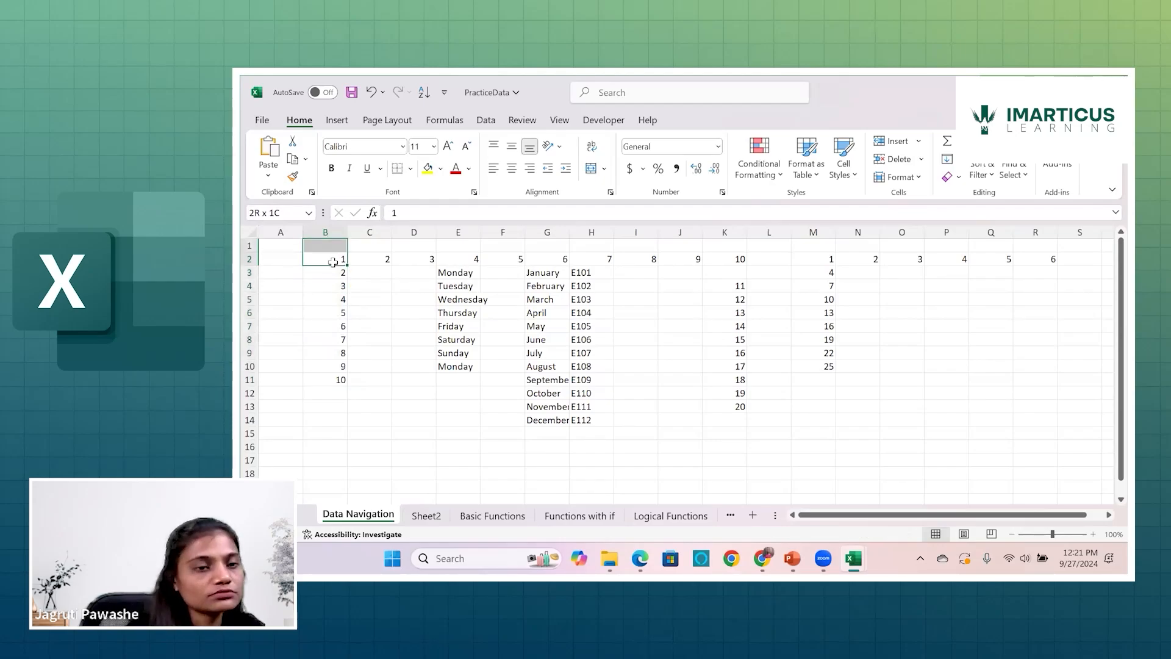
Extend the selection one cell at a time down column B until B2:B11 is selected
{"action": "key", "text": "shift+Down"}
{"action": "key", "text": "shift+Down"}
{"action": "key", "text": "shift+Down"}
{"action": "key", "text": "shift+Down"}
{"action": "key", "text": "shift+Down"}
{"action": "key", "text": "shift+Down"}
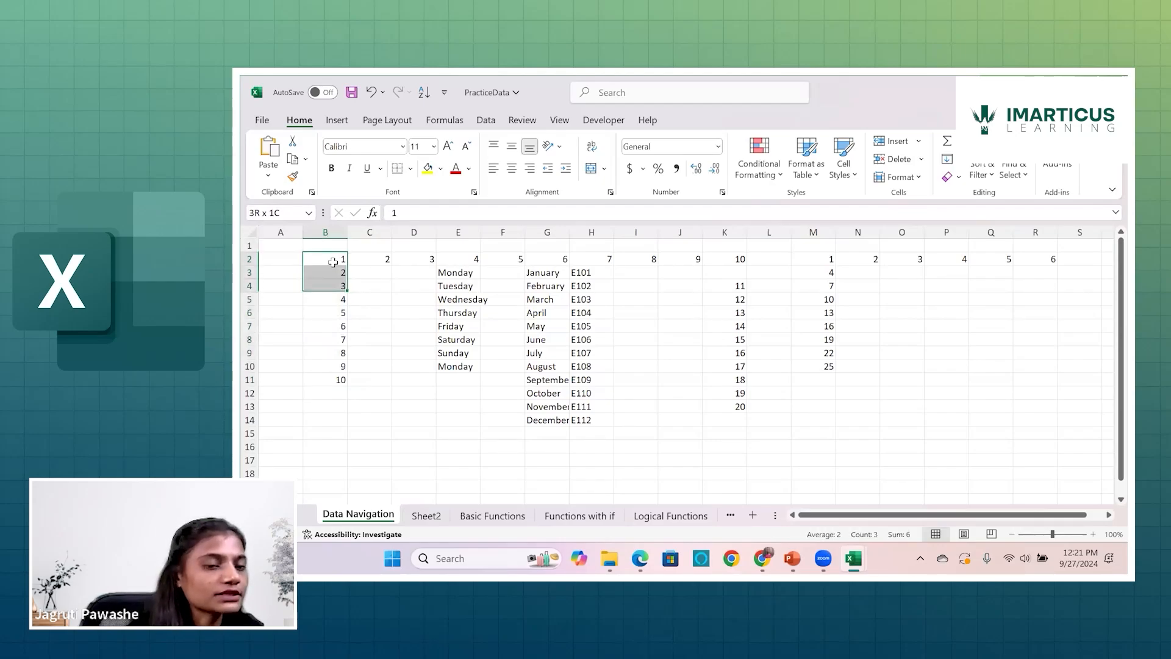
{"action": "key", "text": "shift+Down"}
{"action": "key", "text": "shift+Down"}
{"action": "key", "text": "shift+Down"}
{"action": "key", "text": "shift+Down"}
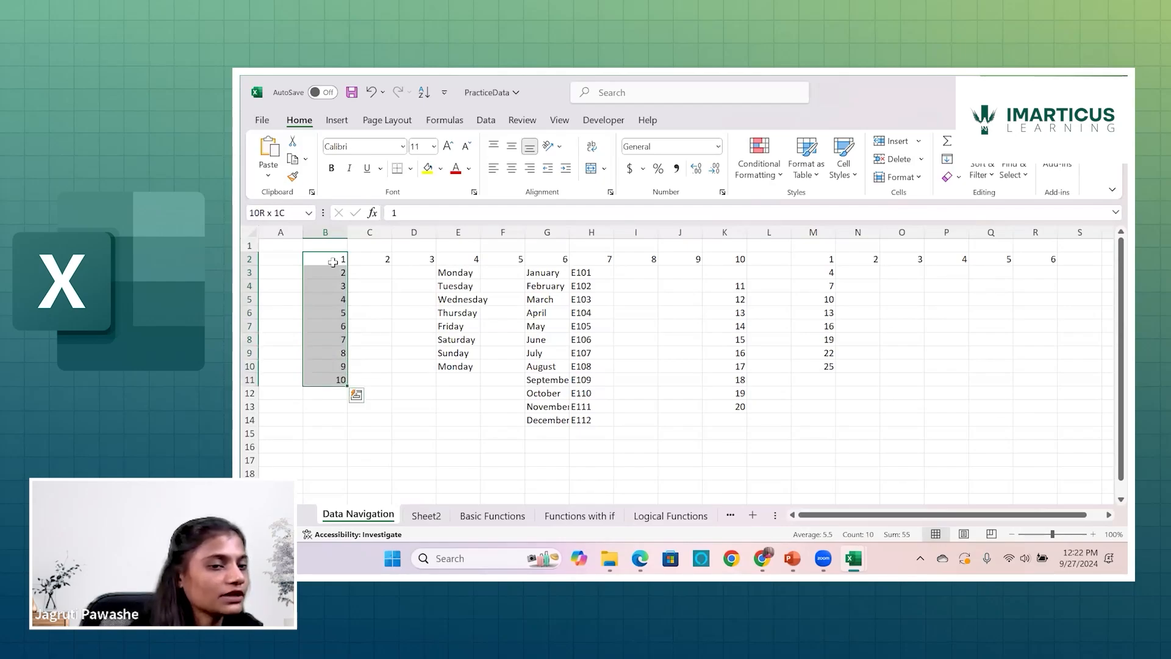
Select B2:B11 by sweeping over the cells, and reselect it from B2 by jumping to the last filled cell
{"action": "left_click", "coordinate": [333, 262]}
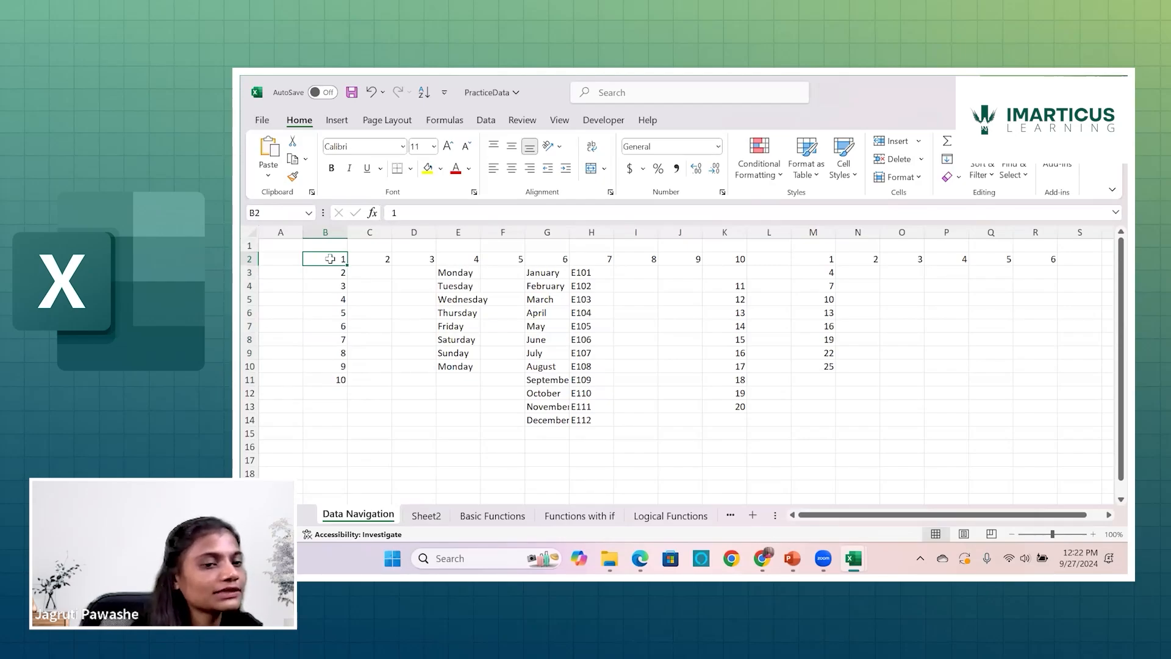
{"action": "left_click_drag", "start_coordinate": [330, 259], "coordinate": [345, 383]}
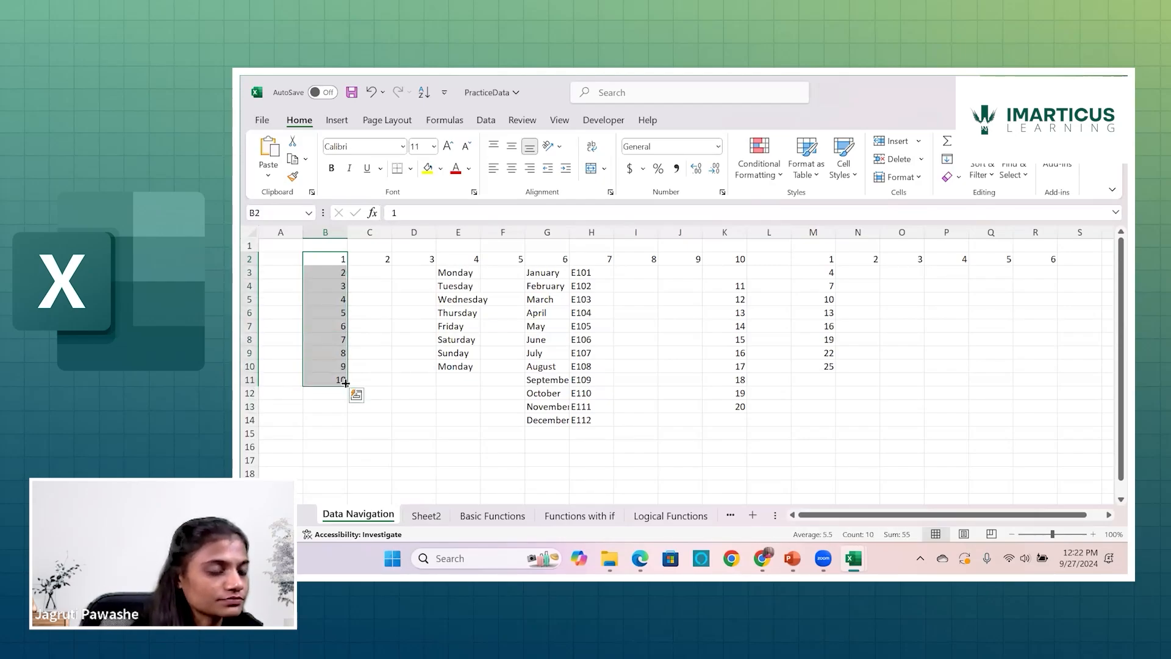
{"action": "left_click", "coordinate": [337, 258]}
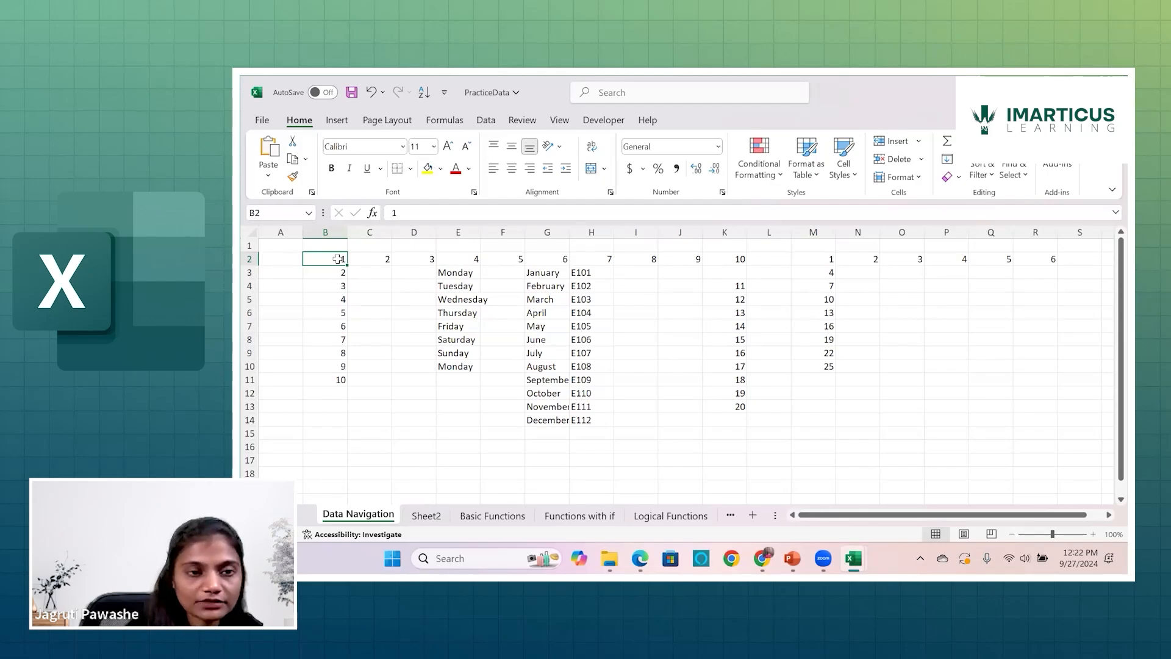
{"action": "key", "text": "ctrl+shift+Down"}
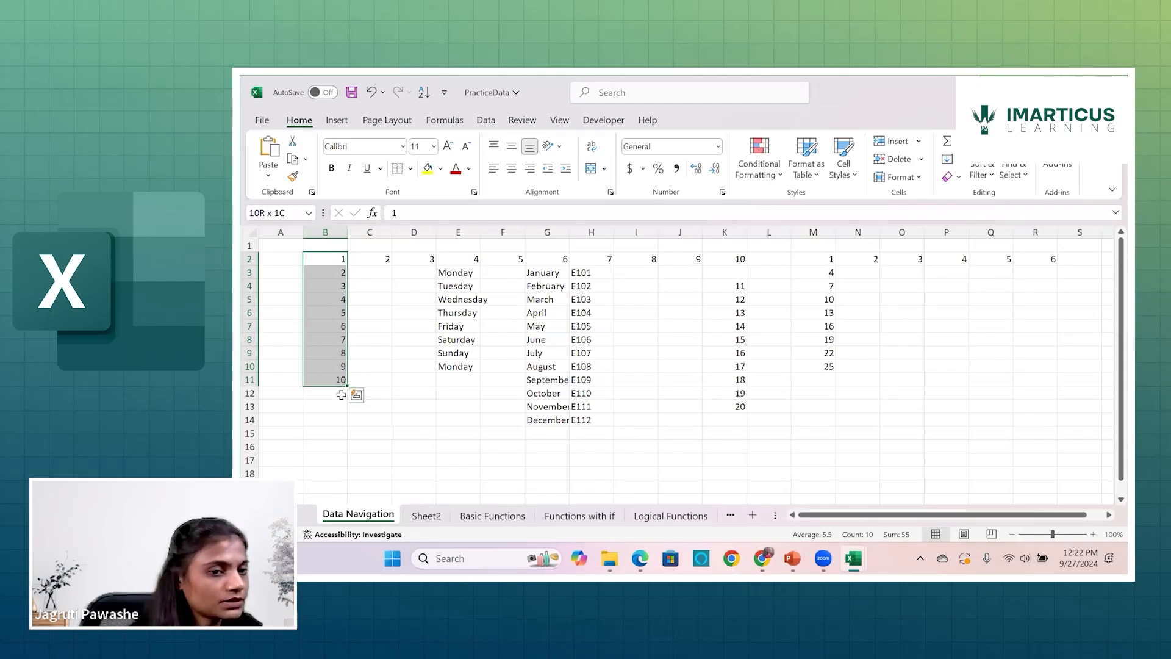
Clear the contents of cell B6 to leave a gap in the column B numbers
{"action": "left_click", "coordinate": [338, 311]}
{"action": "key", "text": "BackSpace"}
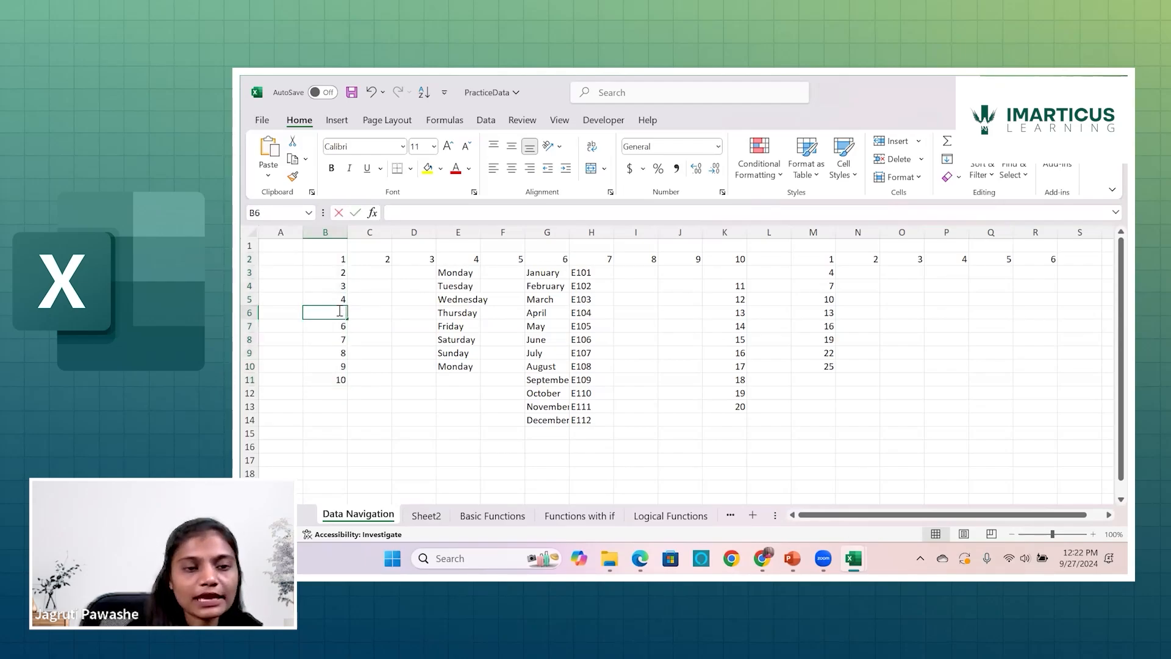
{"action": "left_click", "coordinate": [362, 347]}
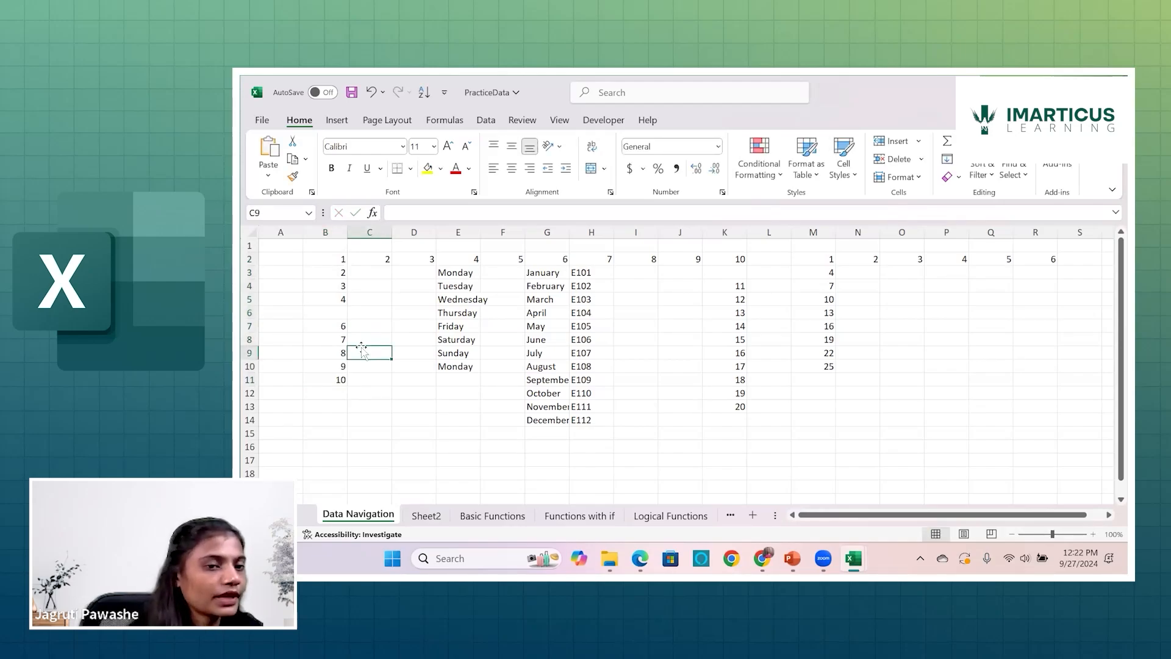
Extend the selection from B2 to the last filled cell above the gap, and continue it cell by cell to B11
{"action": "left_click", "coordinate": [326, 258]}
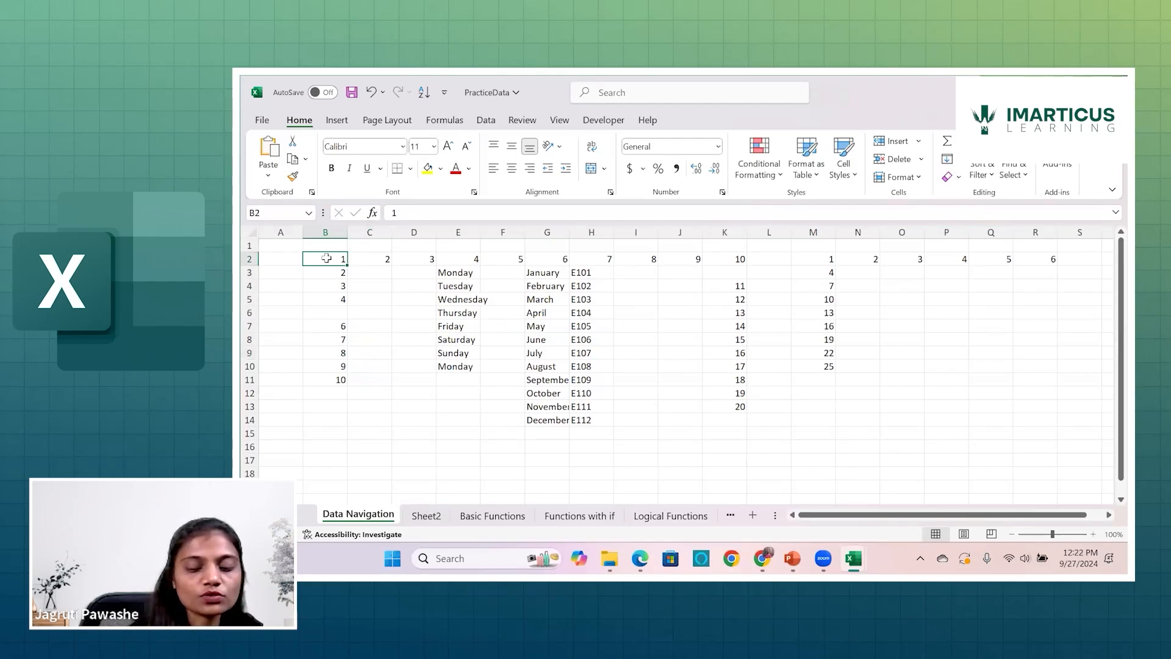
{"action": "key", "text": "ctrl+shift+Down"}
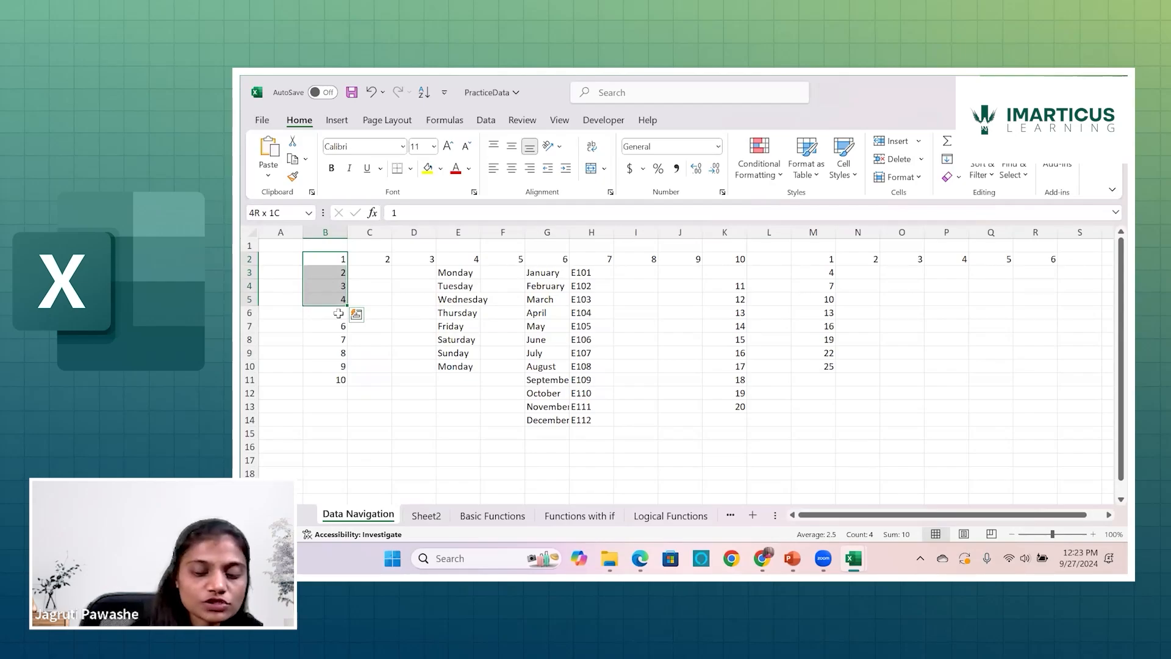
{"action": "key", "text": "shift+Down"}
{"action": "key", "text": "shift+Down"}
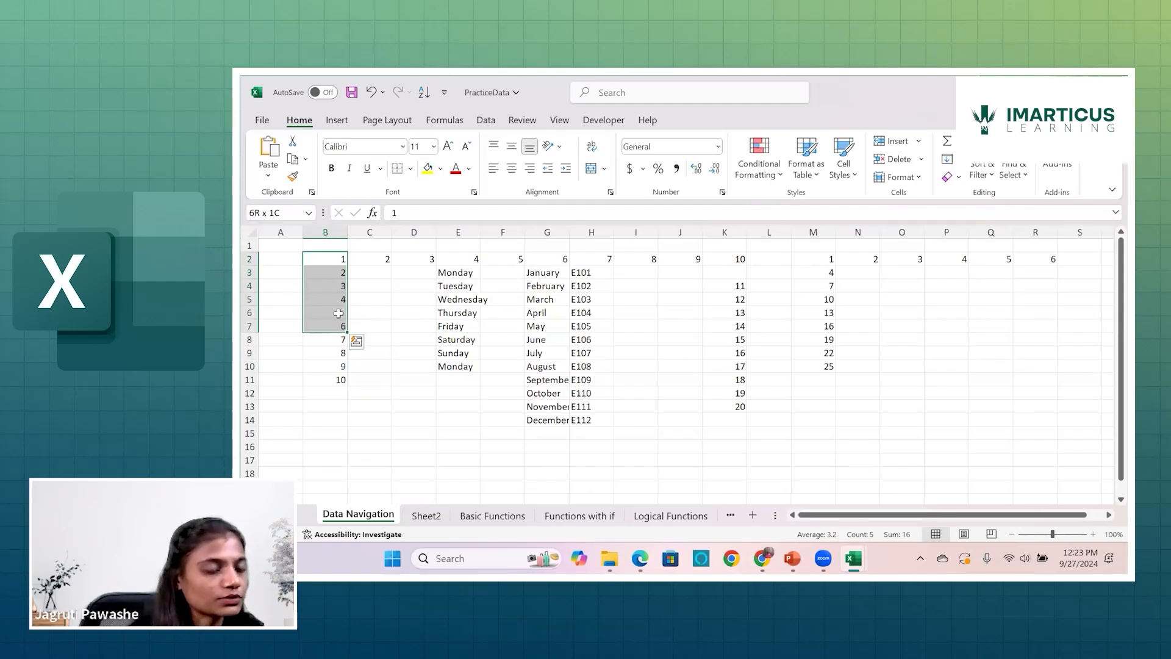
{"action": "key", "text": "shift+Down"}
{"action": "key", "text": "shift+Down"}
{"action": "key", "text": "shift+Down"}
{"action": "key", "text": "shift+Down"}
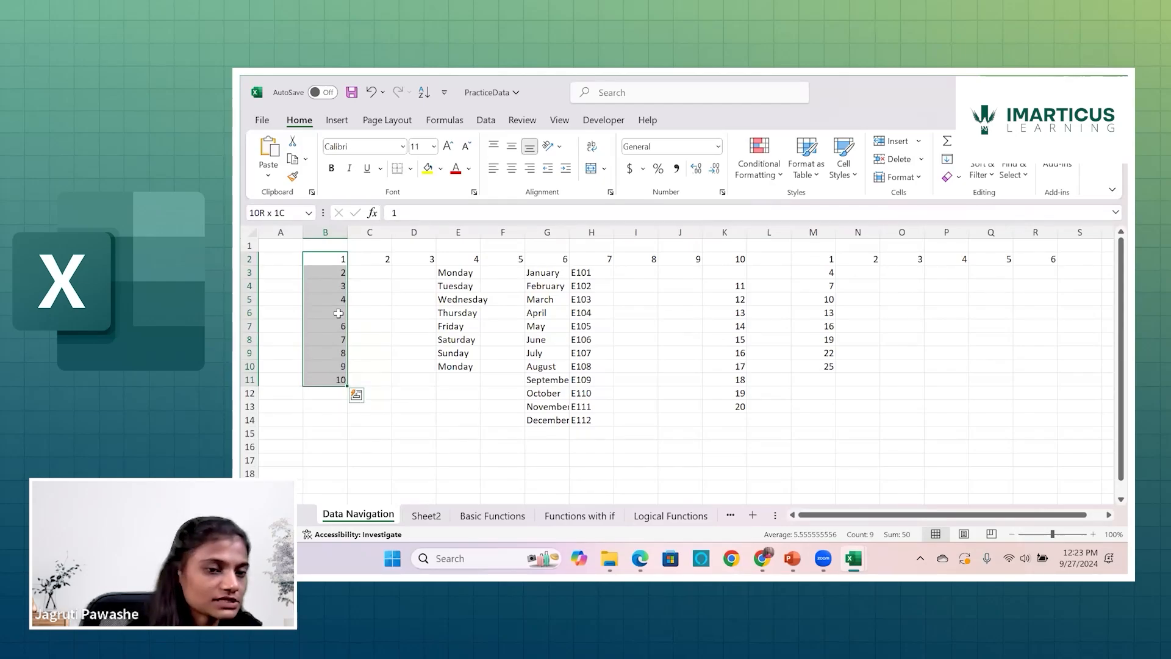
Extend the column B selection to the sheet's last row and bring it back up to B11
{"action": "key", "text": "ctrl+shift+Down"}
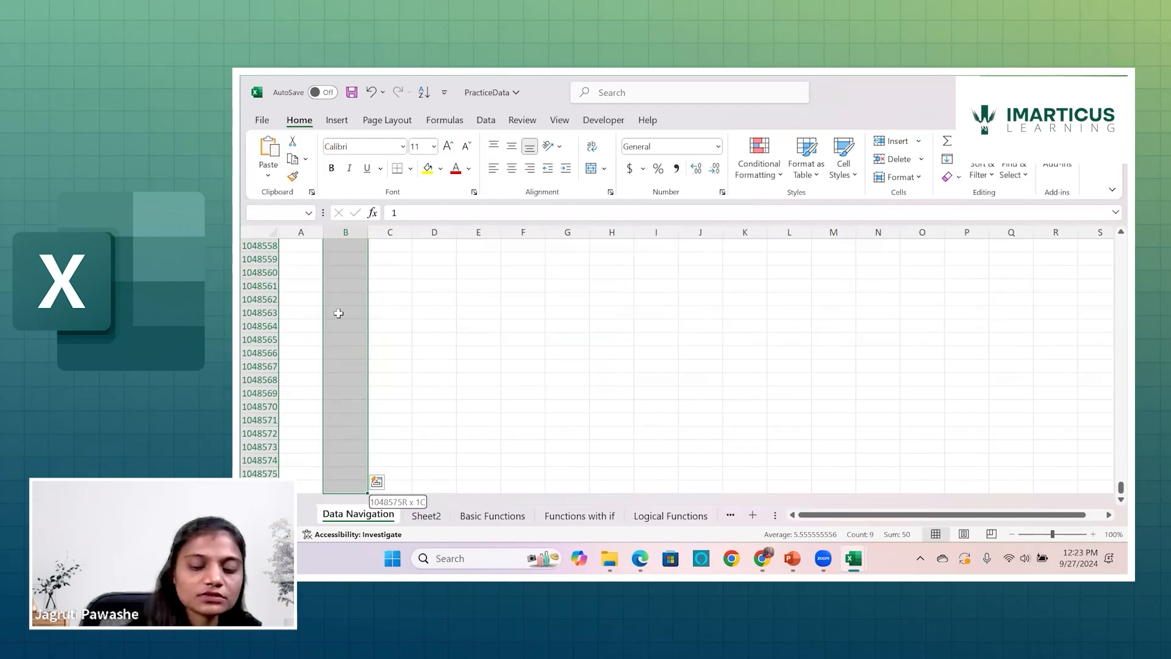
{"action": "key", "text": "ctrl+shift+Up"}
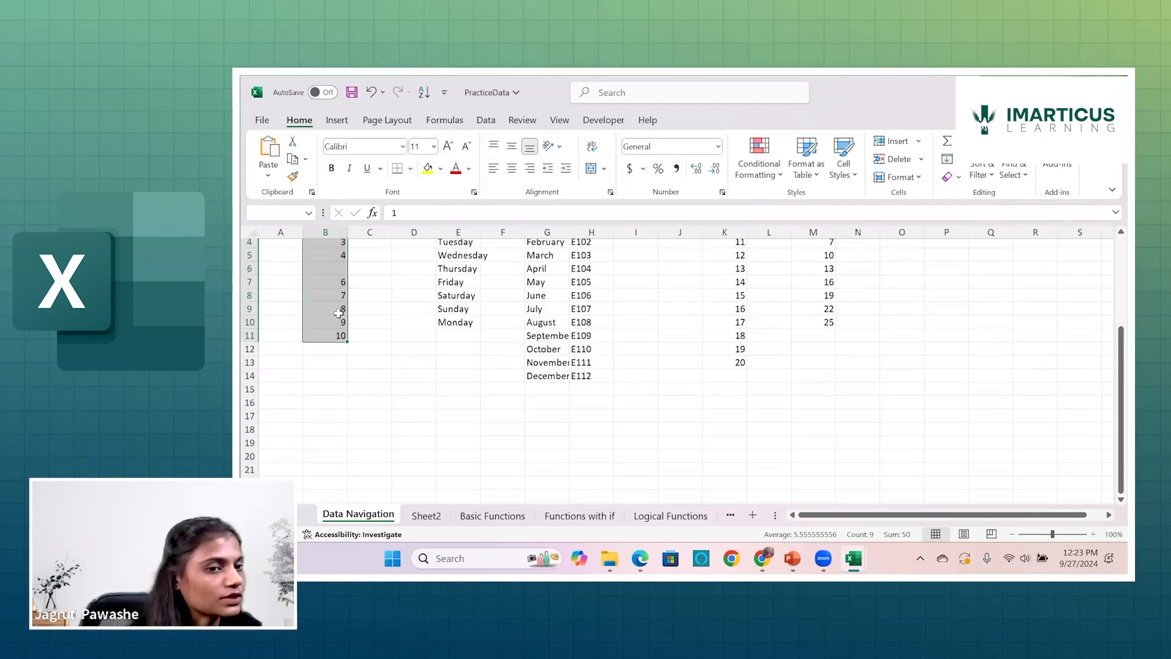
{"action": "scroll", "coordinate": [338, 313], "scroll_direction": "up", "scroll_amount": 2}
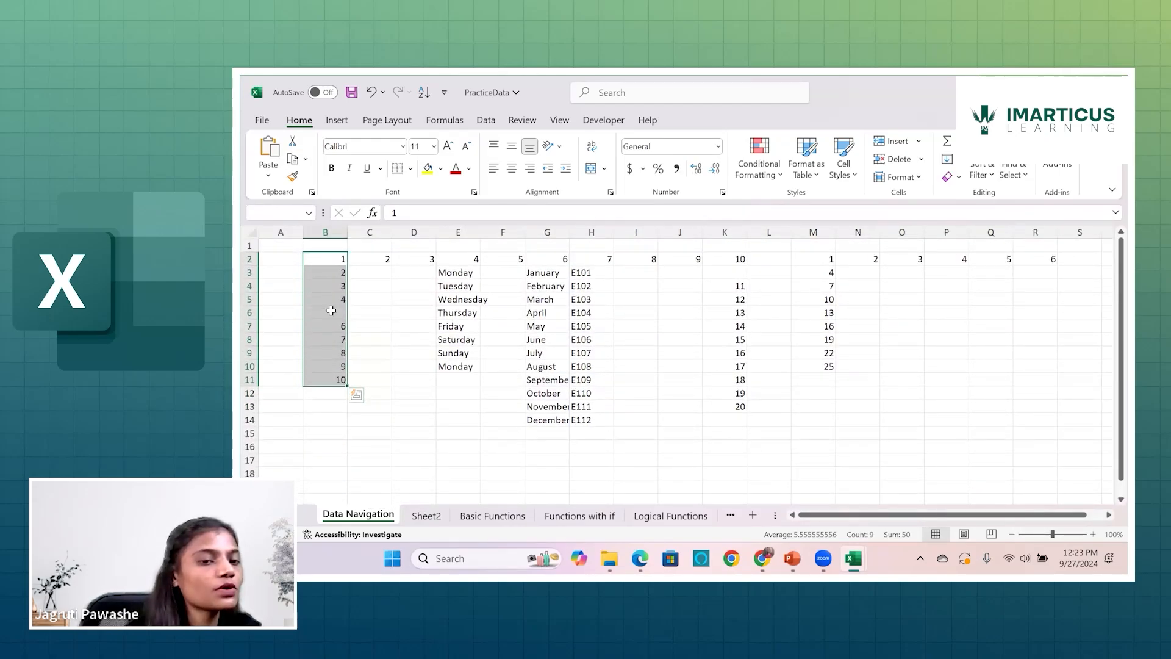
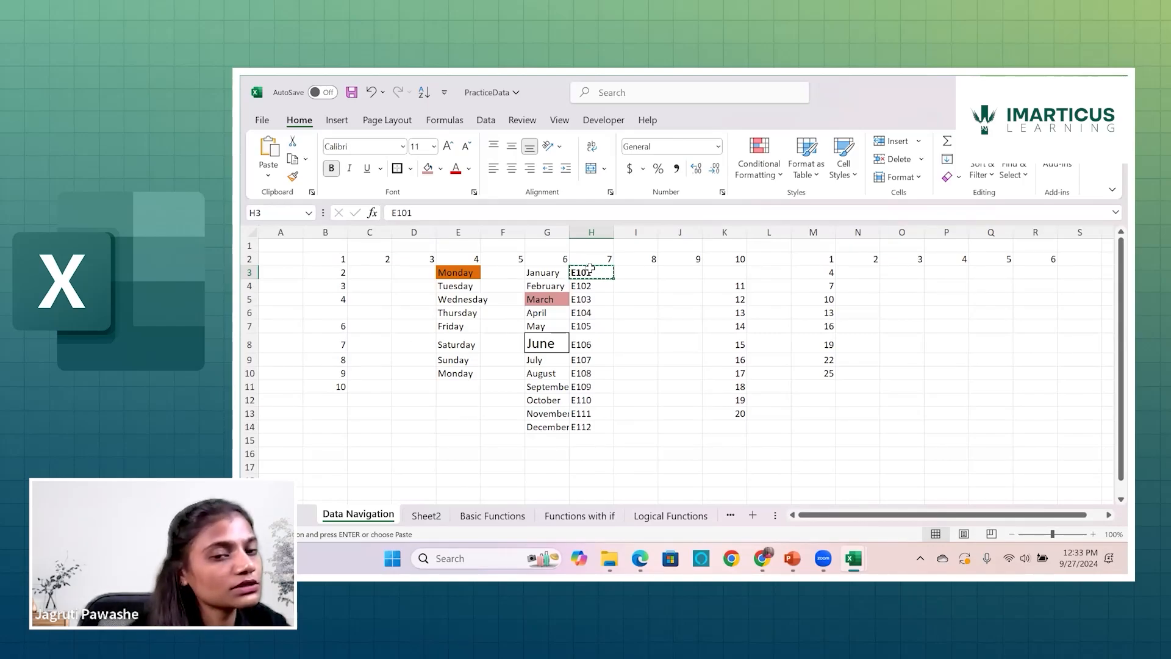
Enter 8 in cell I3, directly below the 8 in row 2, keeping I3 selected
{"action": "left_click", "coordinate": [631, 271]}
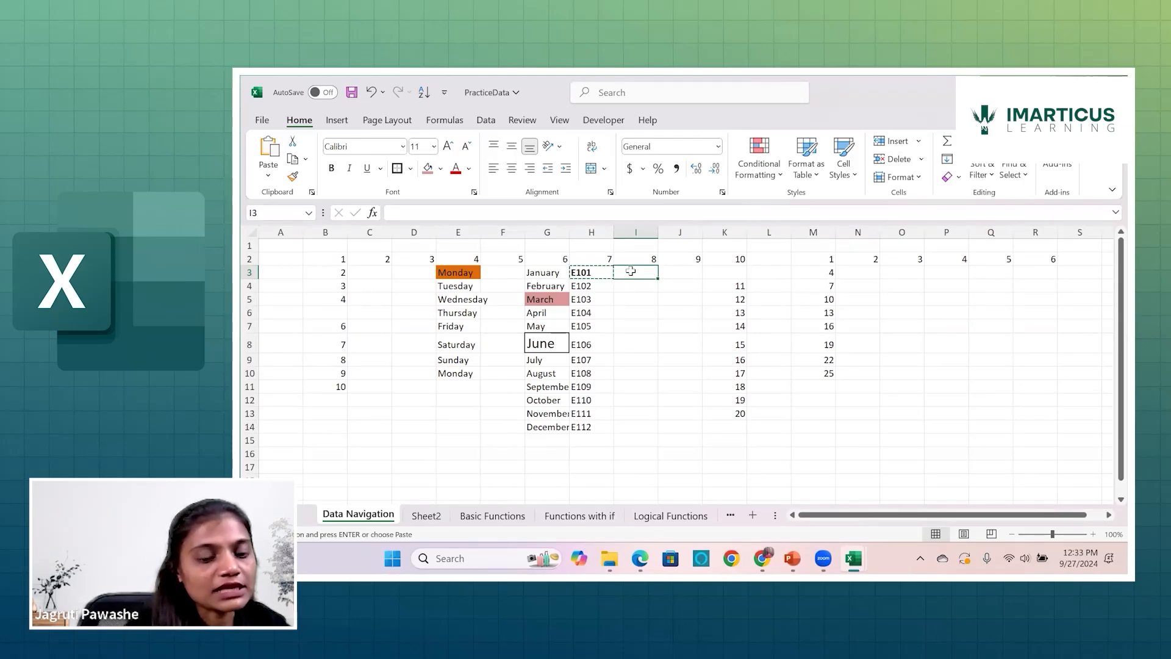
{"action": "type", "text": "8"}
{"action": "key", "text": "ctrl+Return"}
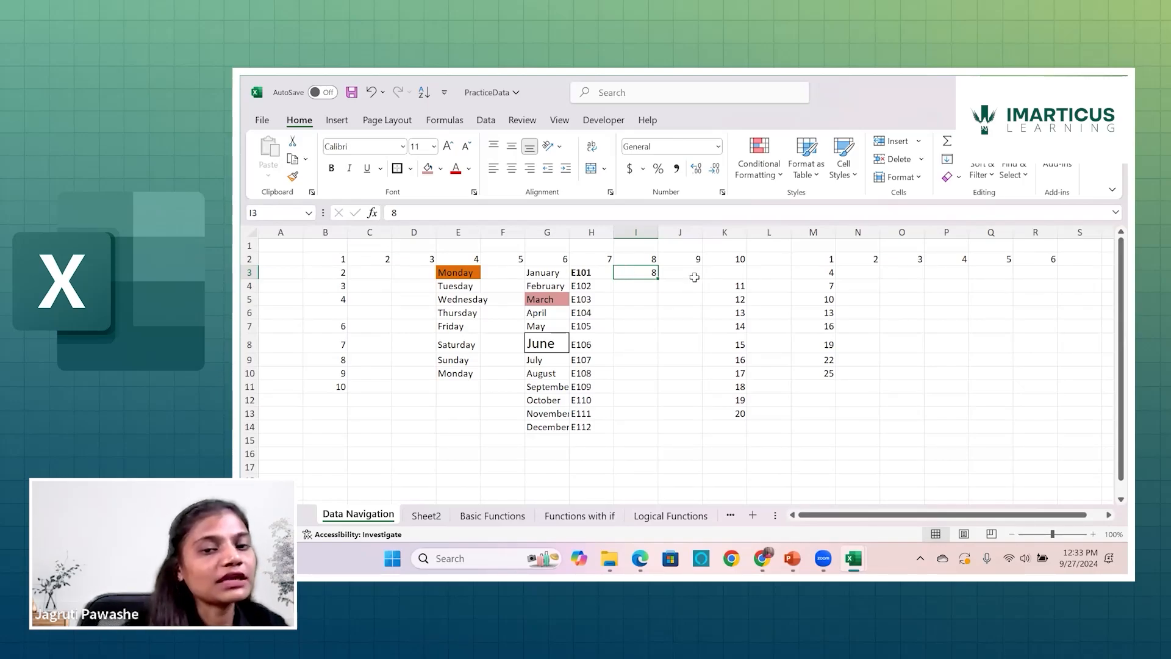
Fill the 9 from J2 down through J9, and auto-fill it from J9 down to J14
{"action": "left_click_drag", "start_coordinate": [691, 259], "coordinate": [699, 354]}
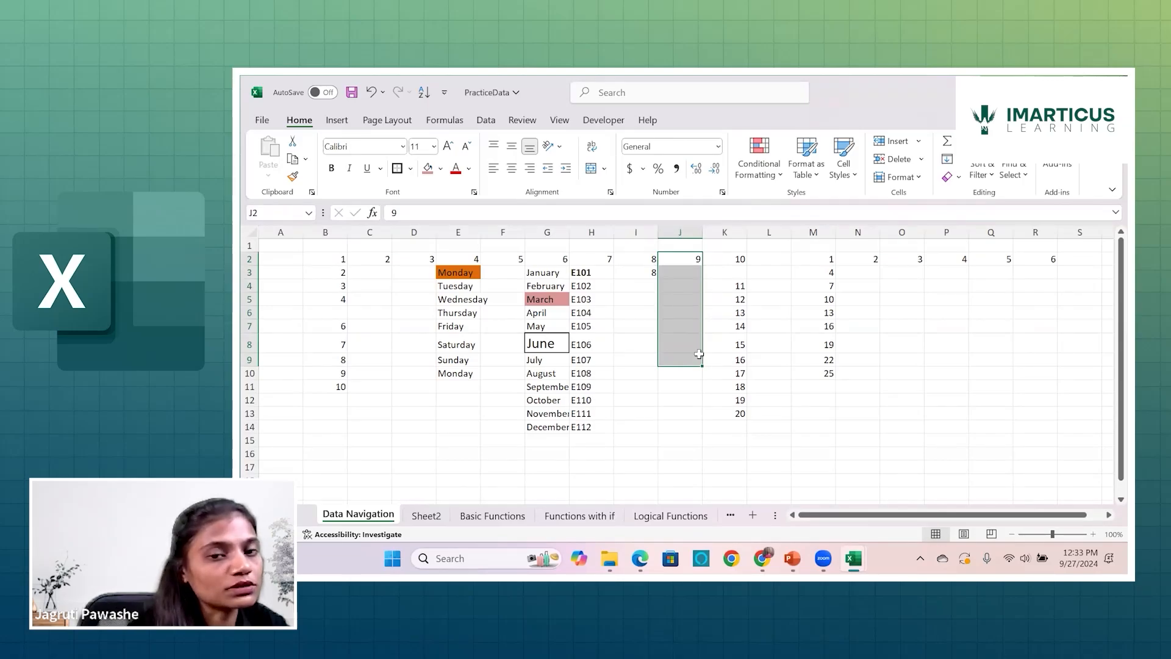
{"action": "key", "text": "ctrl+d"}
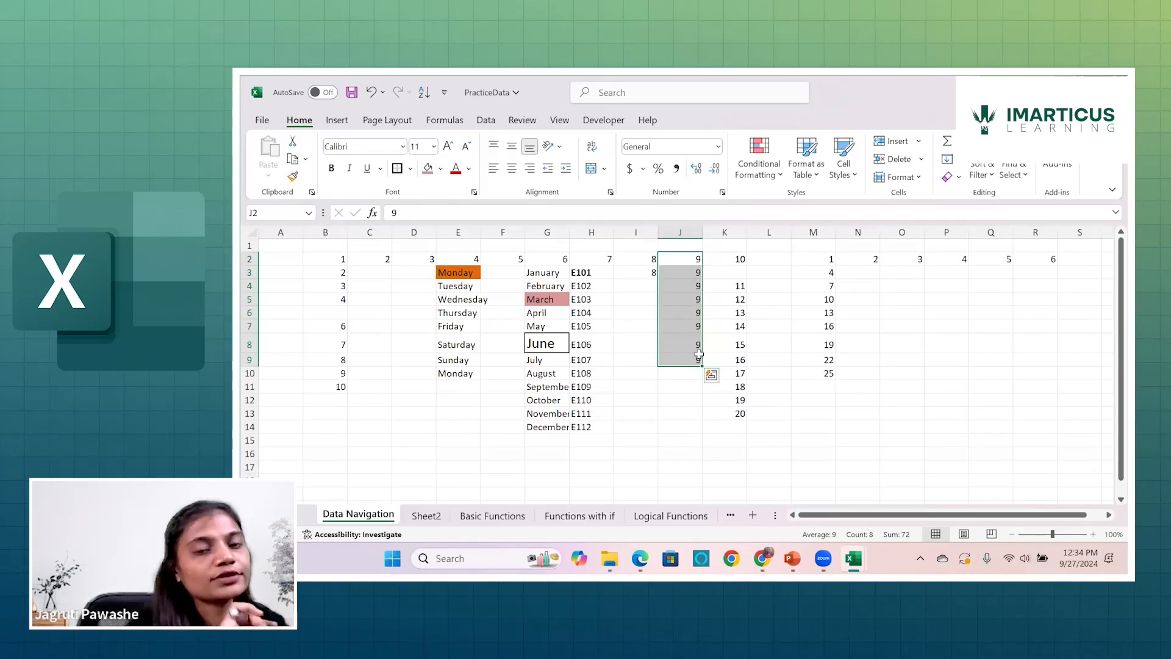
{"action": "left_click", "coordinate": [700, 358]}
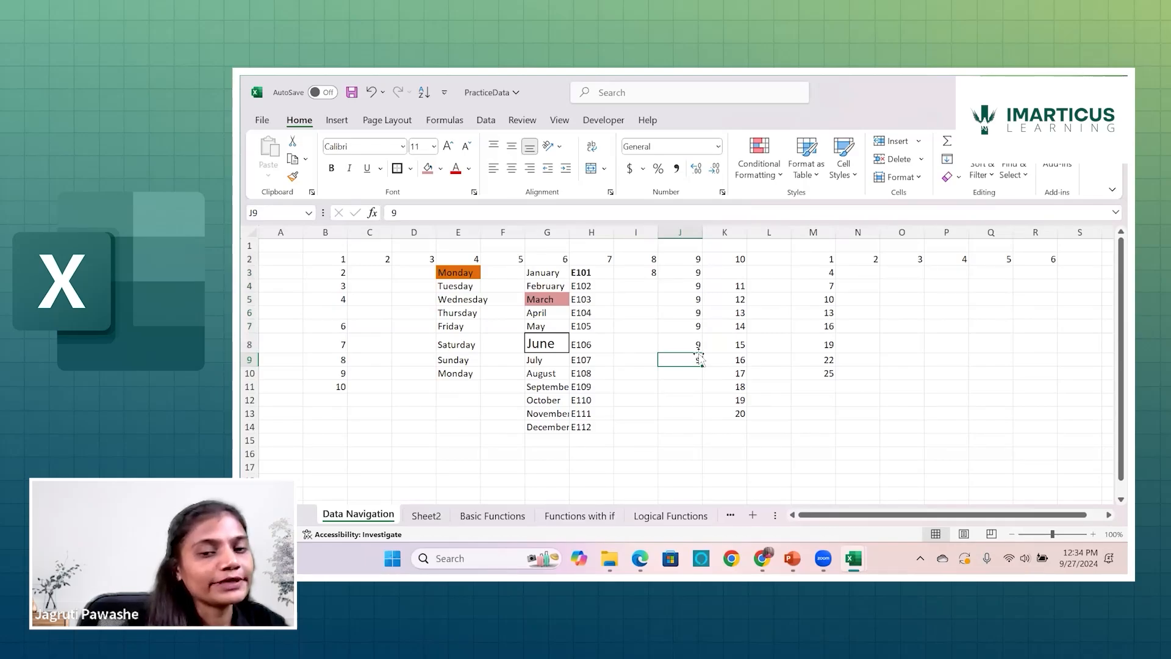
{"action": "double_click", "coordinate": [700, 359]}
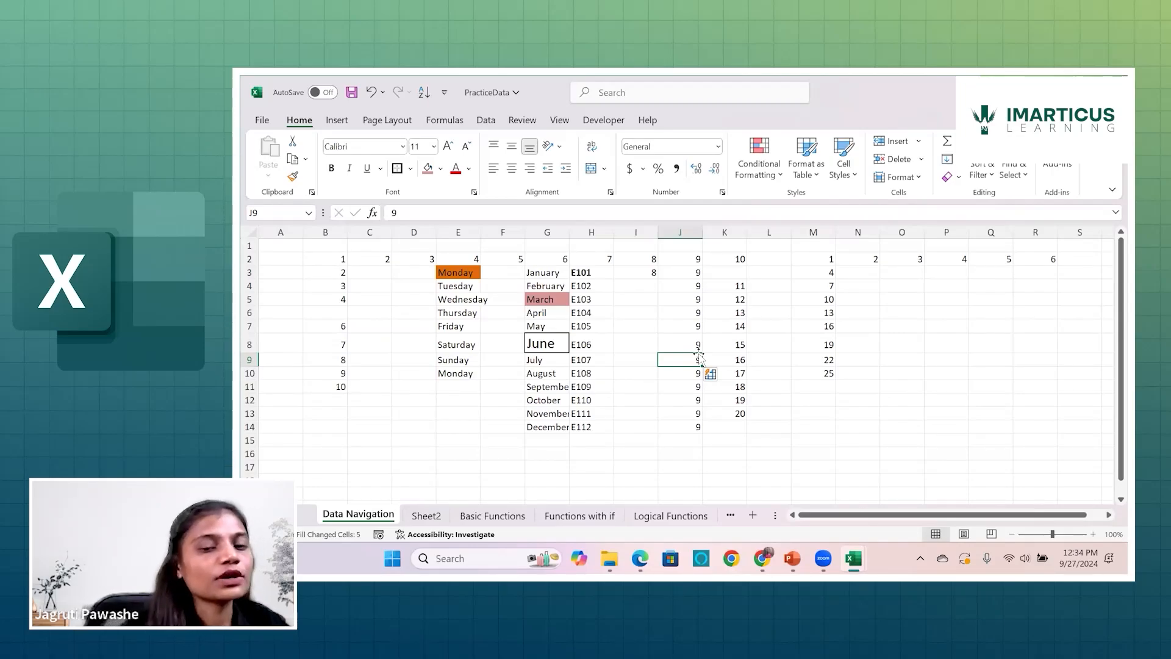
{"action": "left_click", "coordinate": [725, 350]}
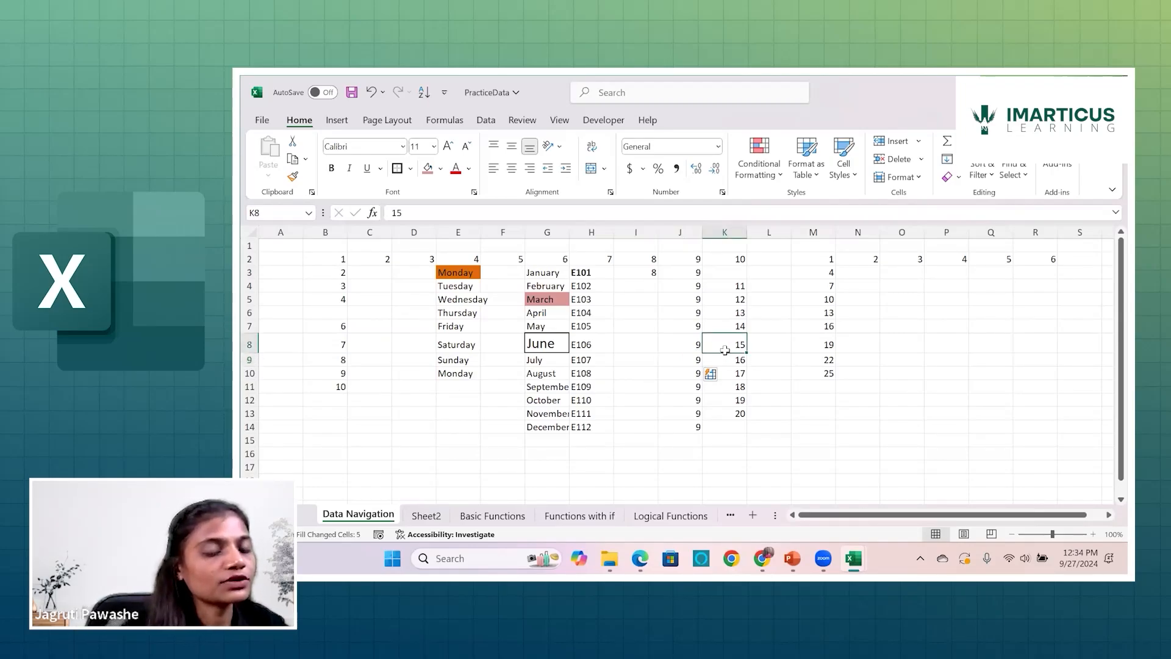
{"action": "left_click", "coordinate": [691, 349]}
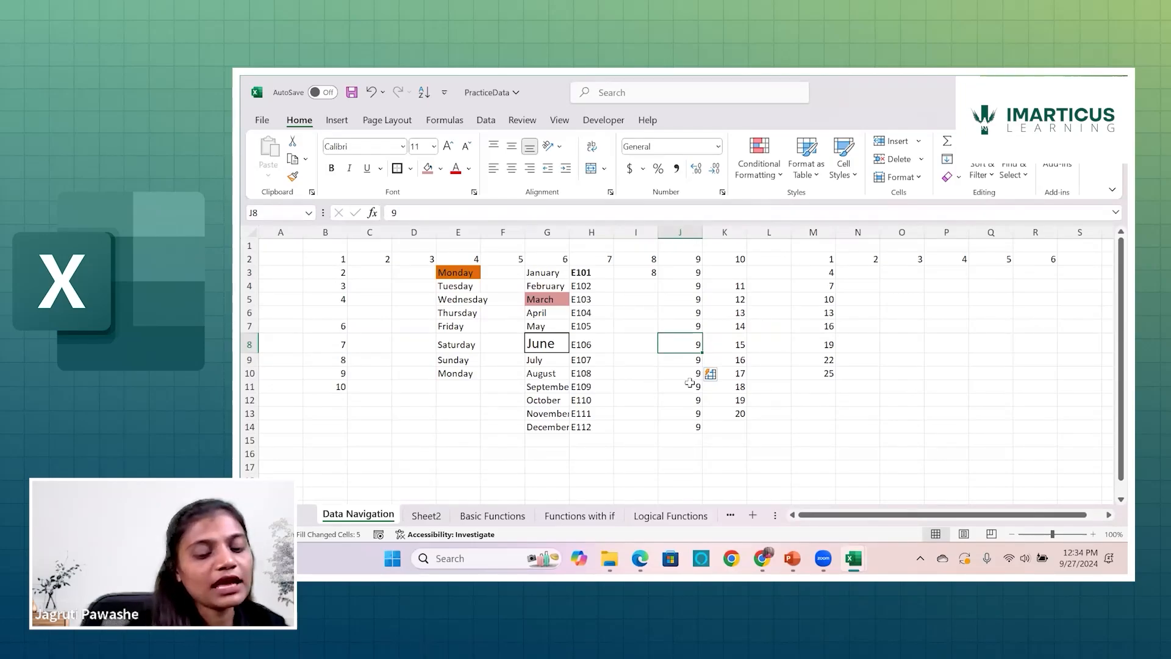
Open the Find dialog and enter "tues" in cell J11
{"action": "key", "text": "ctrl+f"}
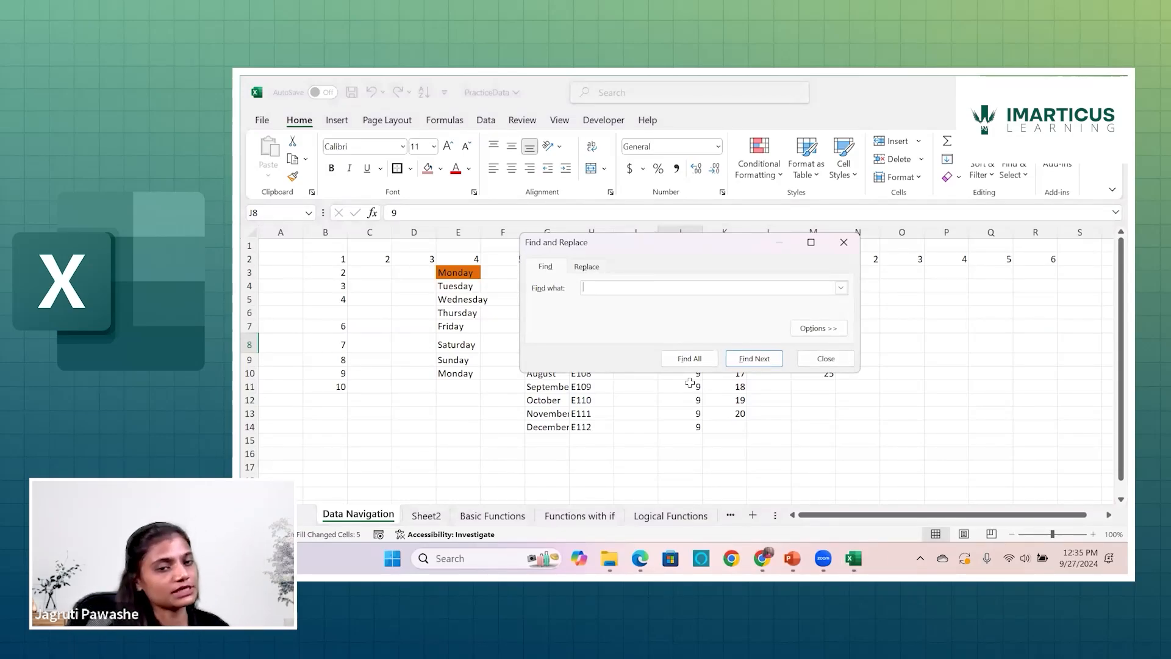
{"action": "left_click", "coordinate": [689, 383]}
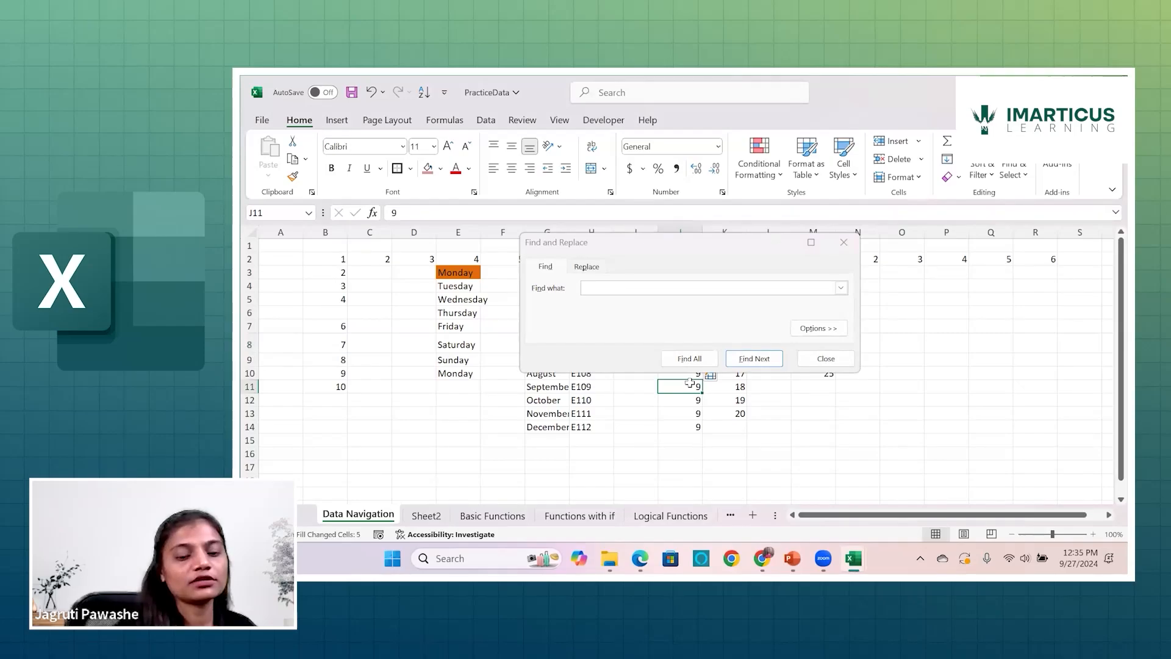
{"action": "type", "text": "tues"}
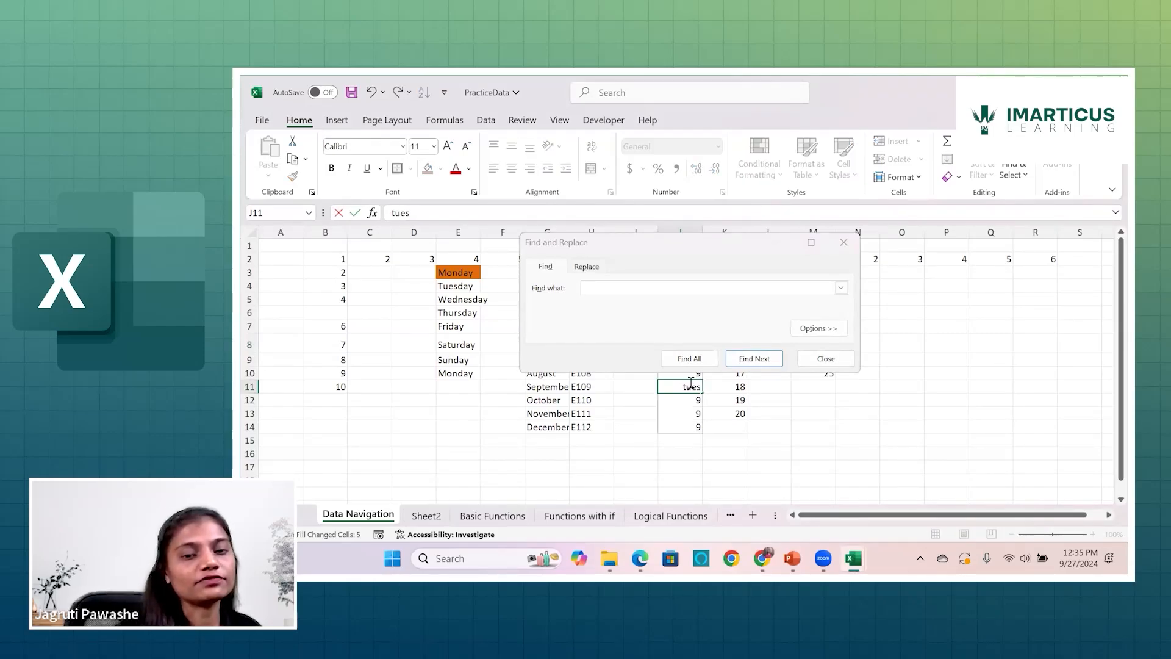
Search the sheet for "tuesday", list all its matches, and close the Find and Replace dialog
{"action": "left_click", "coordinate": [650, 286]}
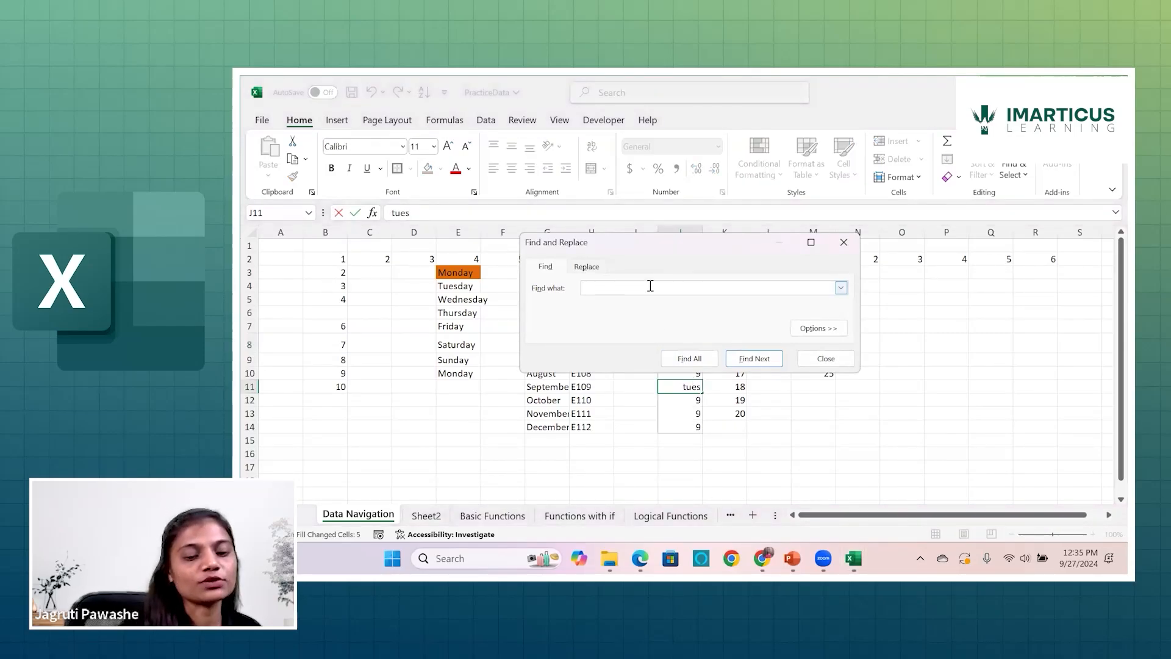
{"action": "type", "text": "tuesday"}
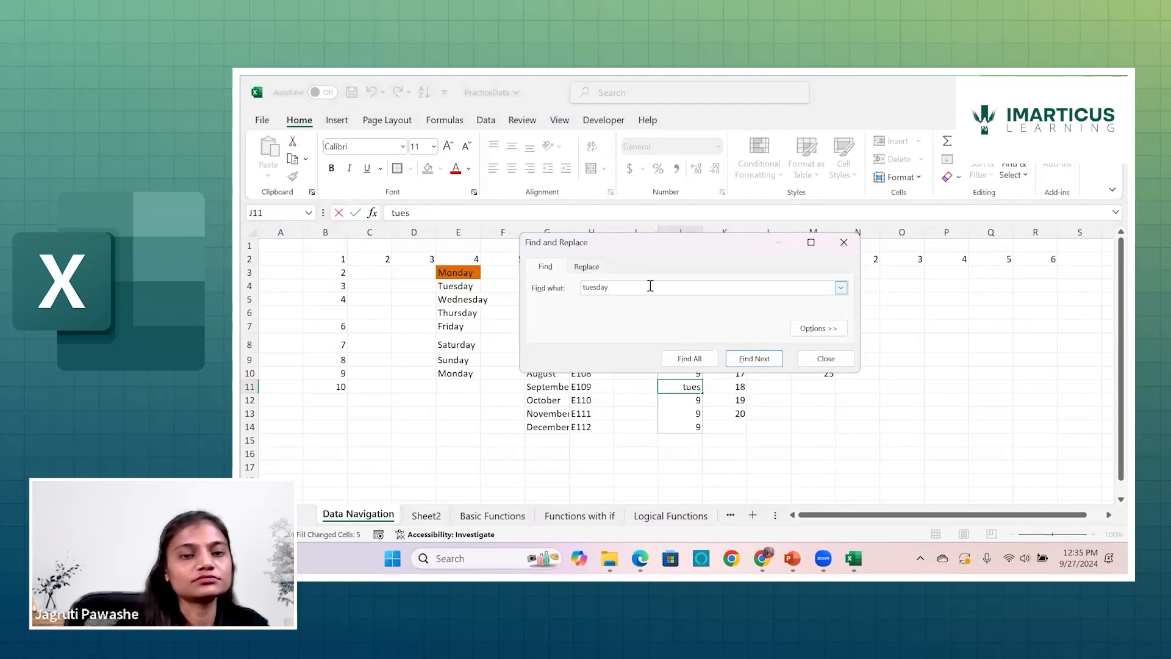
{"action": "key", "text": "Return"}
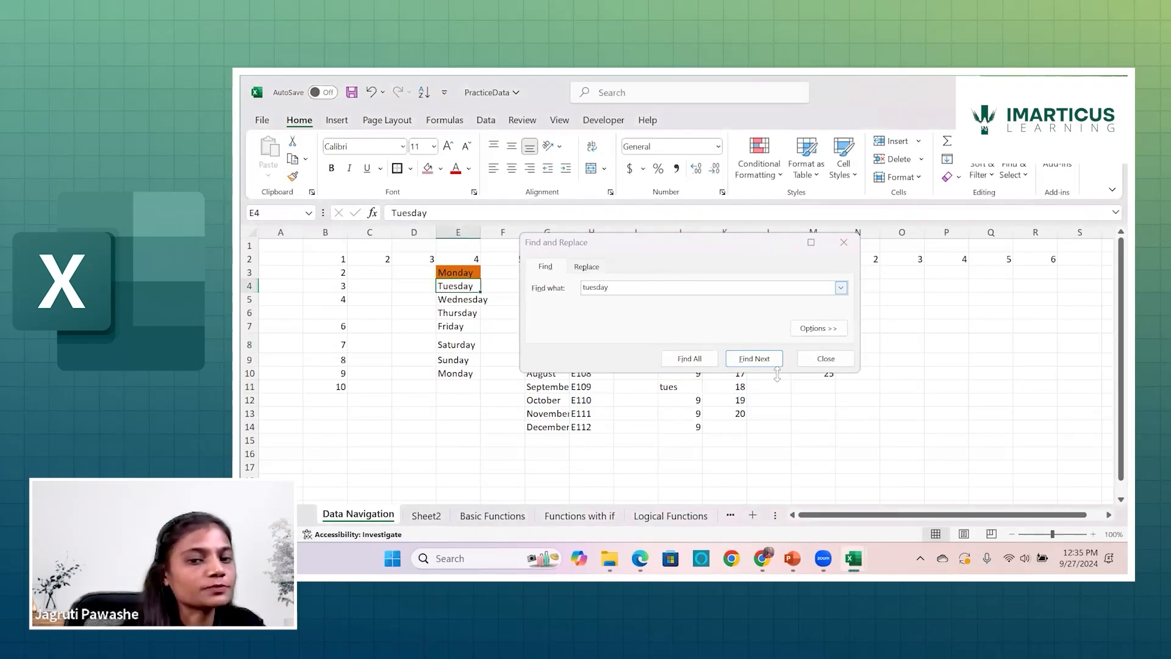
{"action": "left_click", "coordinate": [692, 361]}
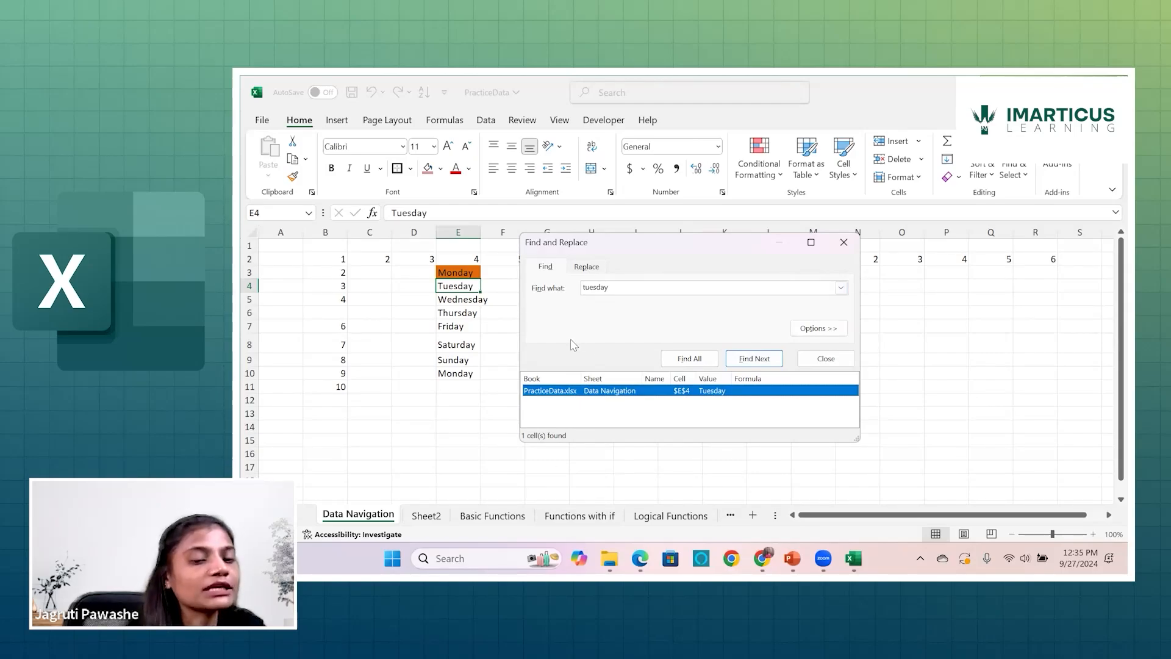
{"action": "left_click", "coordinate": [844, 242]}
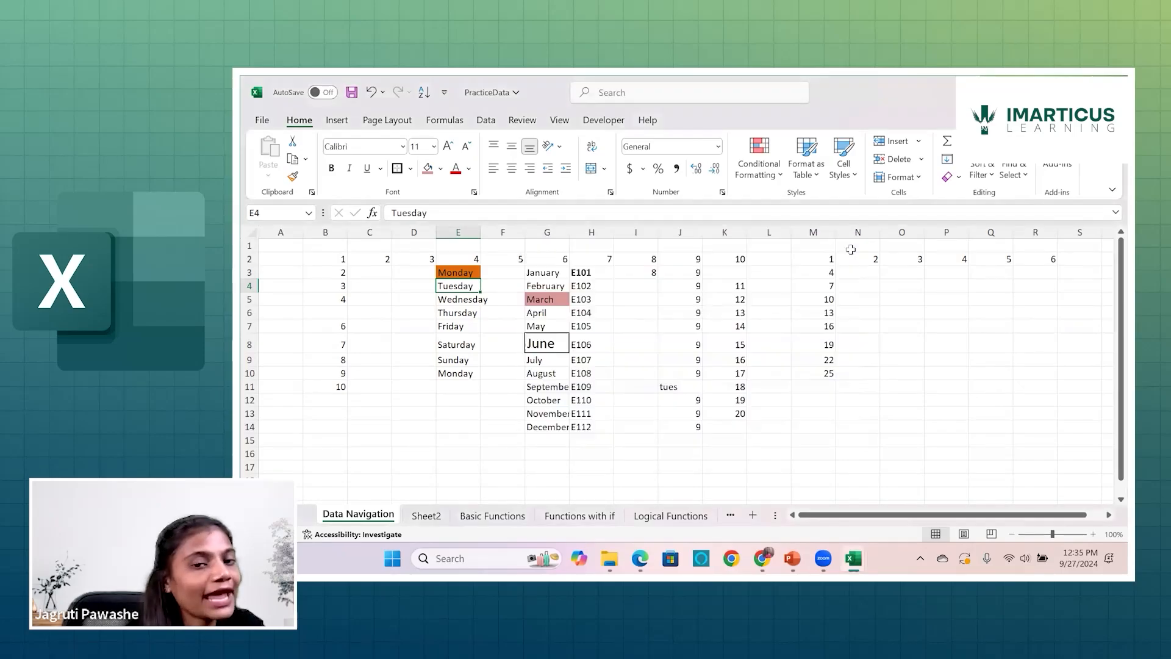
Jump from cell G11 to cell G5 with the Go To command
{"action": "left_click", "coordinate": [534, 382]}
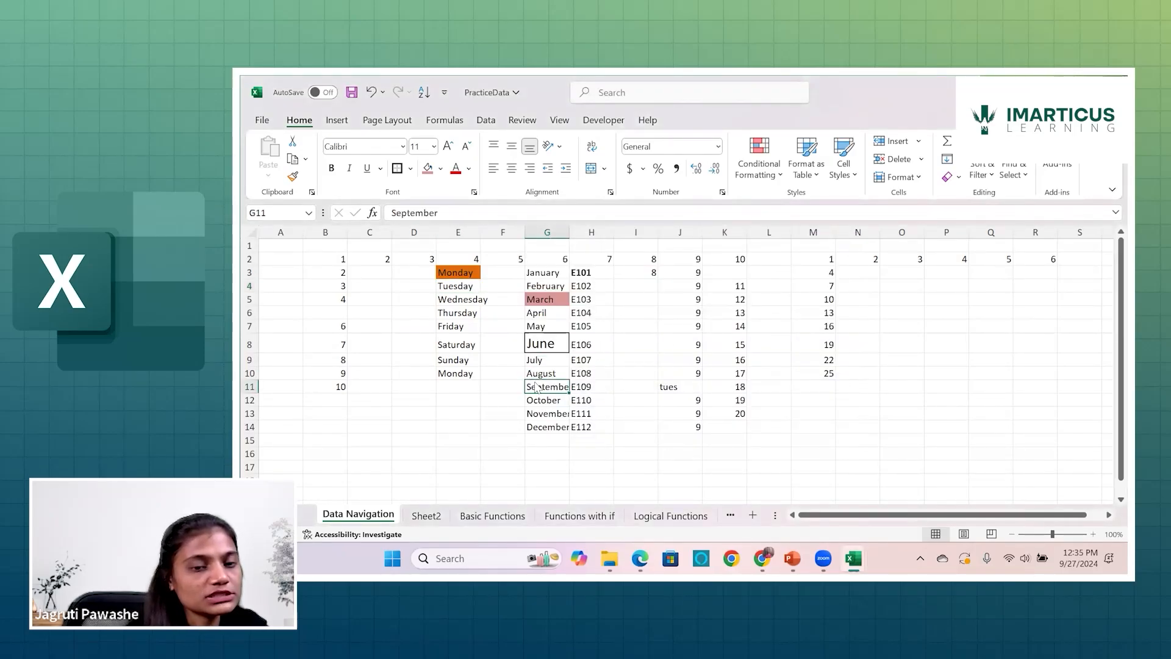
{"action": "key", "text": "ctrl+g"}
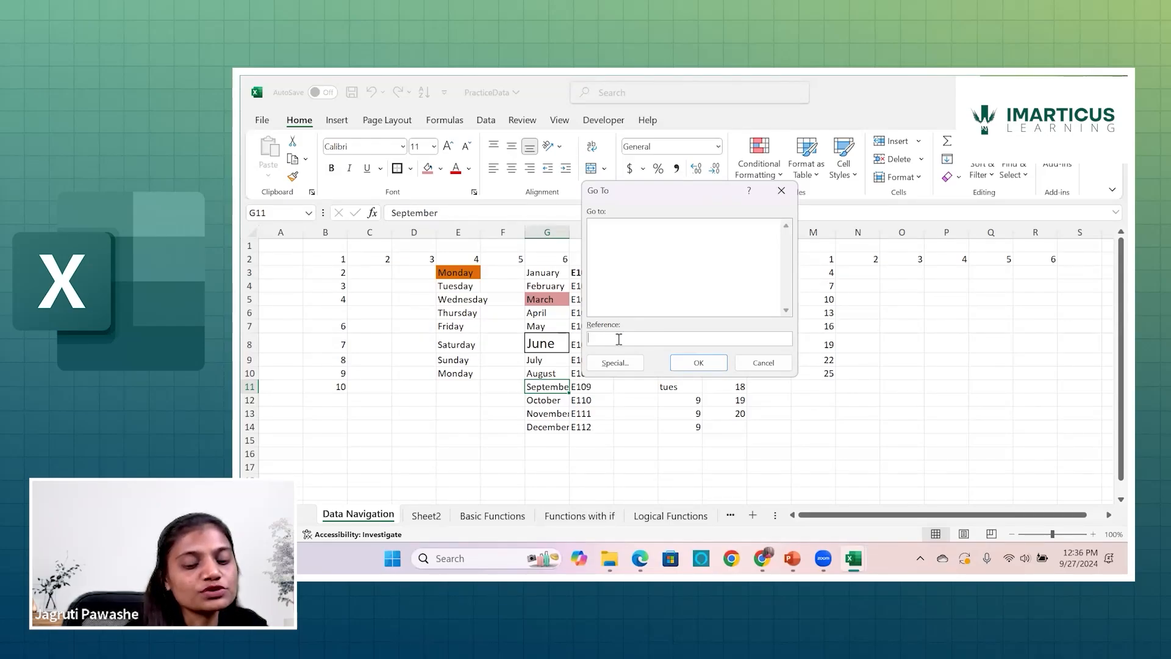
{"action": "type", "text": "G5"}
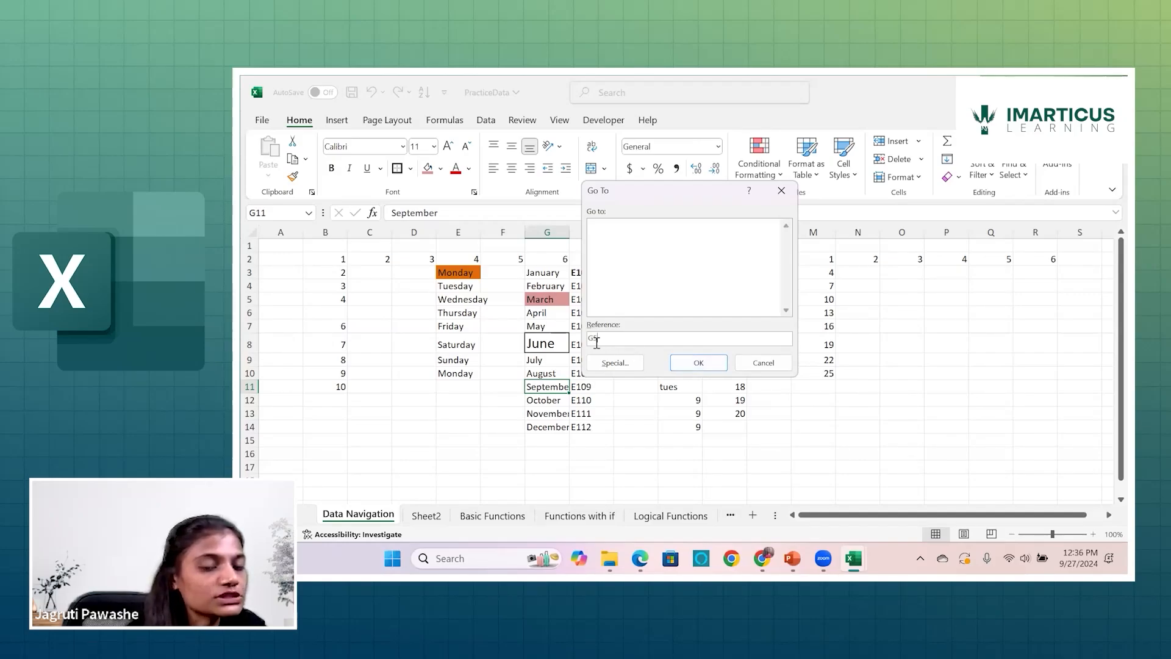
{"action": "left_click", "coordinate": [695, 361]}
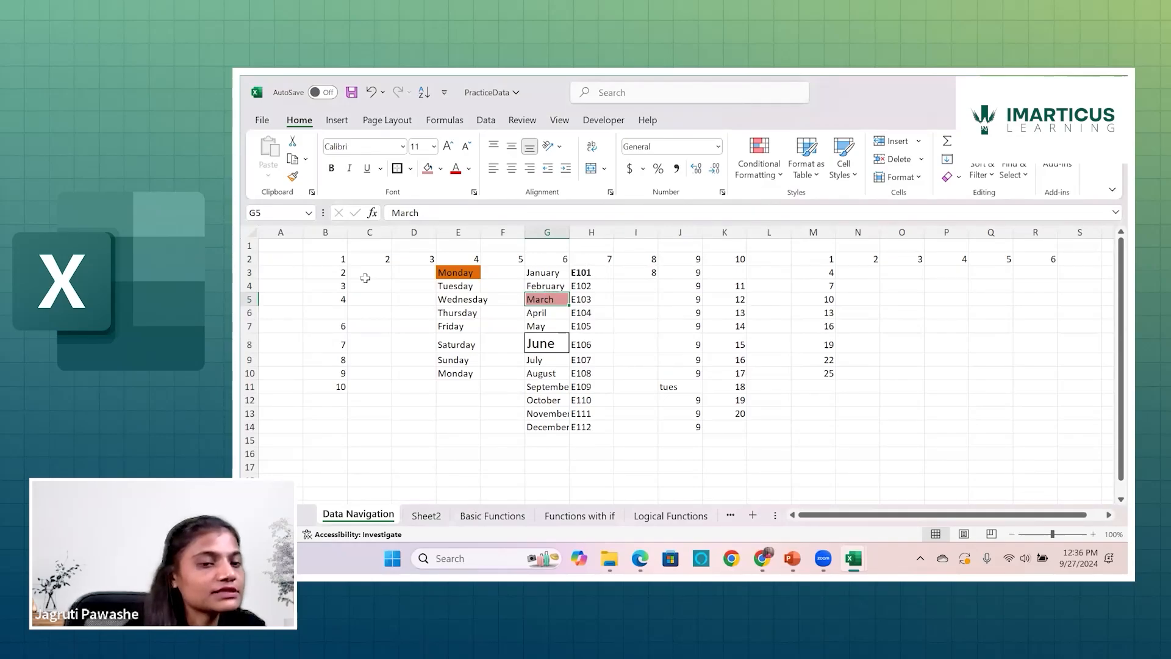
Select B2:B11 and use Go To Special with the Blanks option to locate the empty cell, finishing on C8
{"action": "left_click_drag", "start_coordinate": [334, 259], "coordinate": [340, 370]}
{"action": "left_click_drag", "start_coordinate": [340, 380], "coordinate": [340, 384]}
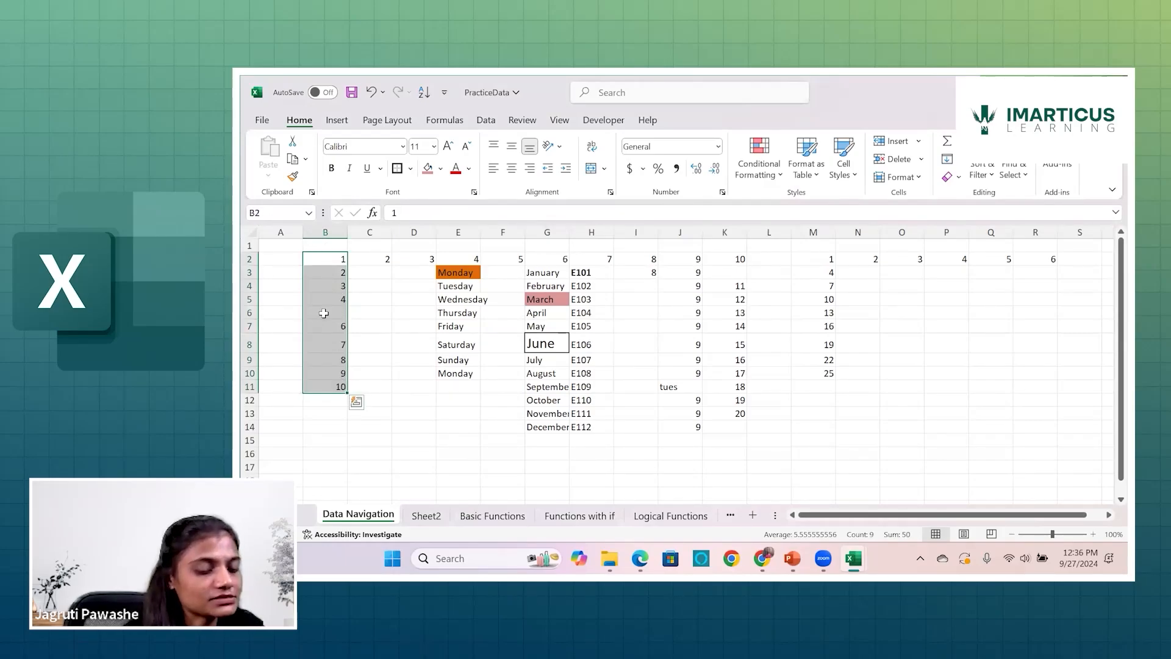
{"action": "key", "text": "ctrl+g"}
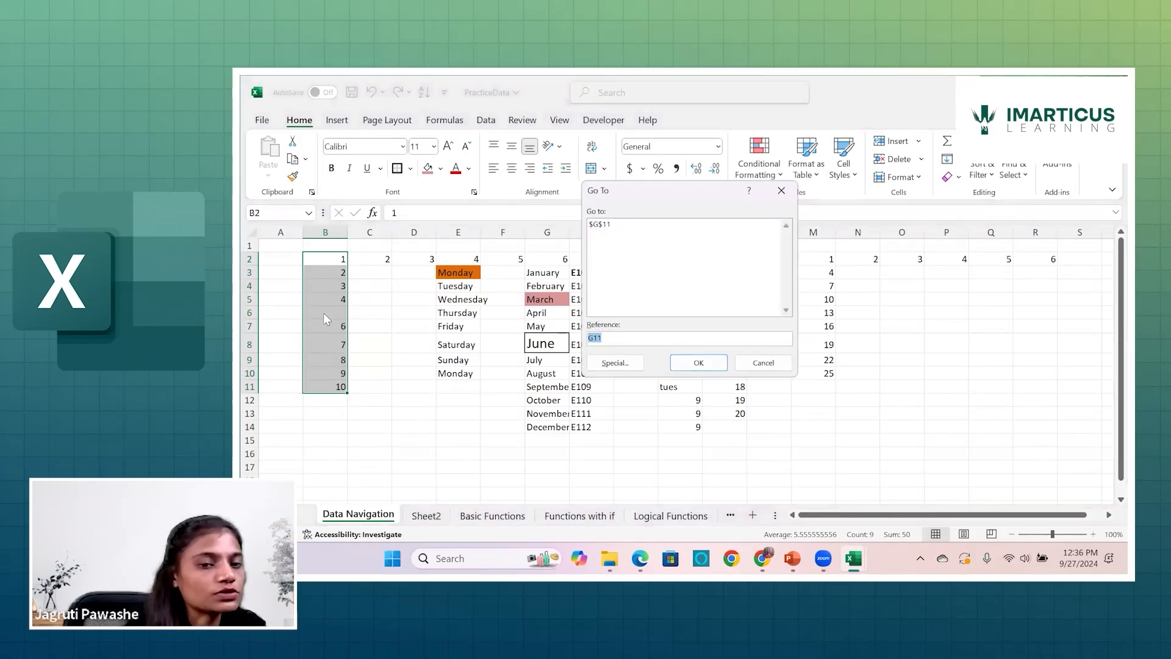
{"action": "left_click", "coordinate": [613, 364]}
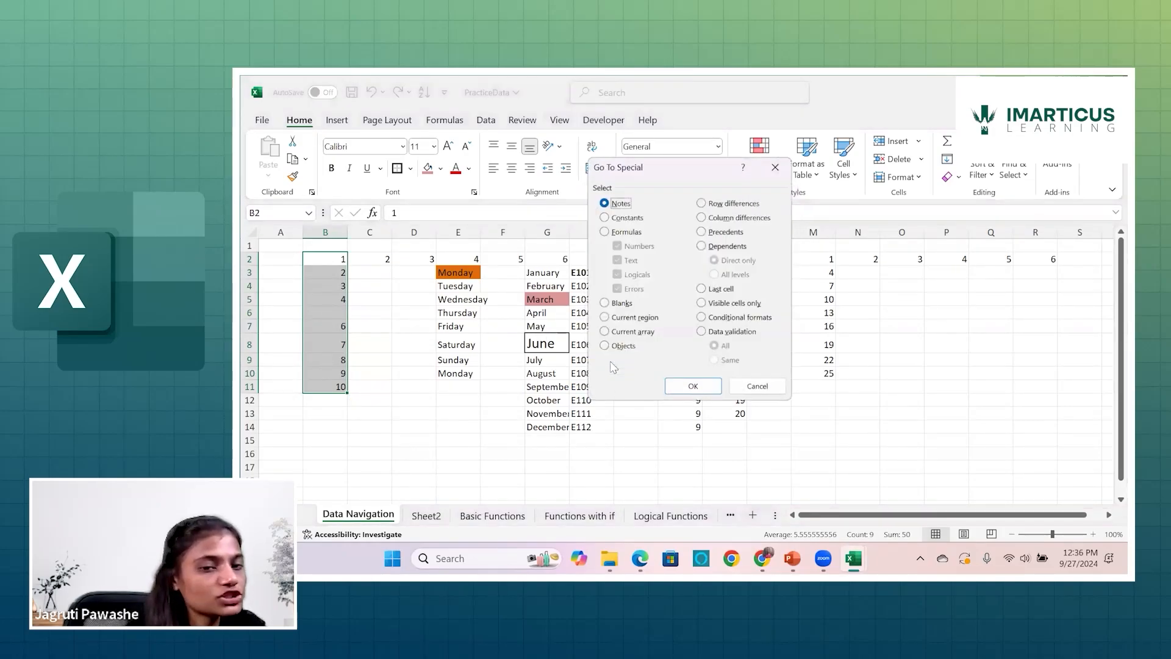
{"action": "left_click", "coordinate": [621, 303]}
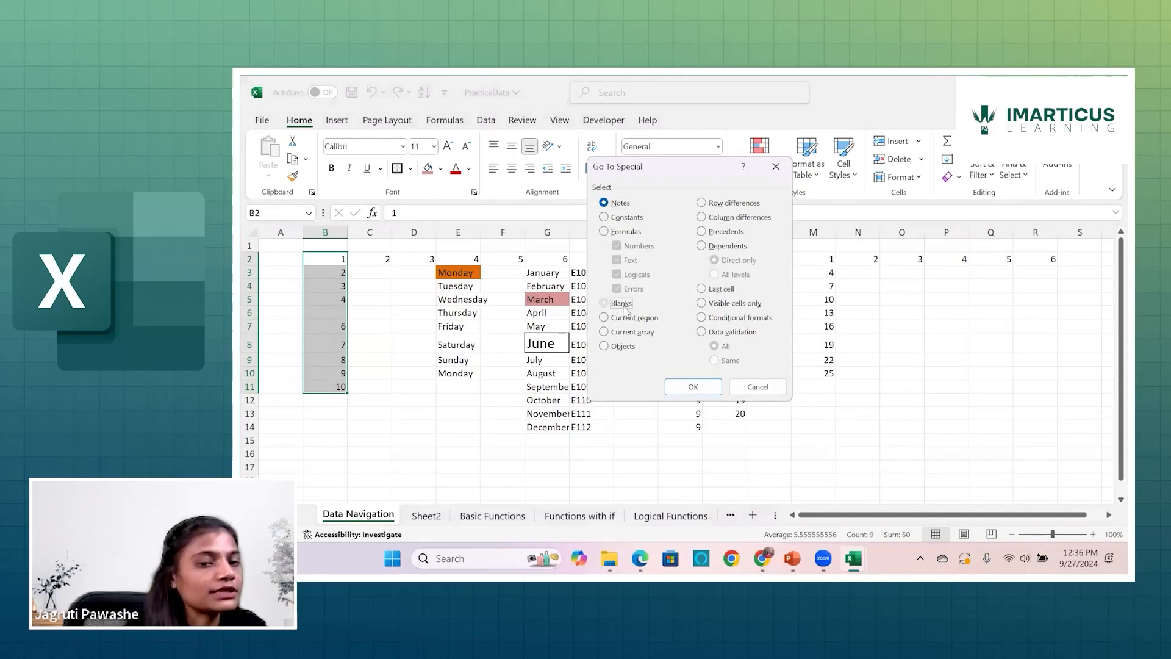
{"action": "left_click", "coordinate": [695, 386]}
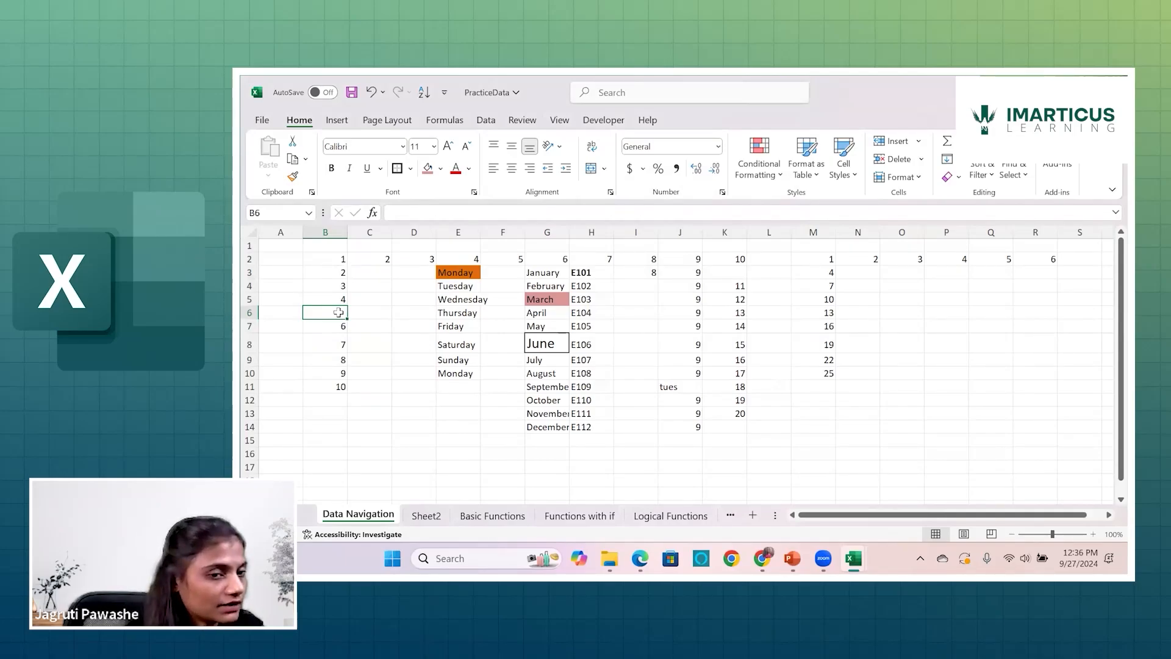
{"action": "left_click", "coordinate": [385, 335]}
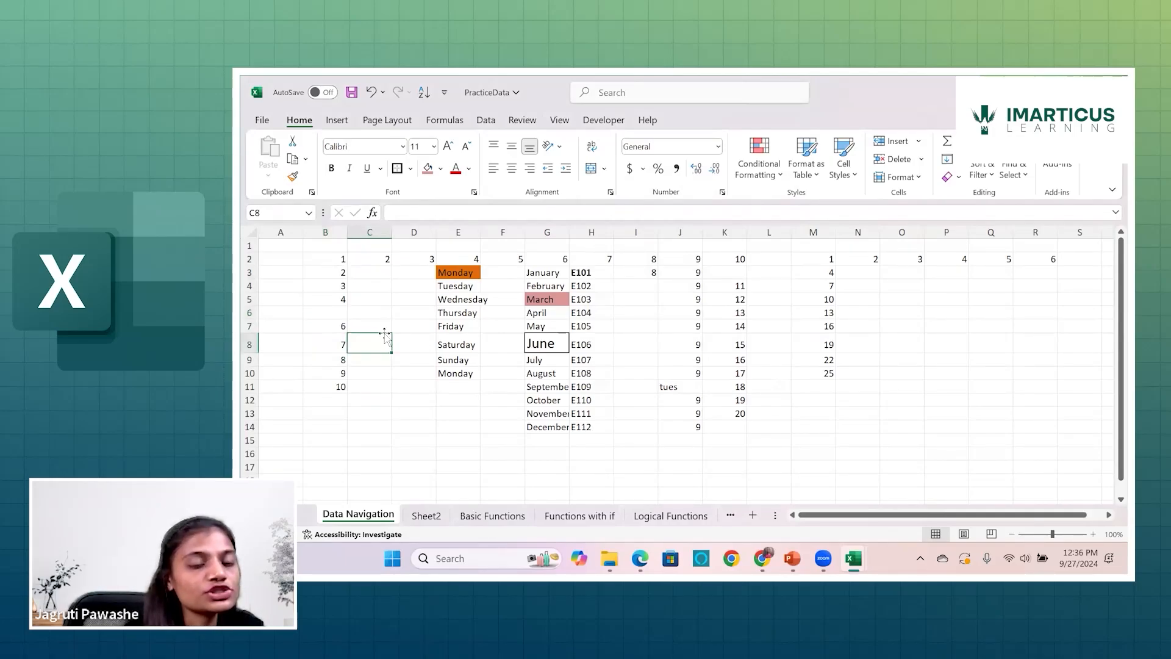
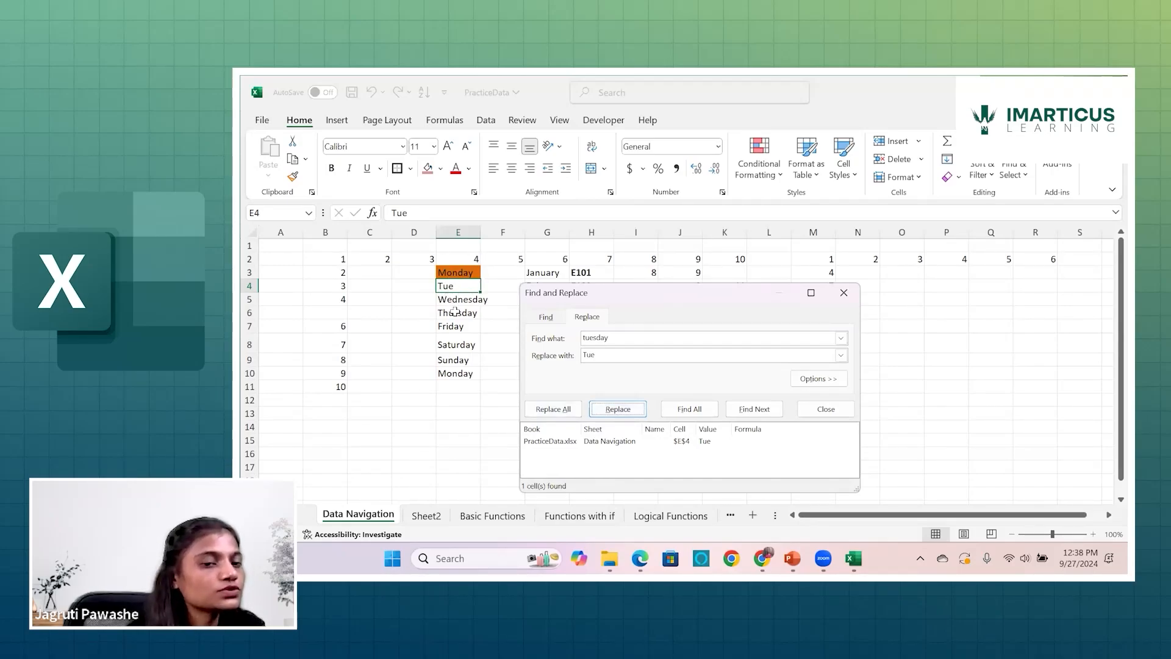
Close the Find and Replace dialog and apply italic formatting to the empty cell E16
{"action": "left_click", "coordinate": [474, 456]}
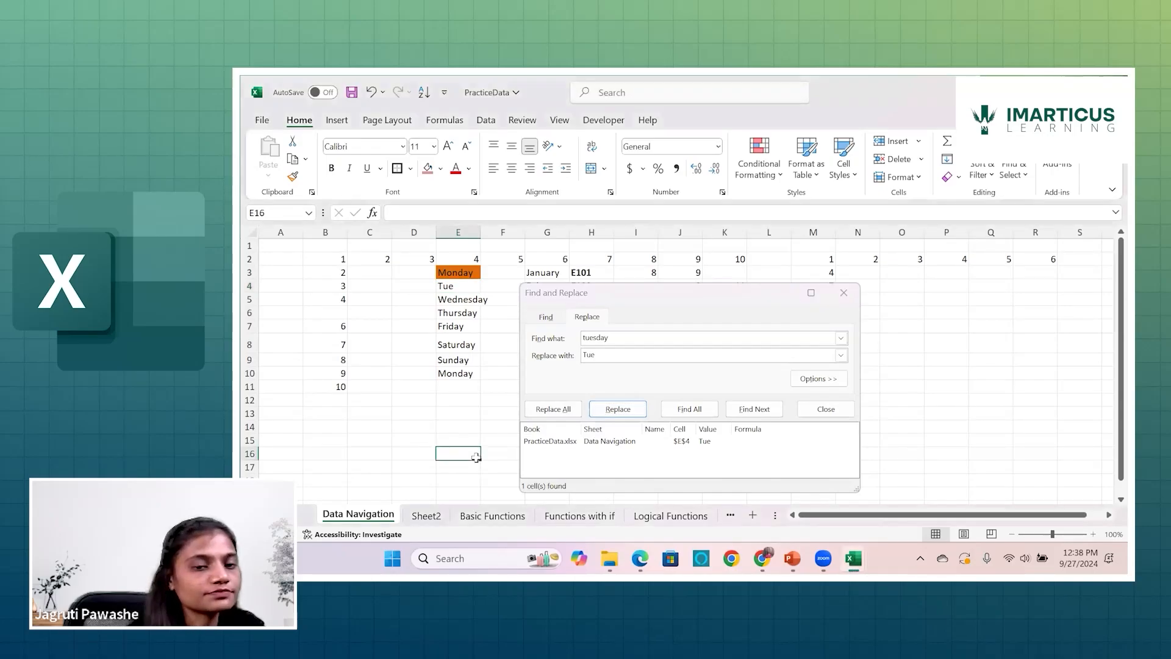
{"action": "left_click", "coordinate": [843, 294]}
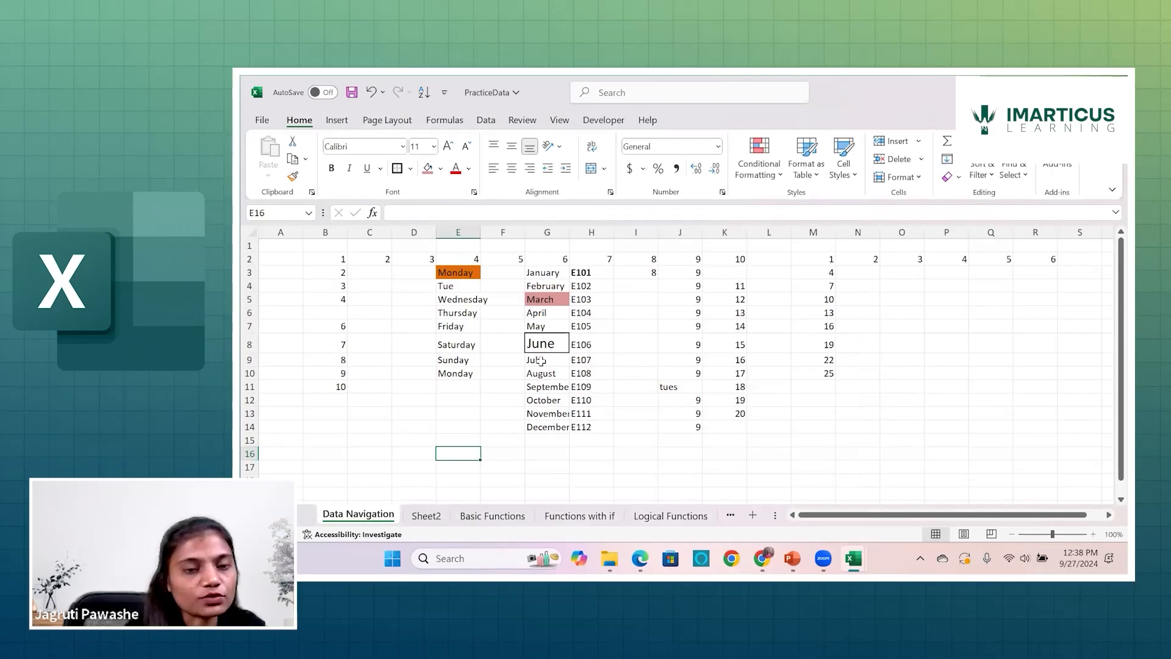
{"action": "key", "text": "ctrl+i"}
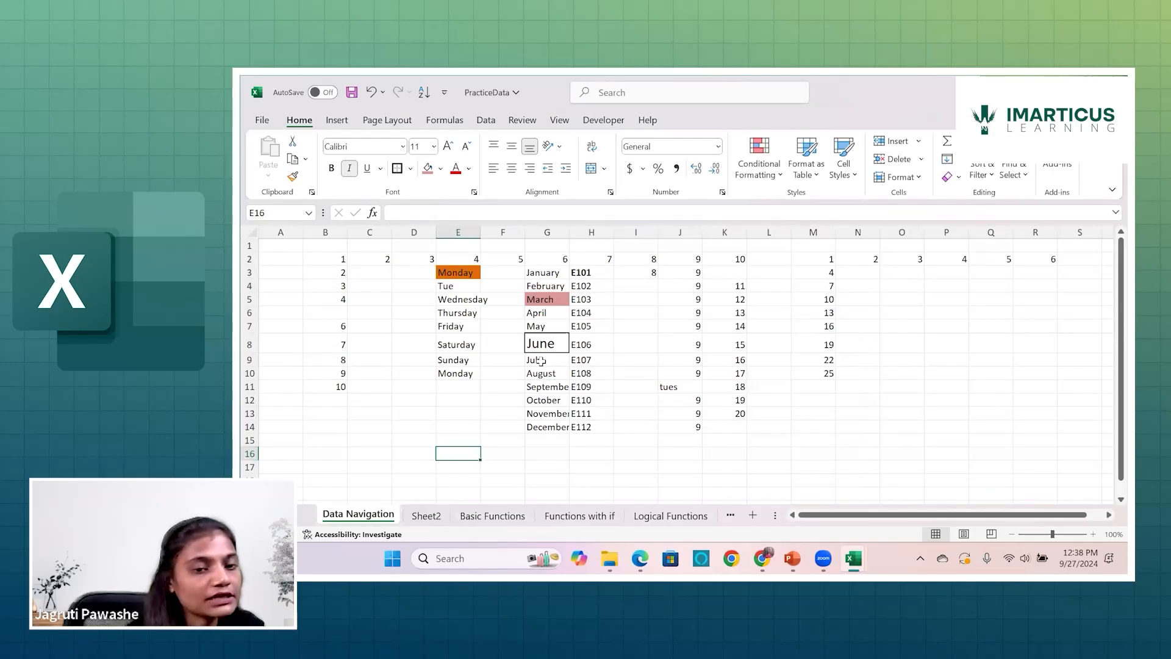
Italicize August in G10, September in G11 and E104 in H6
{"action": "left_click", "coordinate": [553, 368]}
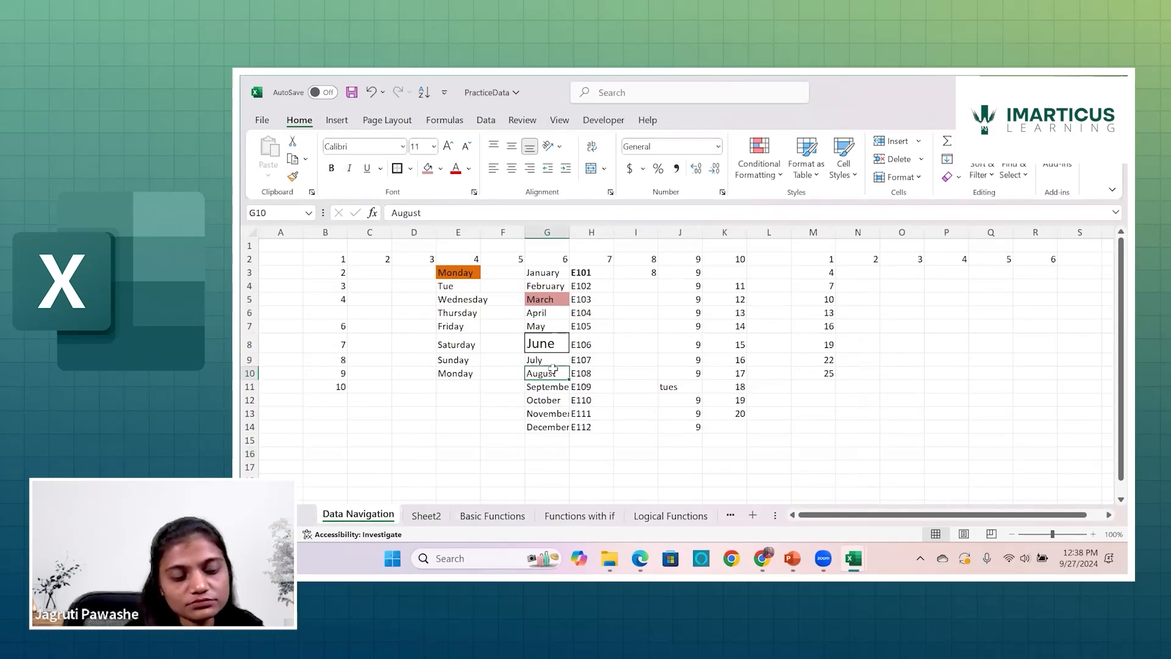
{"action": "key", "text": "ctrl+i"}
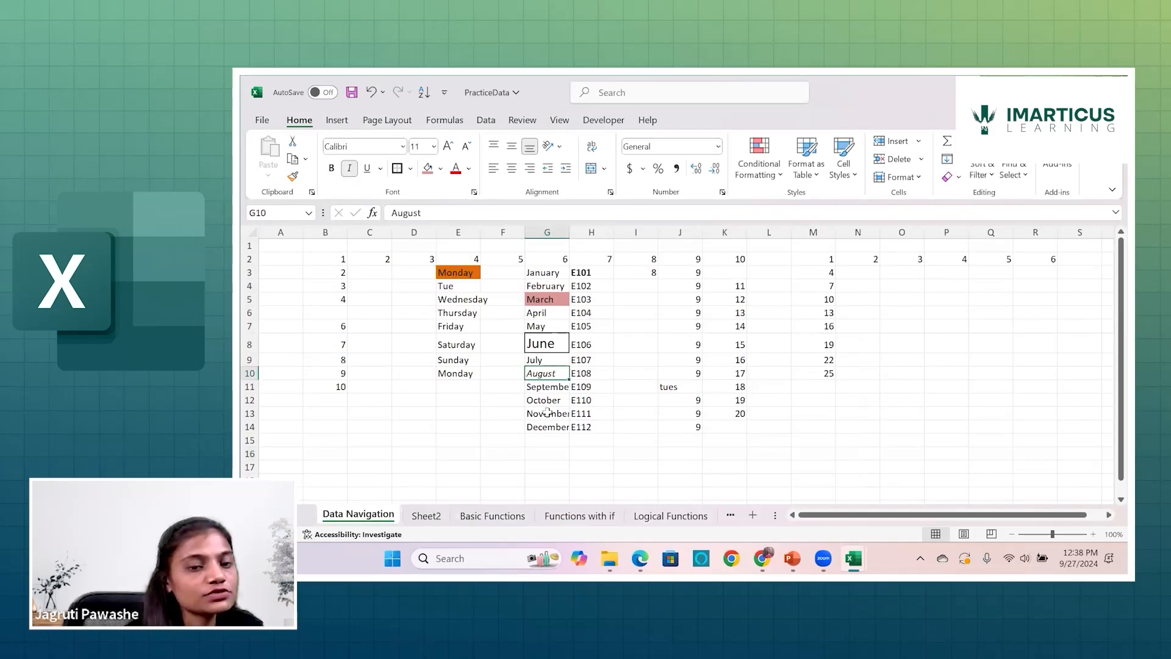
{"action": "left_click", "coordinate": [590, 400]}
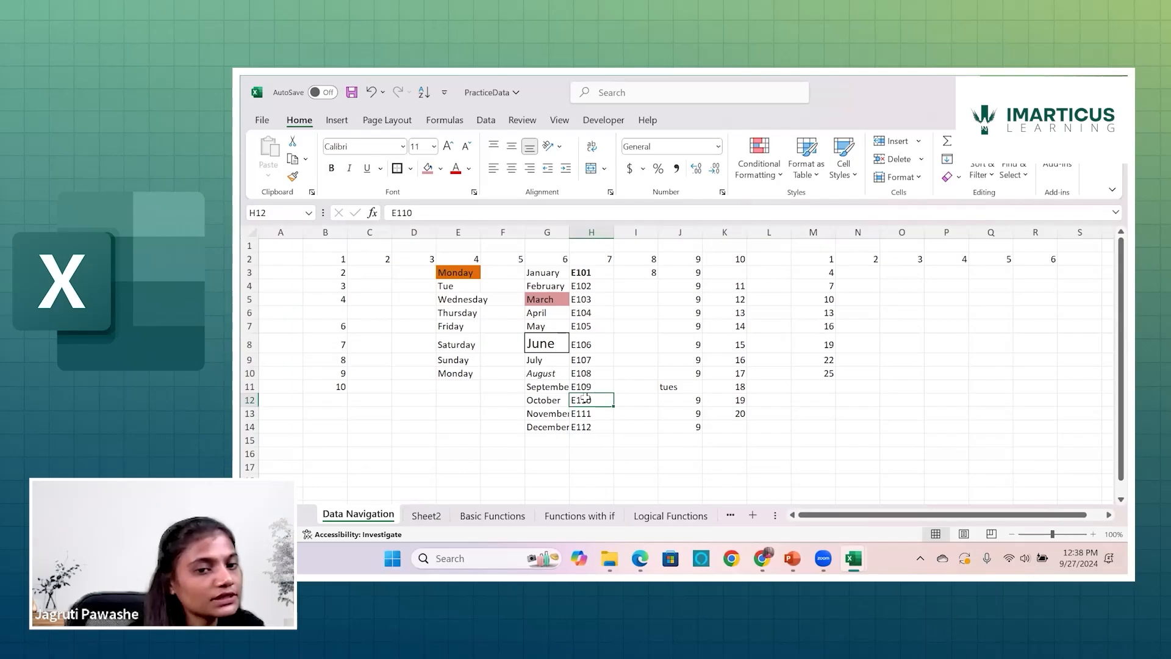
{"action": "left_click", "coordinate": [549, 386]}
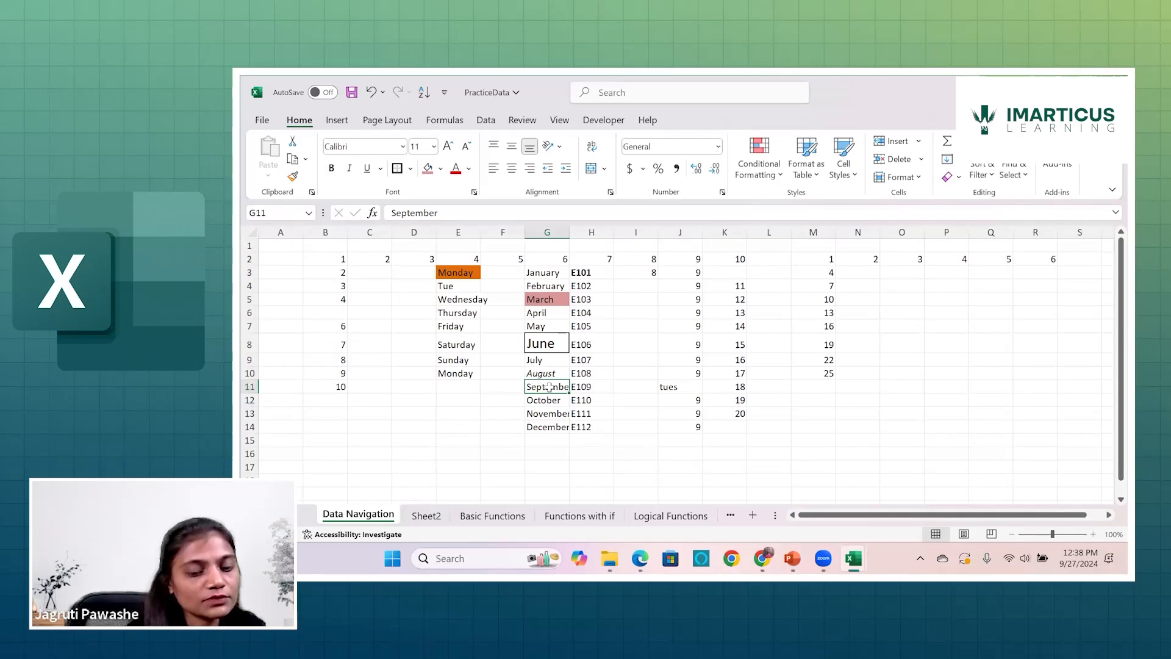
{"action": "key", "text": "ctrl+i"}
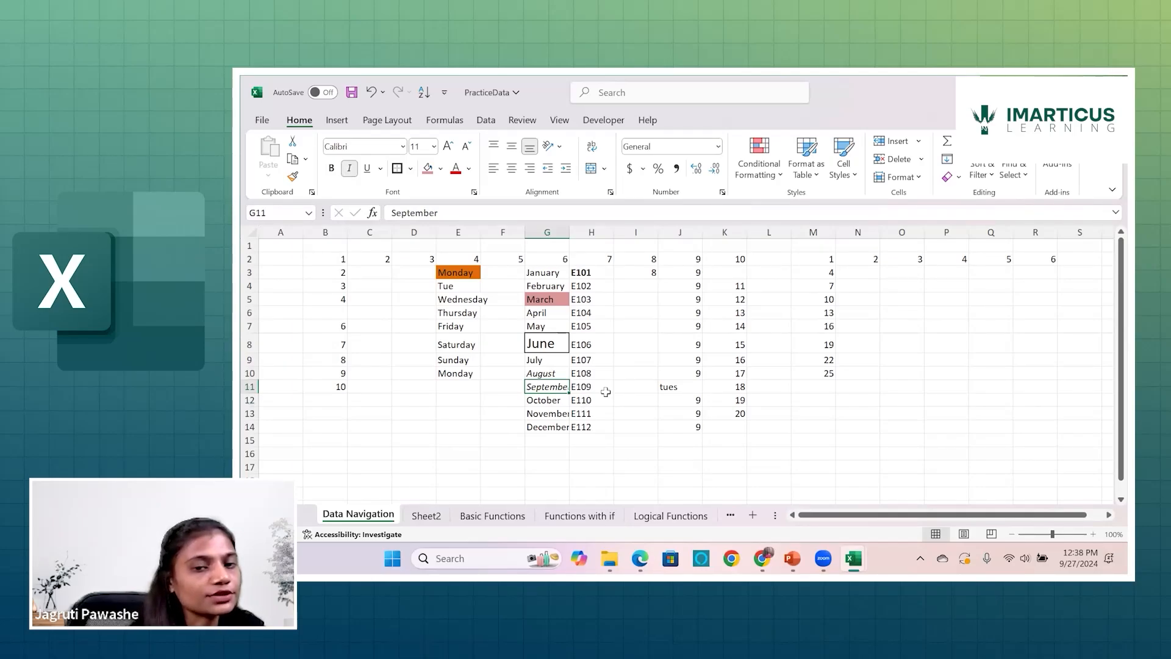
{"action": "left_click", "coordinate": [583, 313]}
{"action": "key", "text": "ctrl+i"}
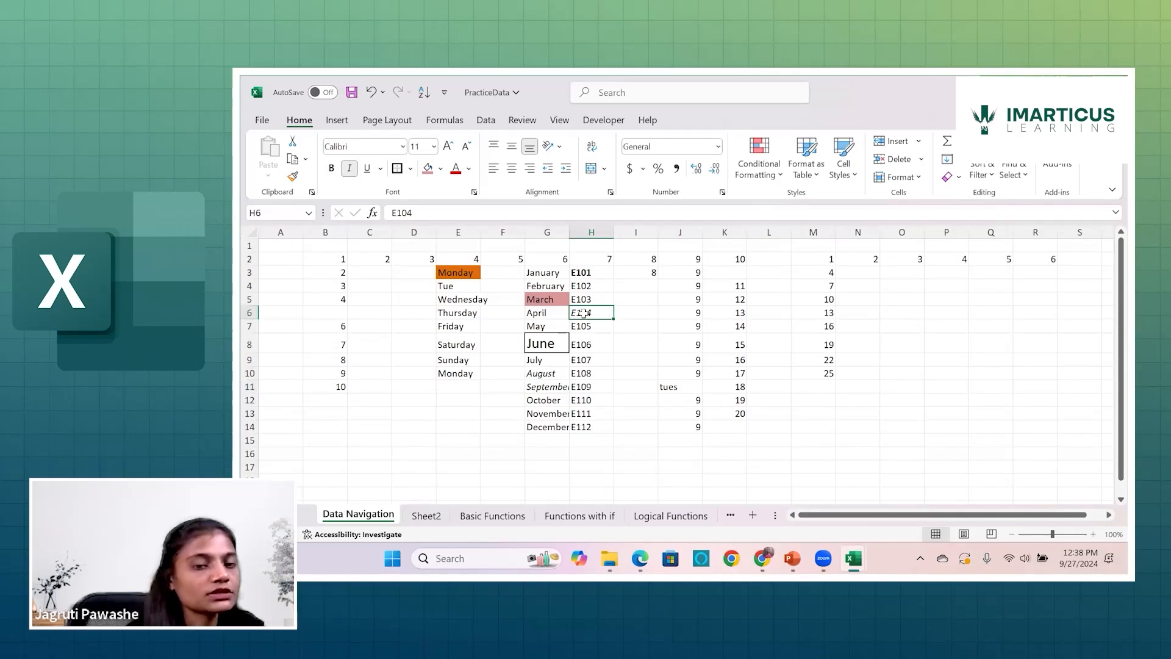
{"action": "left_click", "coordinate": [603, 398]}
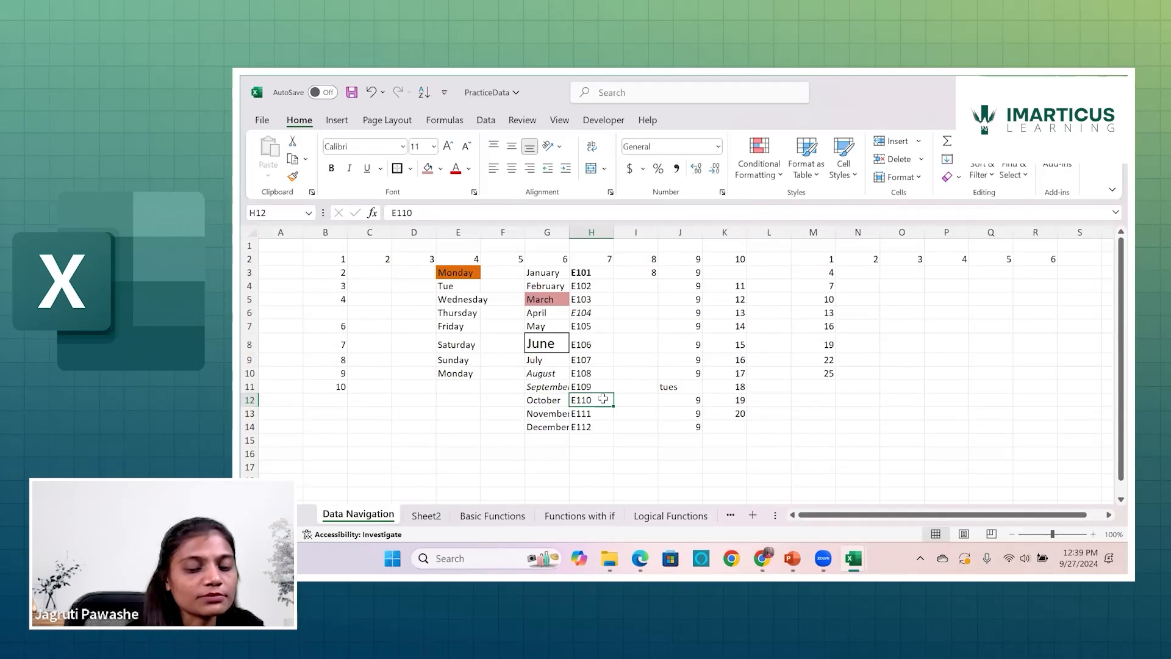
{"action": "key", "text": "ctrl+k"}
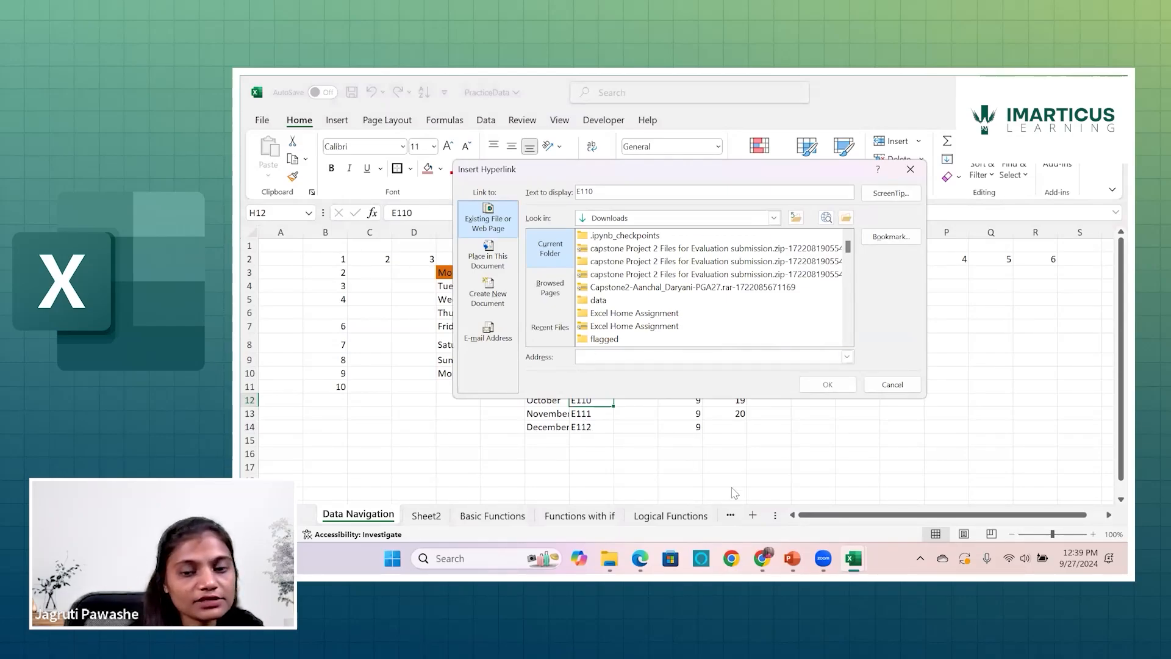
{"action": "mouse_move", "coordinate": [756, 560]}
{"action": "left_click", "coordinate": [761, 491]}
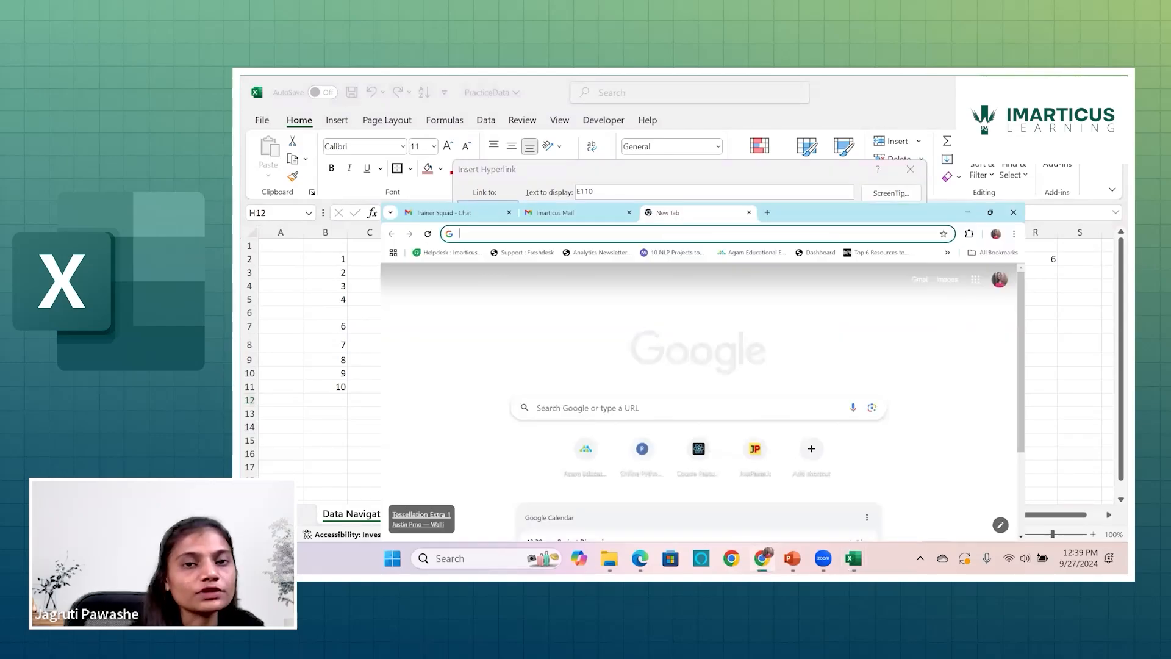
{"action": "left_click", "coordinate": [726, 122]}
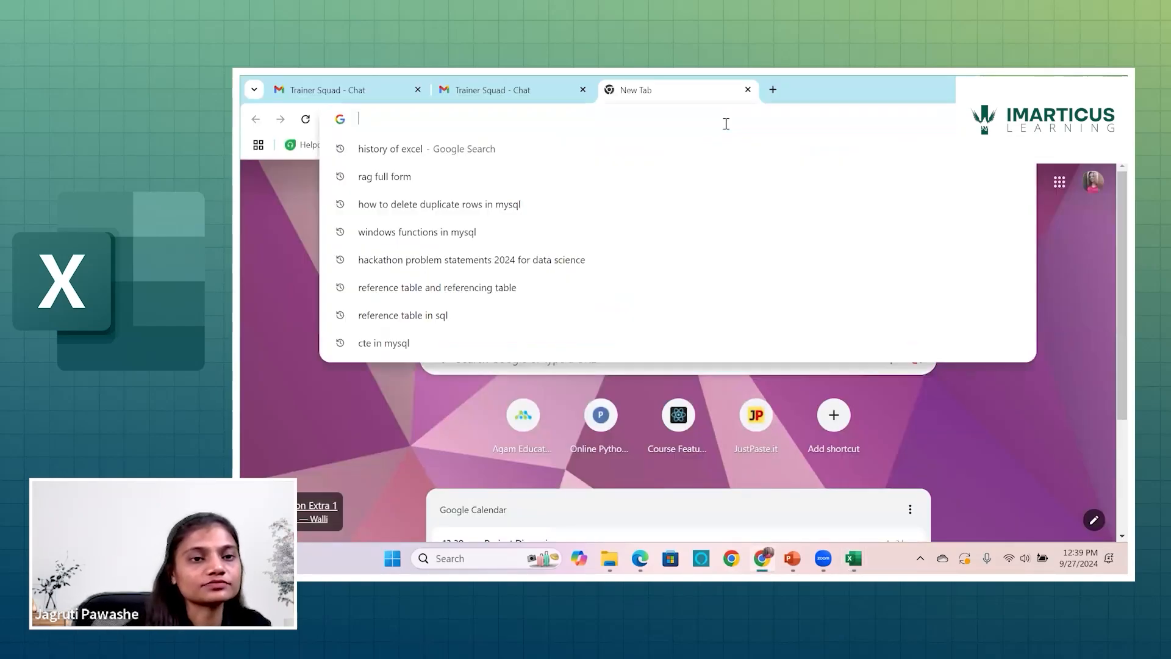
{"action": "type", "text": "www"}
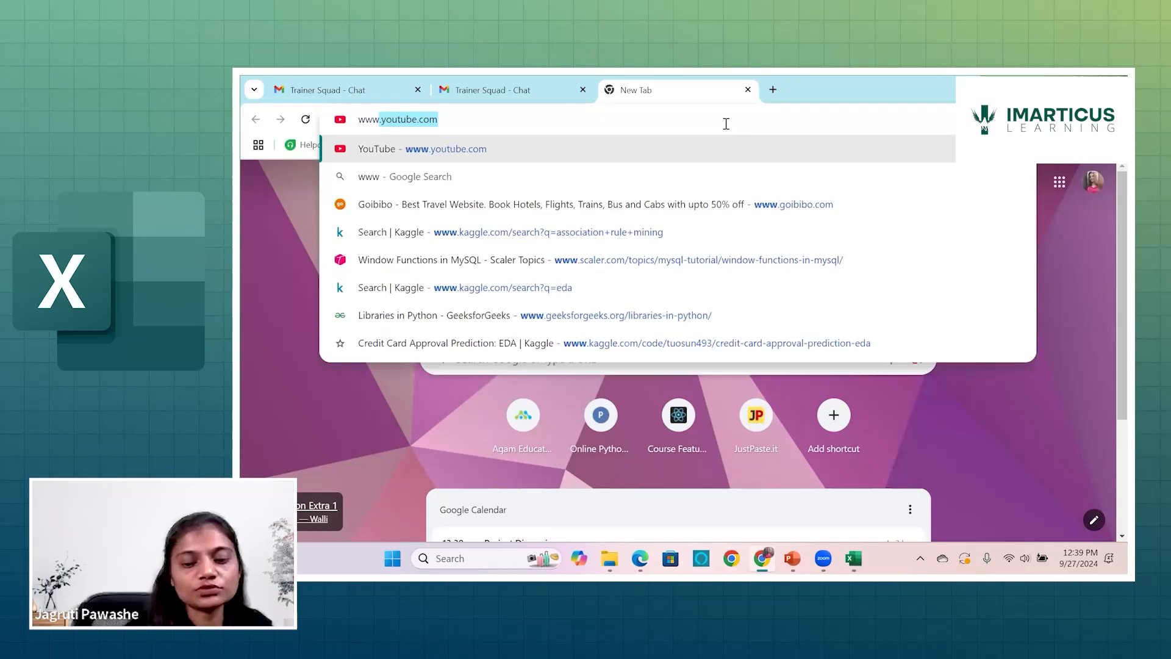
{"action": "type", "text": "."}
{"action": "key", "text": "Right"}
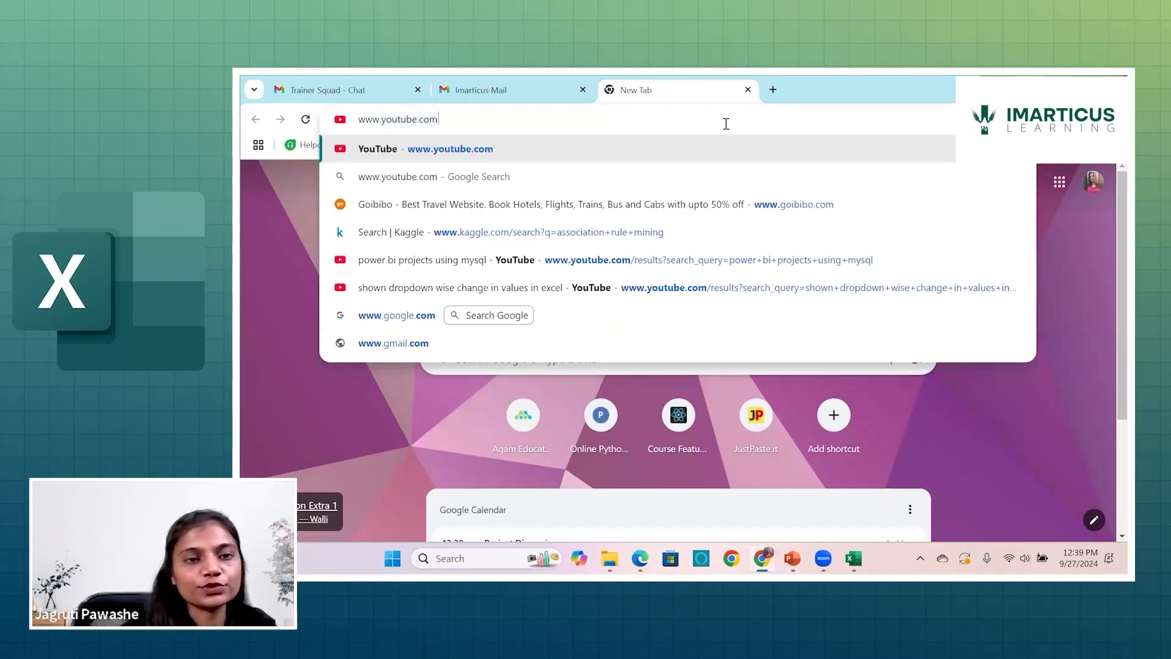
{"action": "key", "text": "Return"}
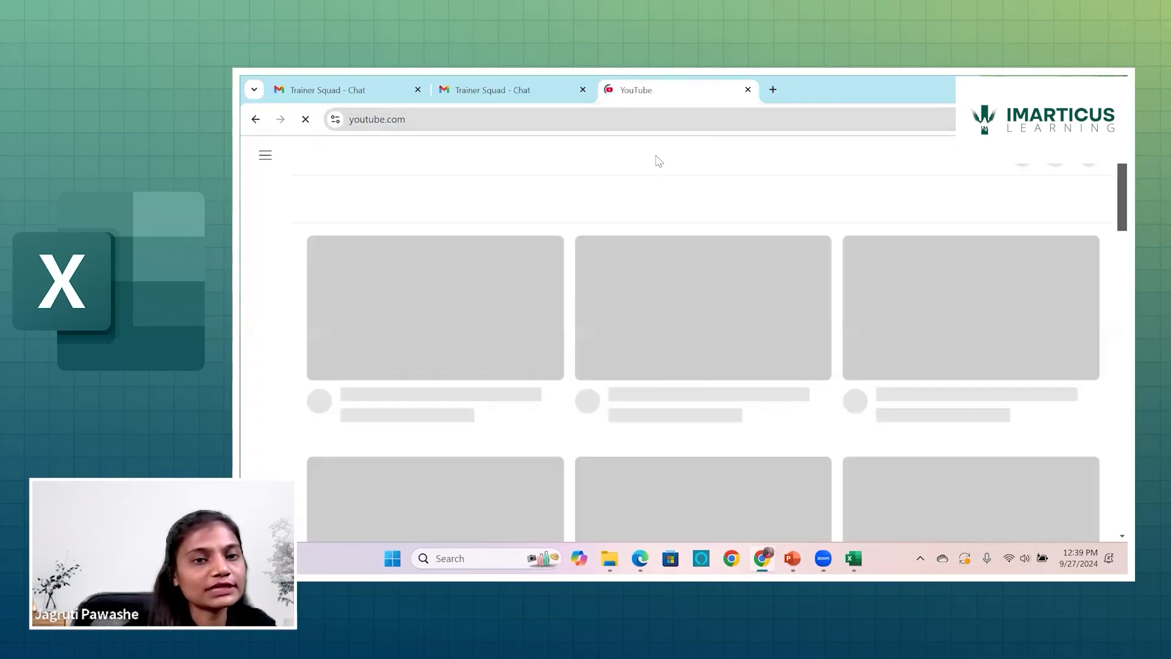
{"action": "left_click", "coordinate": [640, 120]}
{"action": "key", "text": "ctrl+c"}
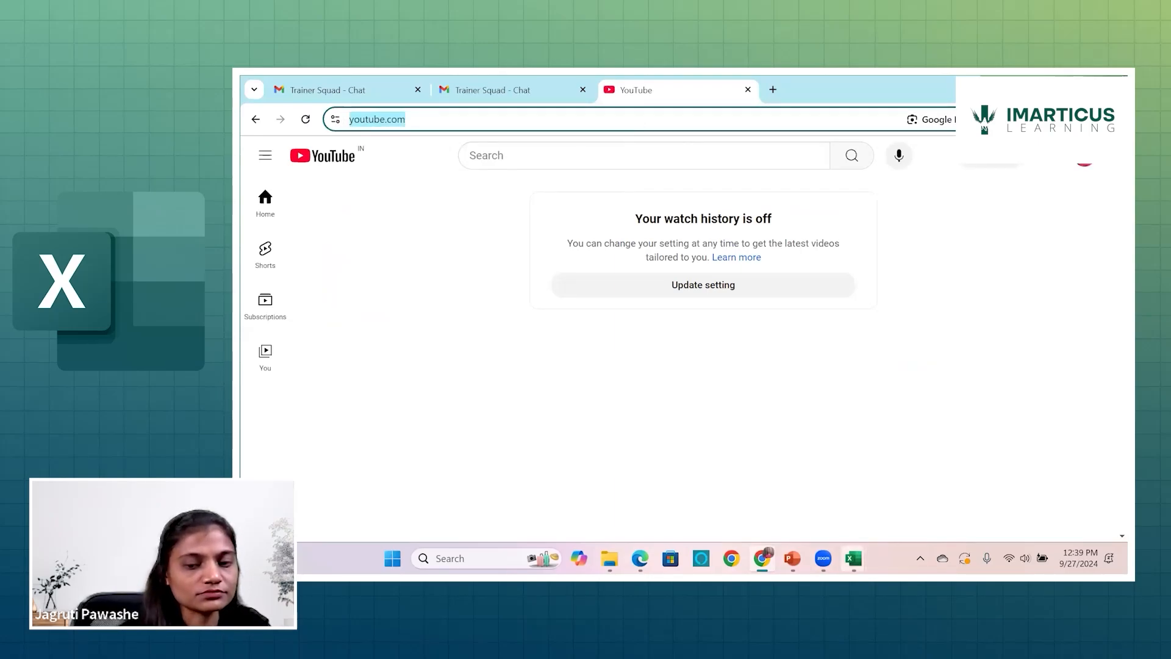
{"action": "mouse_move", "coordinate": [853, 559]}
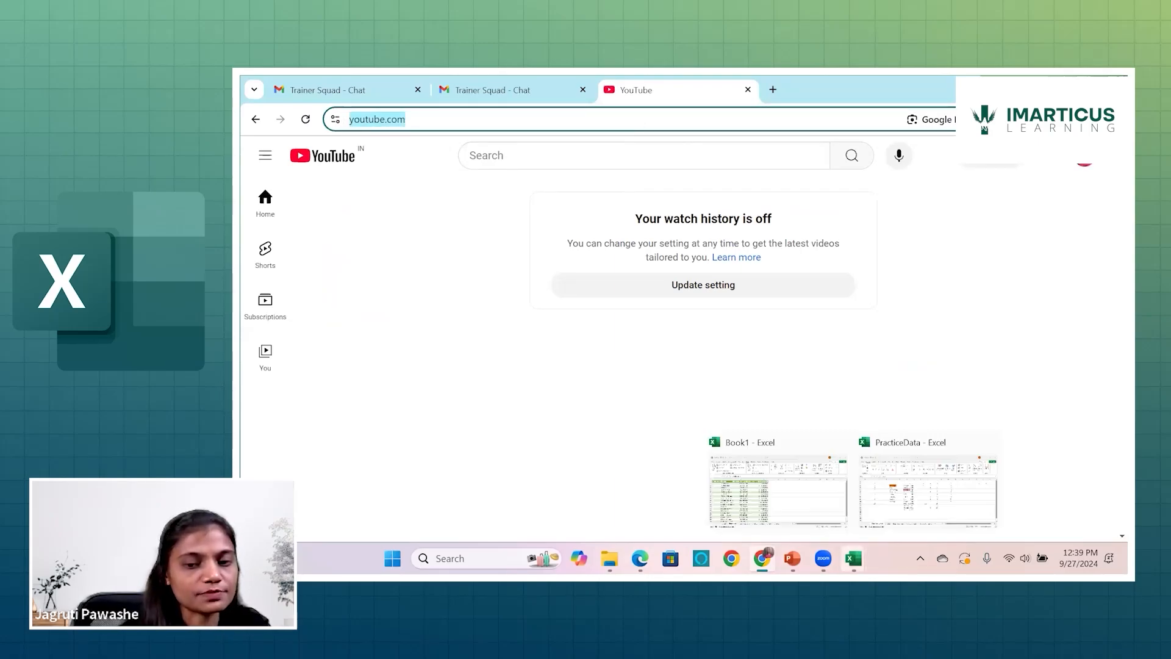
{"action": "left_click", "coordinate": [886, 520]}
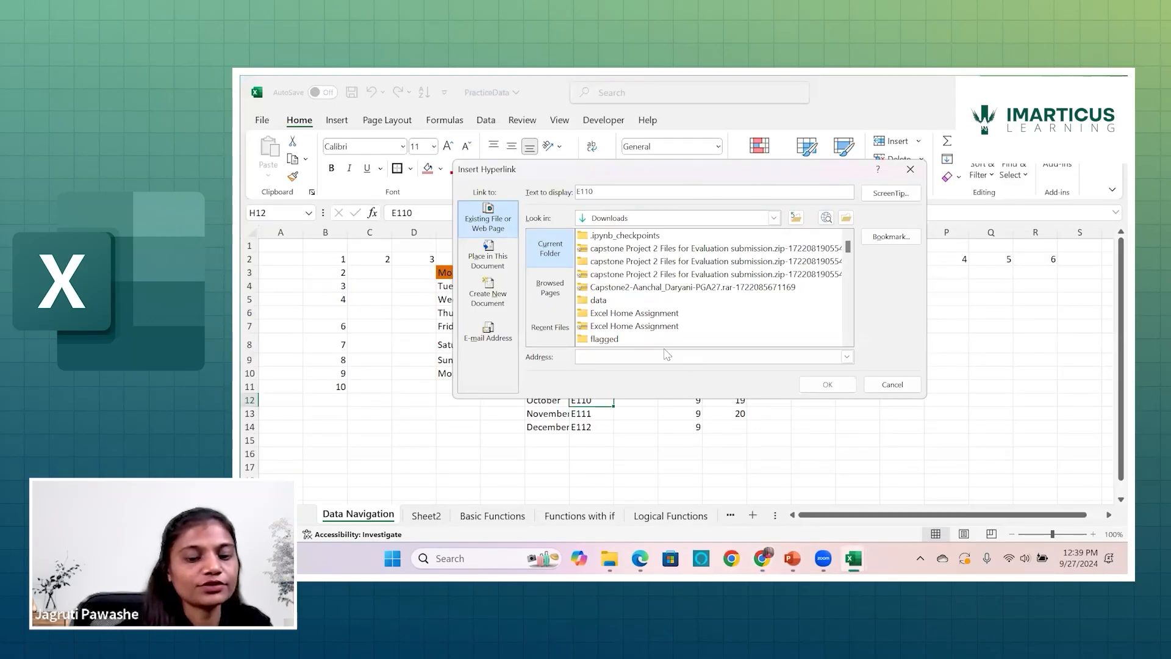
{"action": "key", "text": "ctrl+v"}
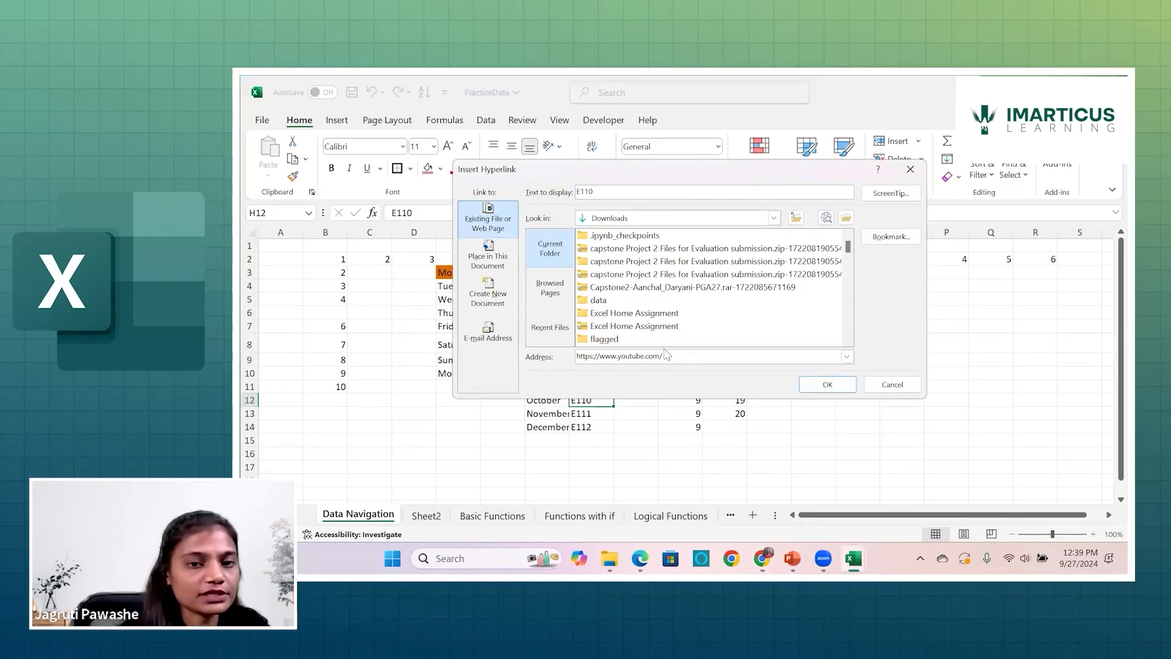
{"action": "left_click", "coordinate": [818, 391]}
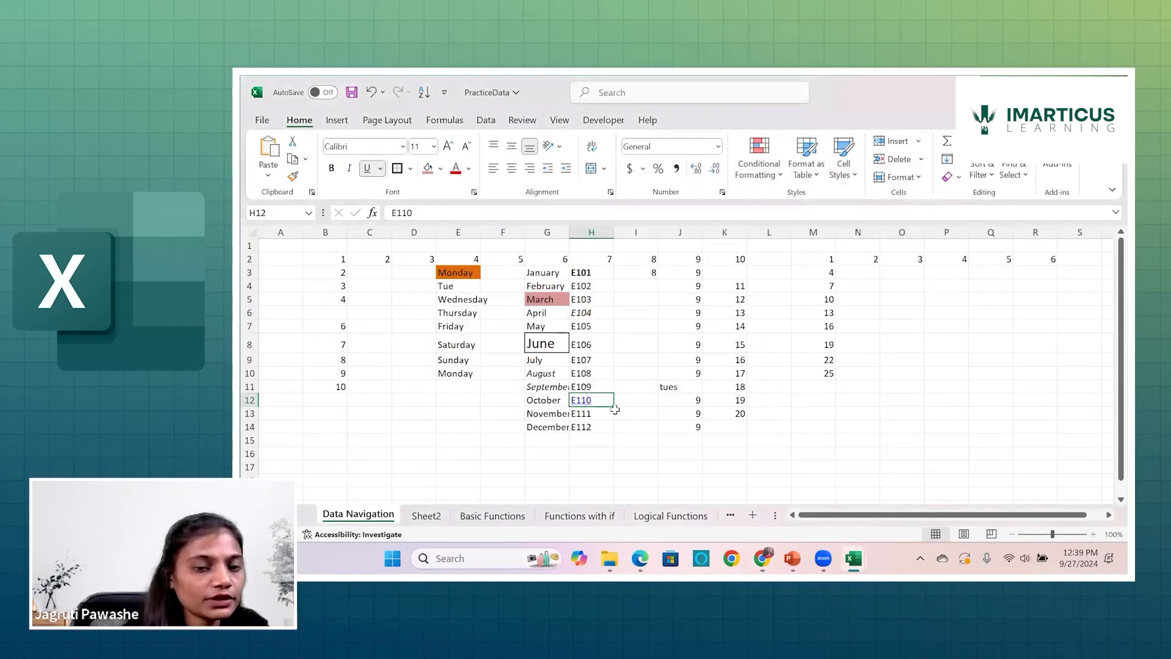
Follow the hyperlink in H12 to test it, and return to cell H10 in the PracticeData workbook in Excel
{"action": "left_click", "coordinate": [579, 406]}
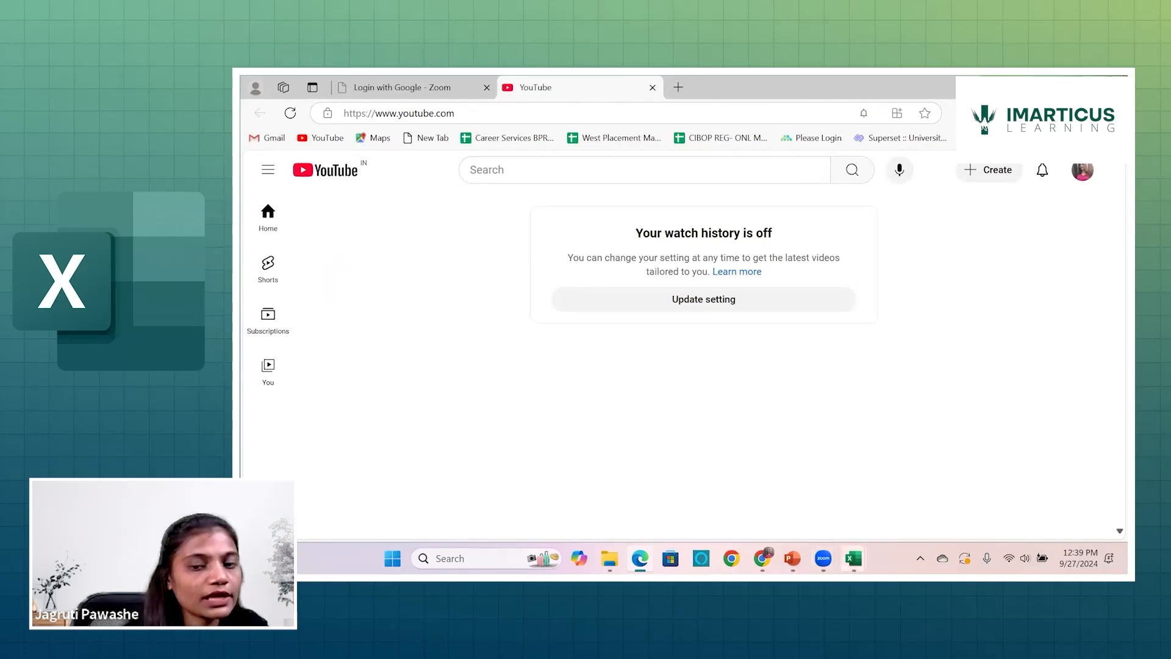
{"action": "mouse_move", "coordinate": [853, 558]}
{"action": "left_click", "coordinate": [898, 494]}
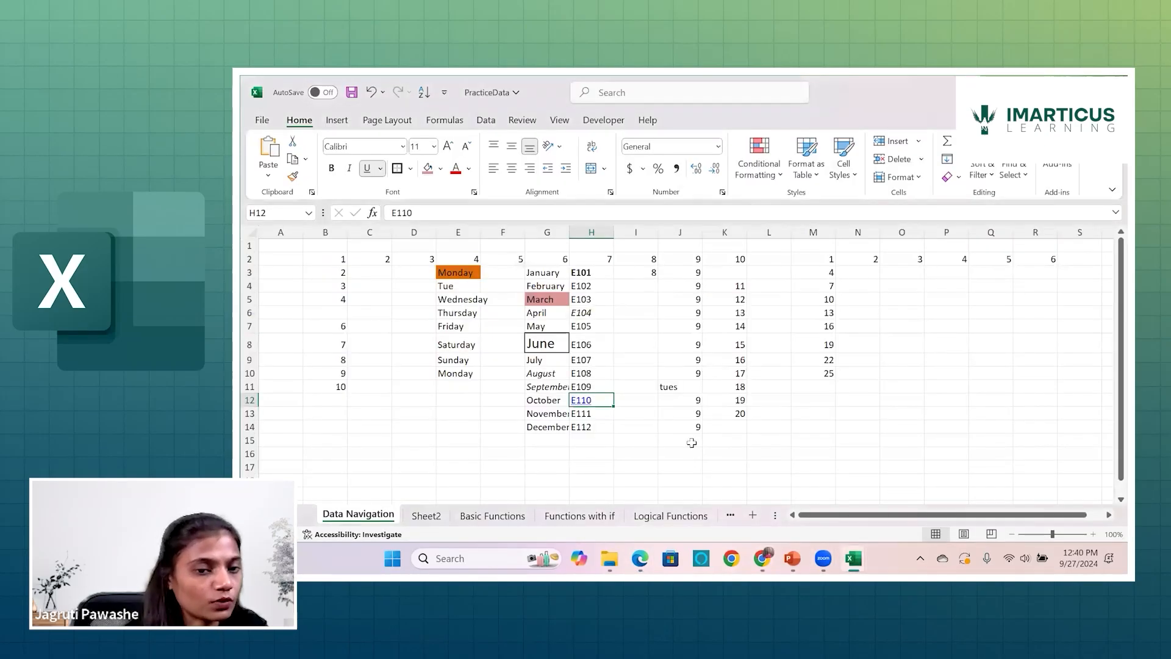
{"action": "left_click", "coordinate": [597, 371]}
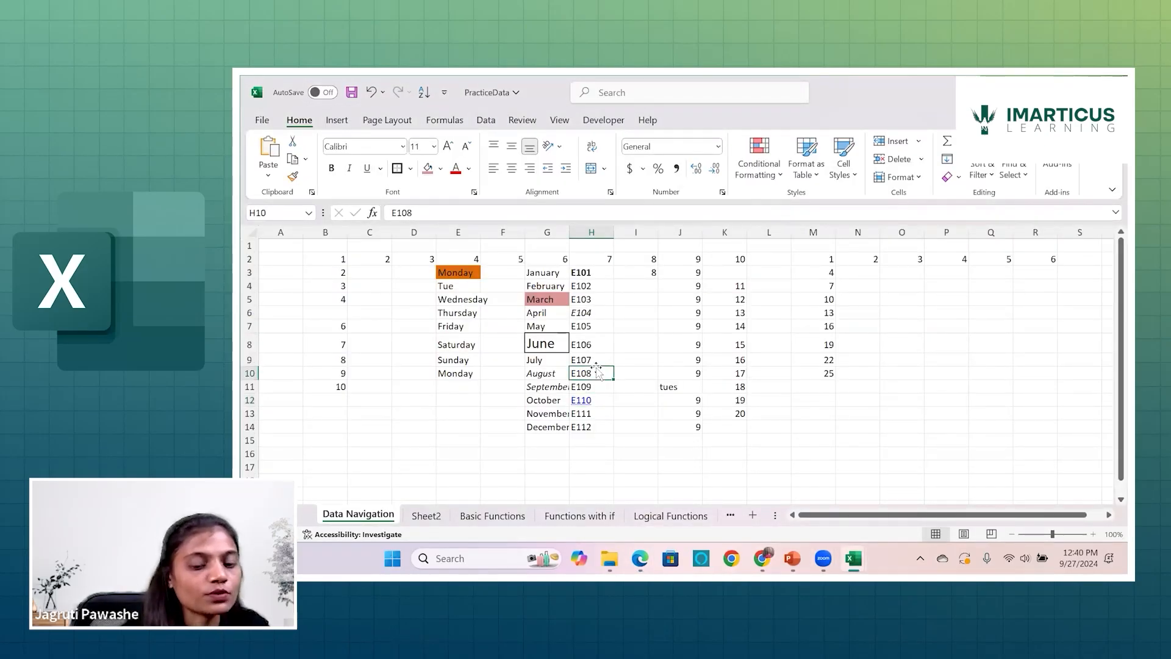
Open the Insert Hyperlink settings for cell H10 and close them without adding a link
{"action": "key", "text": "ctrl+k"}
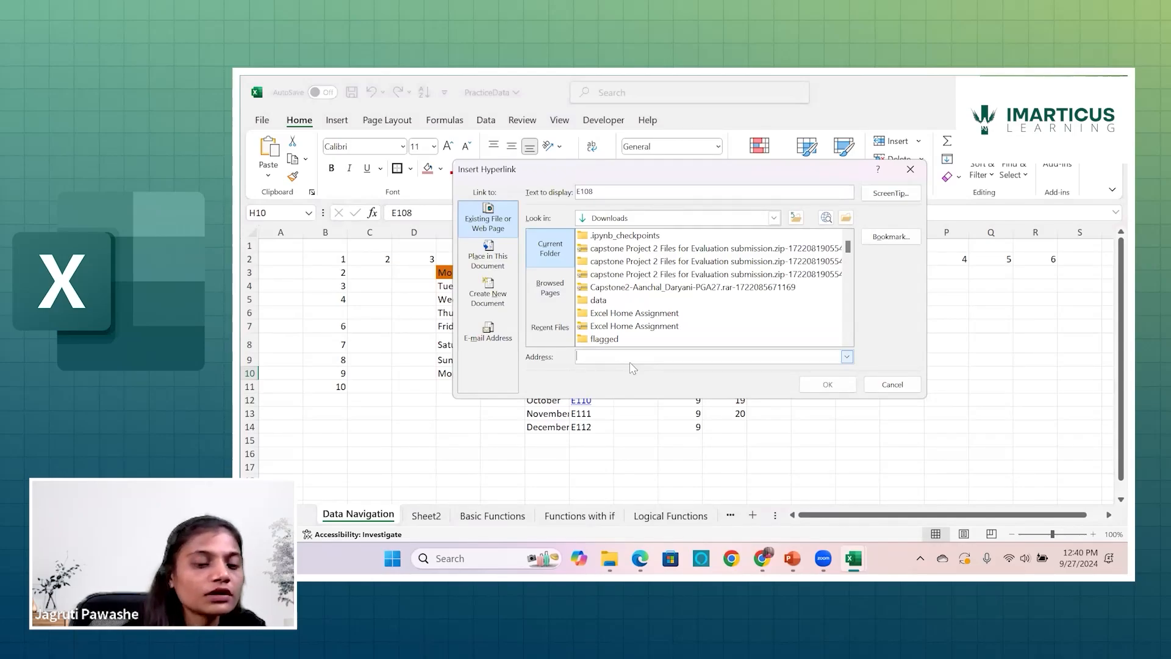
{"action": "left_click", "coordinate": [911, 170]}
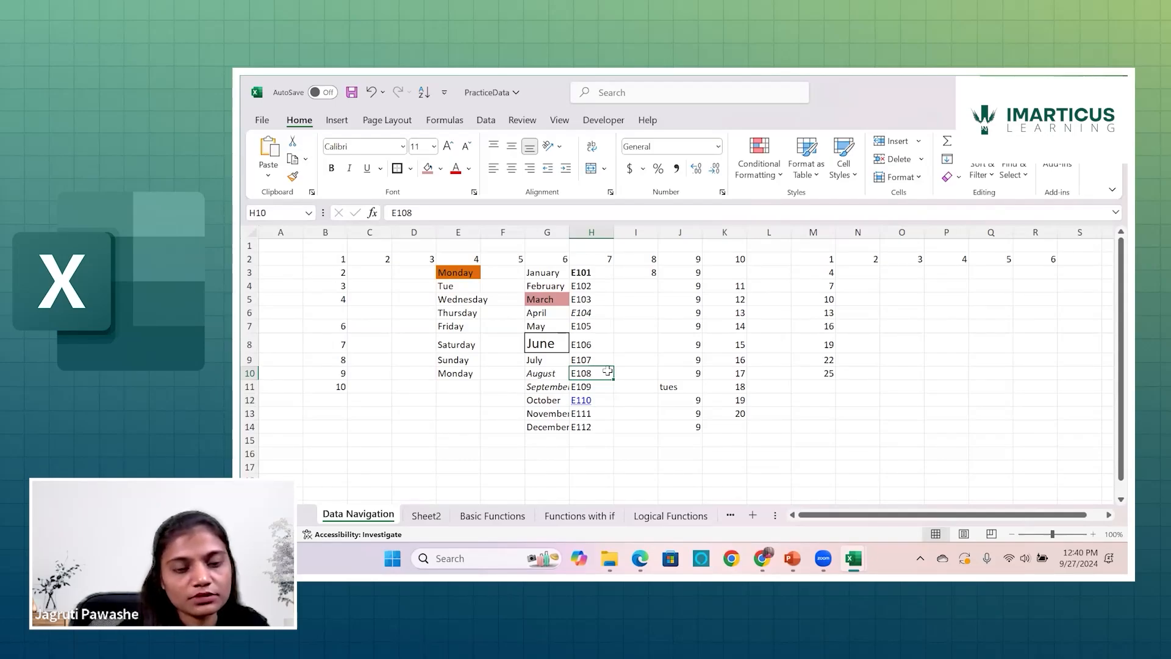
Convert the range B2:K14 into a table, with the option that the table has headers turned off
{"action": "key", "text": "ctrl+t"}
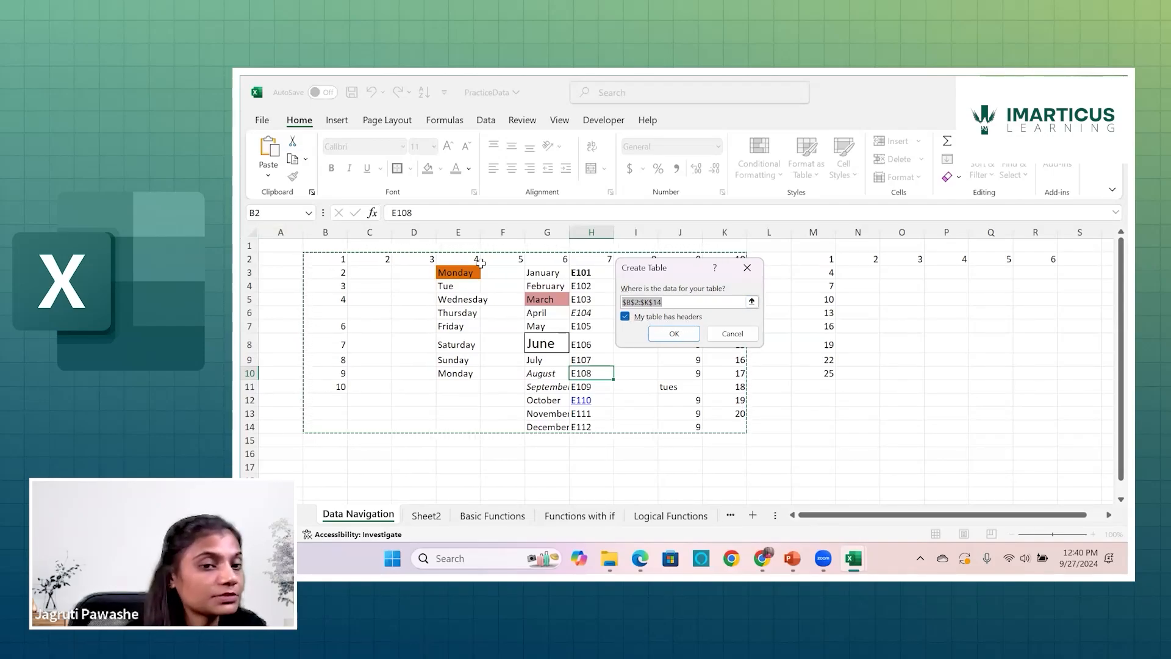
{"action": "left_click", "coordinate": [625, 316]}
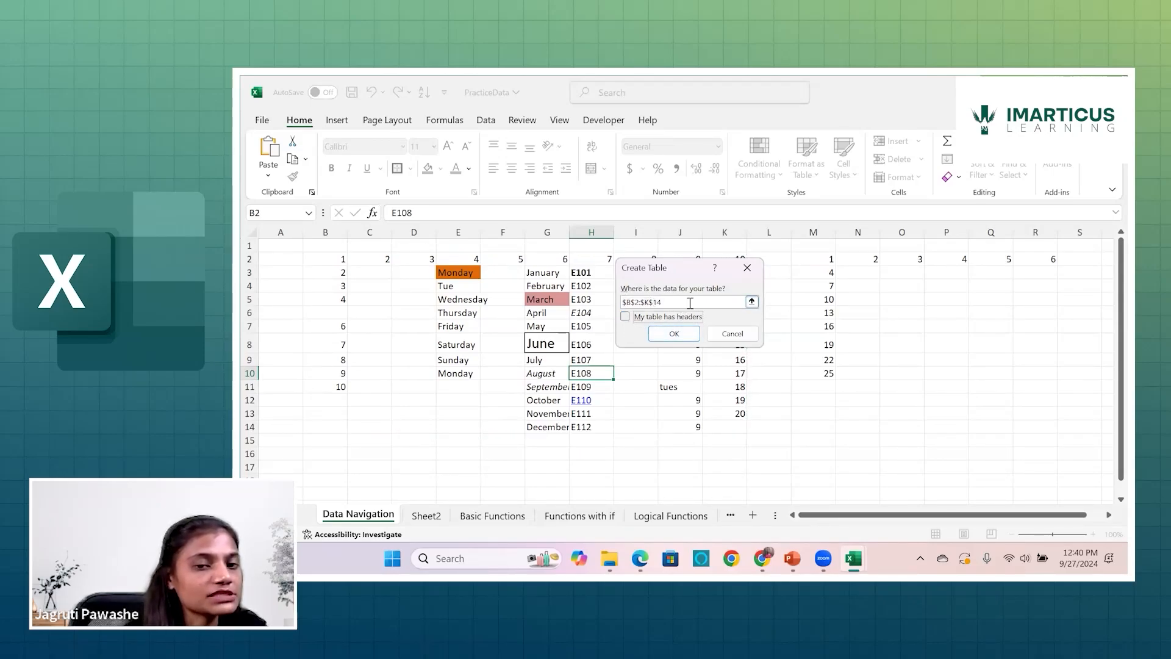
{"action": "left_click", "coordinate": [674, 334]}
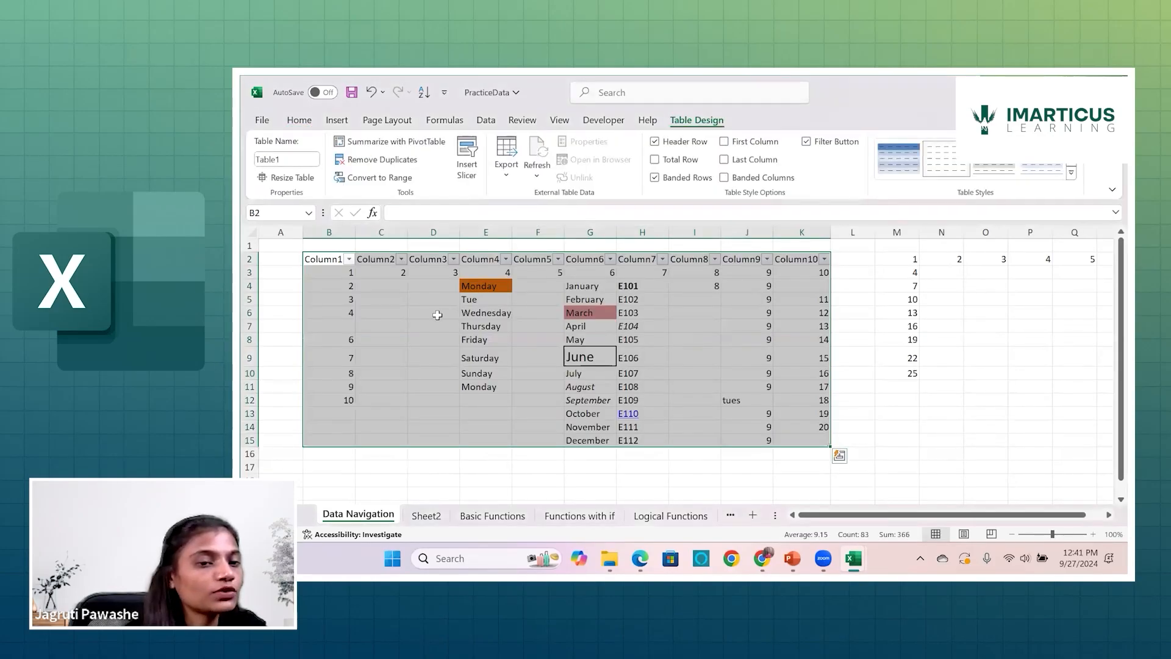
Go through the table's header cells from Column1 to Column6
{"action": "left_click", "coordinate": [335, 259]}
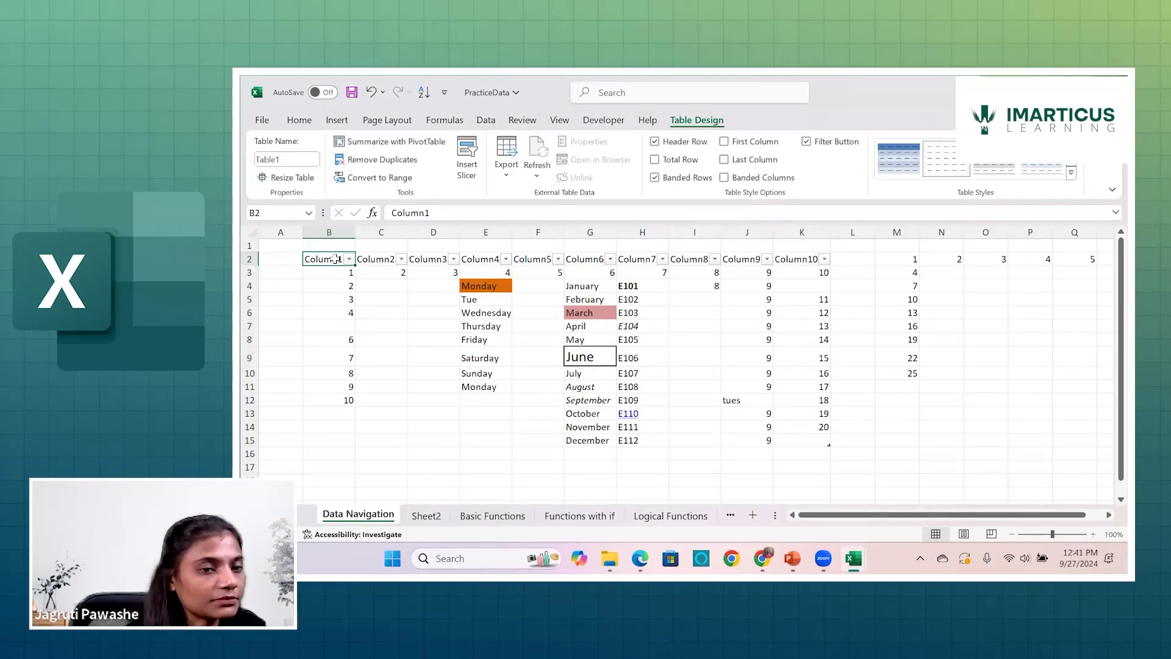
{"action": "key", "text": "Right"}
{"action": "key", "text": "Right"}
{"action": "key", "text": "Right"}
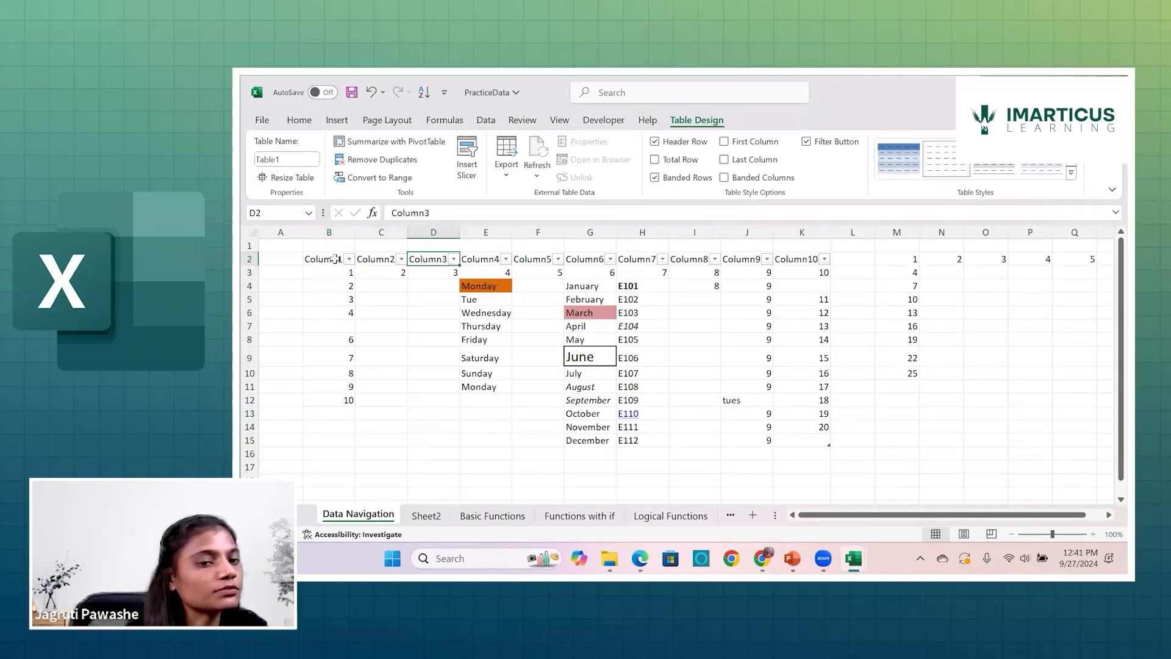
{"action": "key", "text": "Right"}
{"action": "key", "text": "Right"}
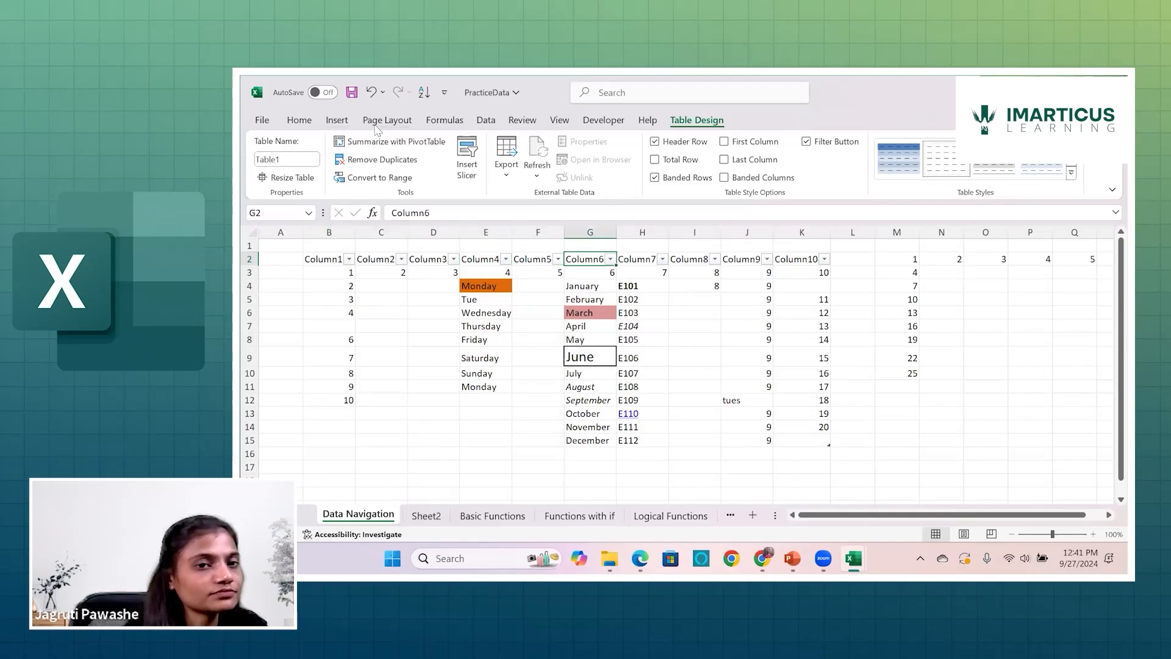
Compare the available options with cells outside and inside the table selected, and show the Table Design options
{"action": "left_click", "coordinate": [470, 473]}
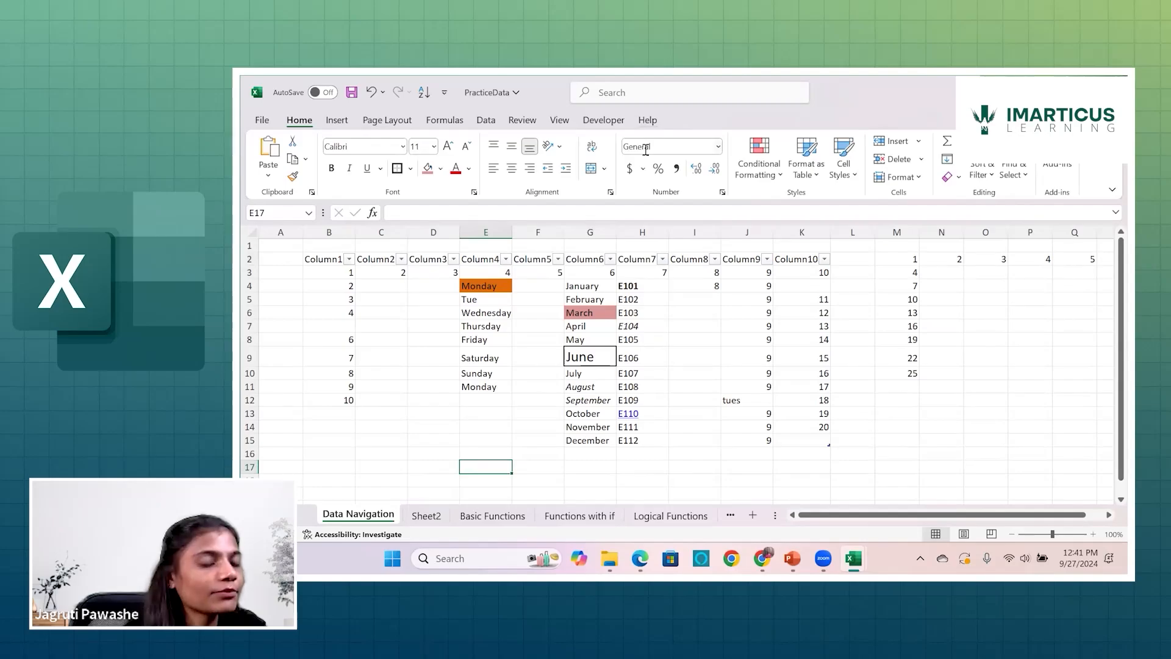
{"action": "left_click", "coordinate": [536, 354]}
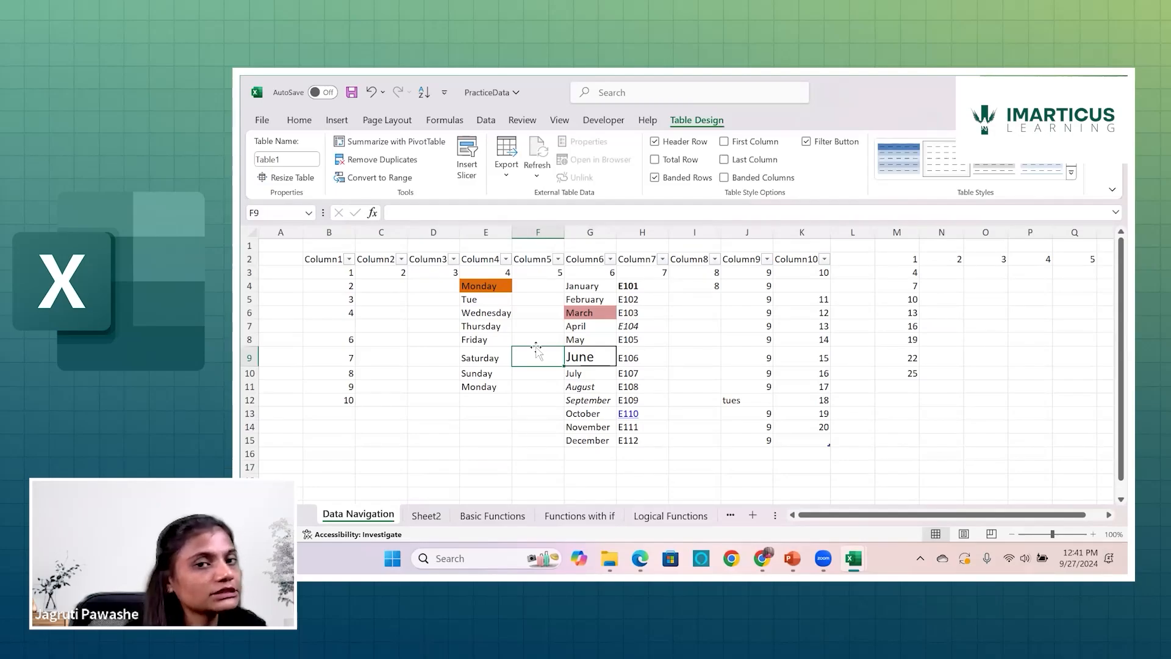
{"action": "left_click", "coordinate": [675, 482]}
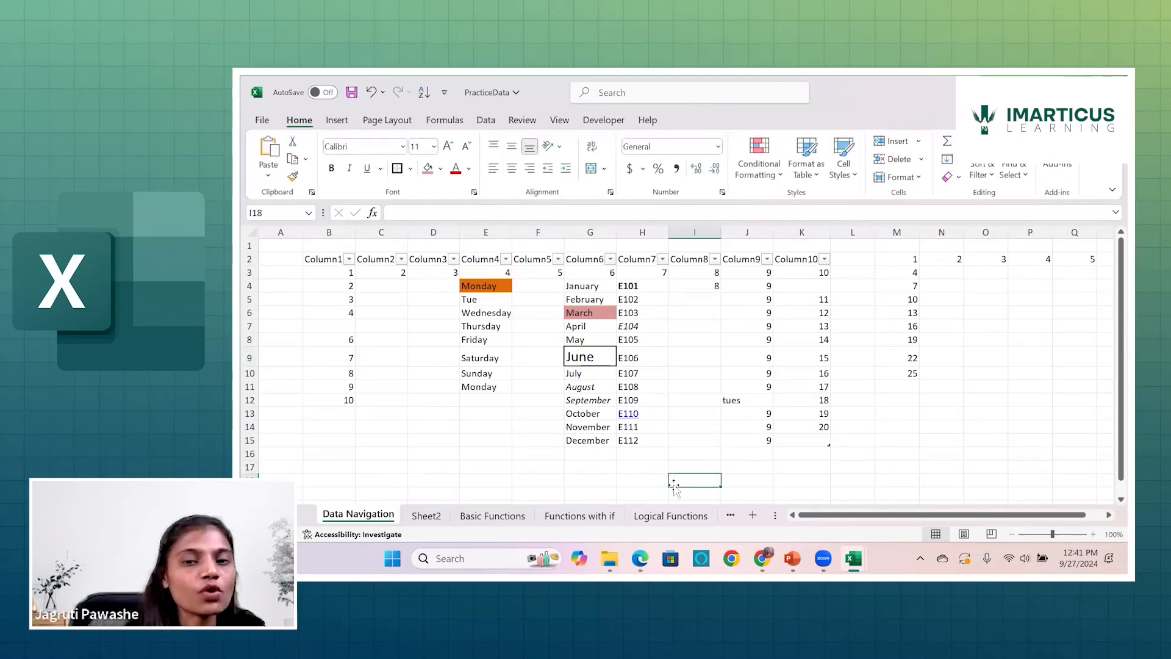
{"action": "left_click", "coordinate": [495, 352]}
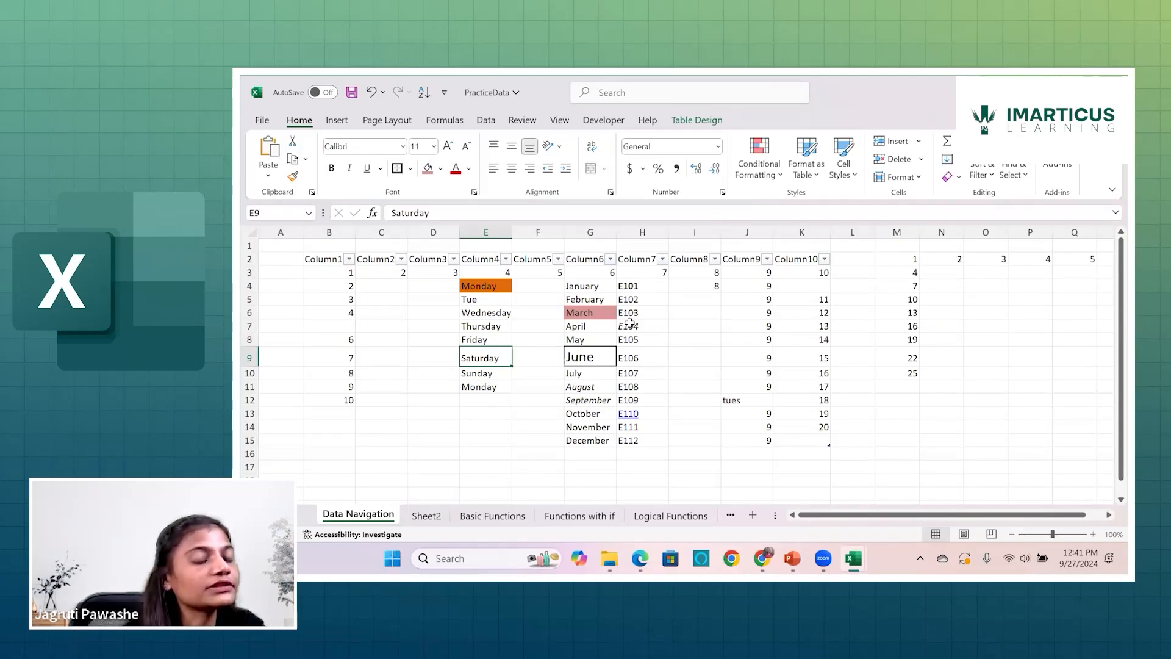
{"action": "left_click", "coordinate": [711, 477]}
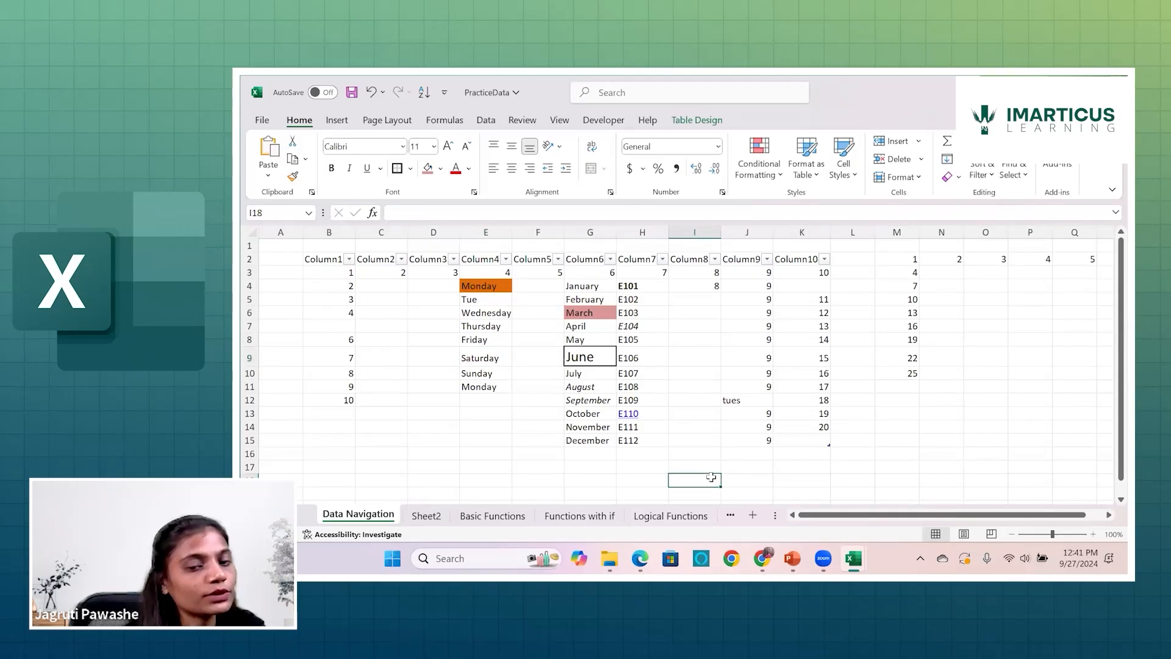
{"action": "left_click", "coordinate": [529, 339]}
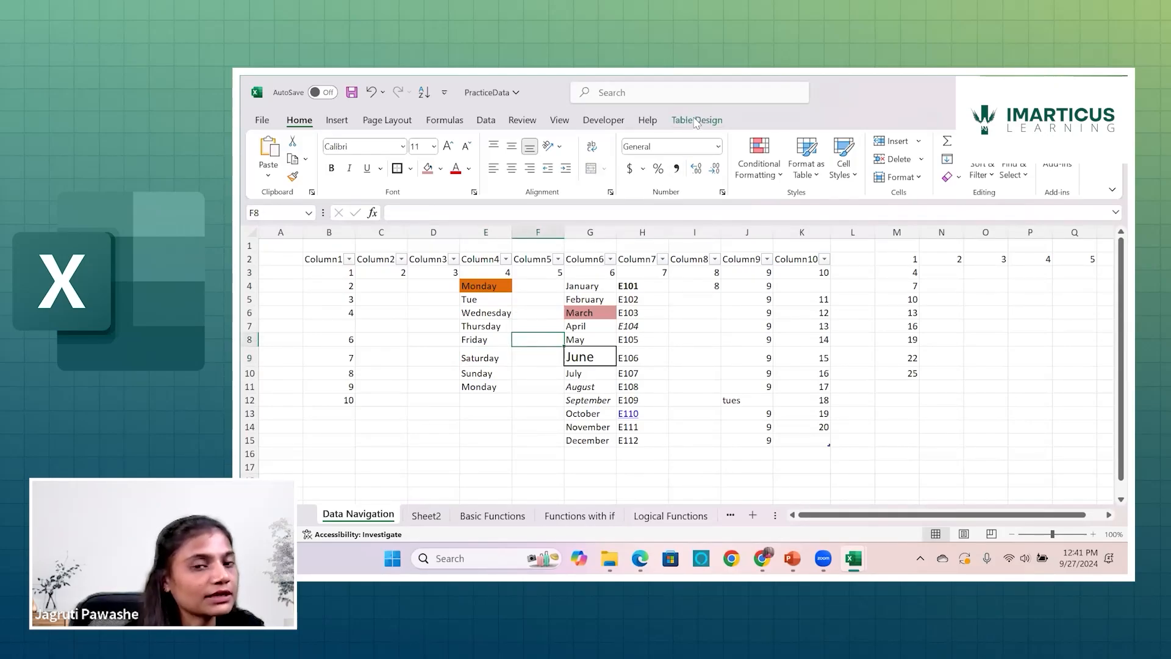
{"action": "left_click", "coordinate": [696, 120]}
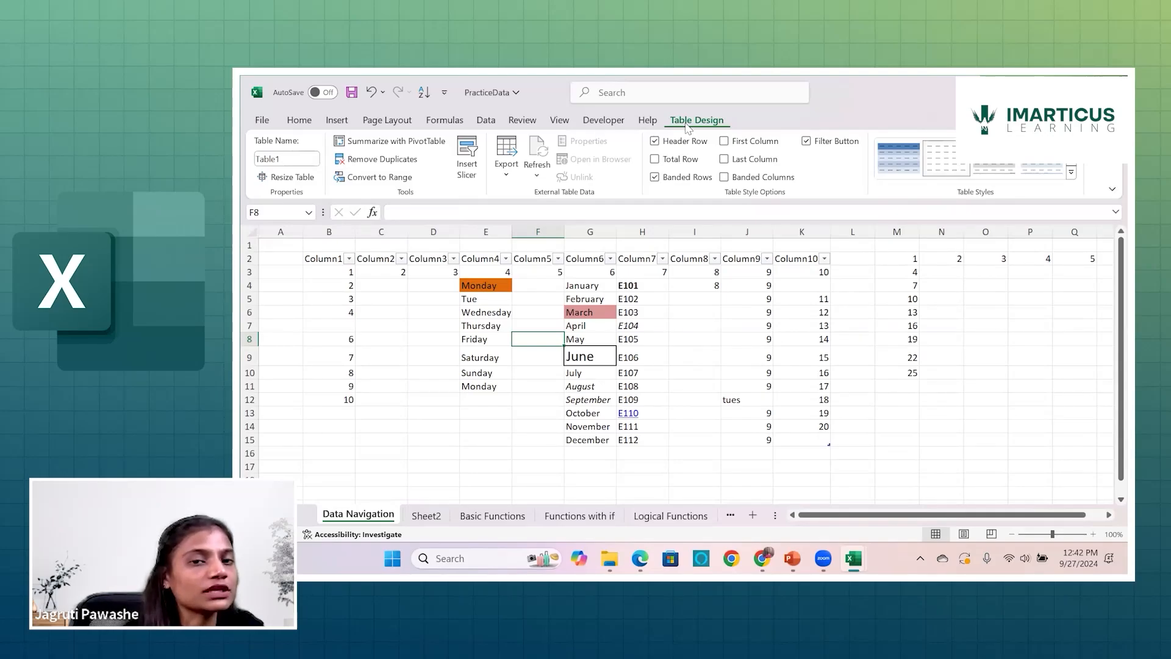
{"action": "left_click", "coordinate": [639, 440]}
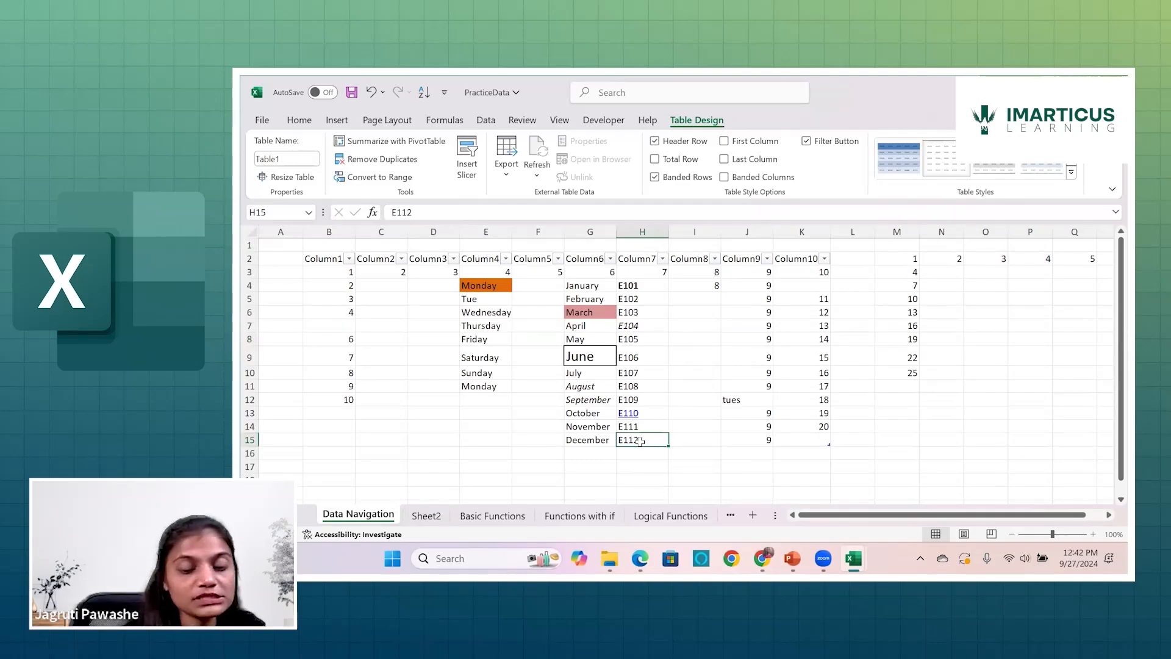
Start creating a table from the range M2:R10 and cancel it
{"action": "key", "text": "ctrl+n"}
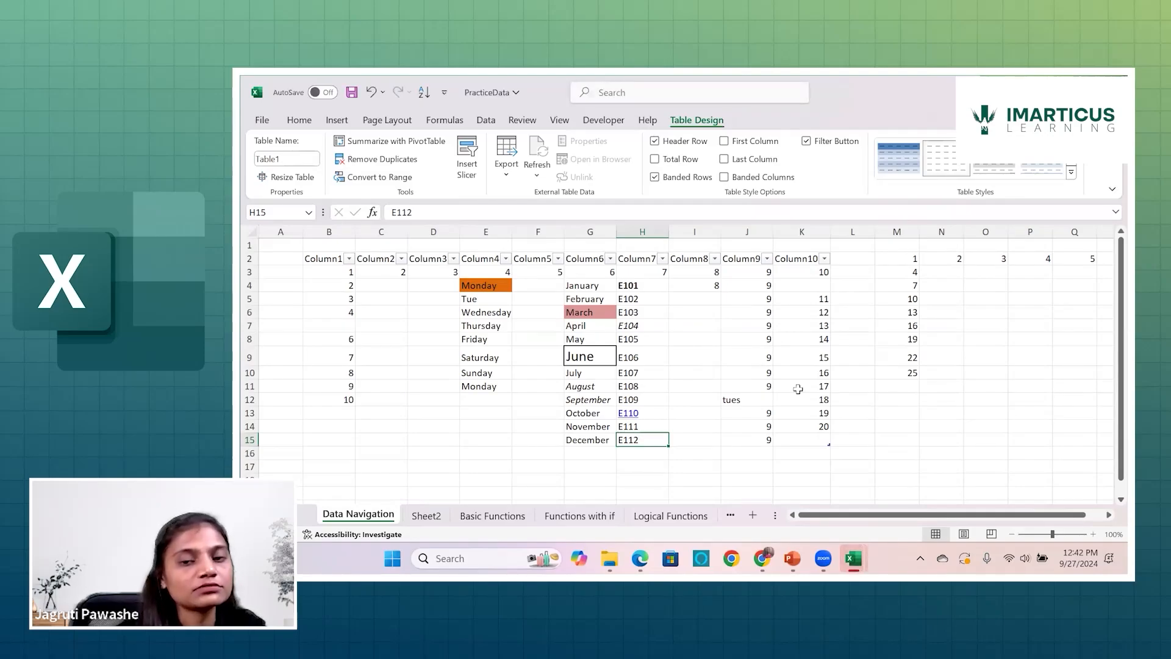
{"action": "left_click", "coordinate": [912, 354]}
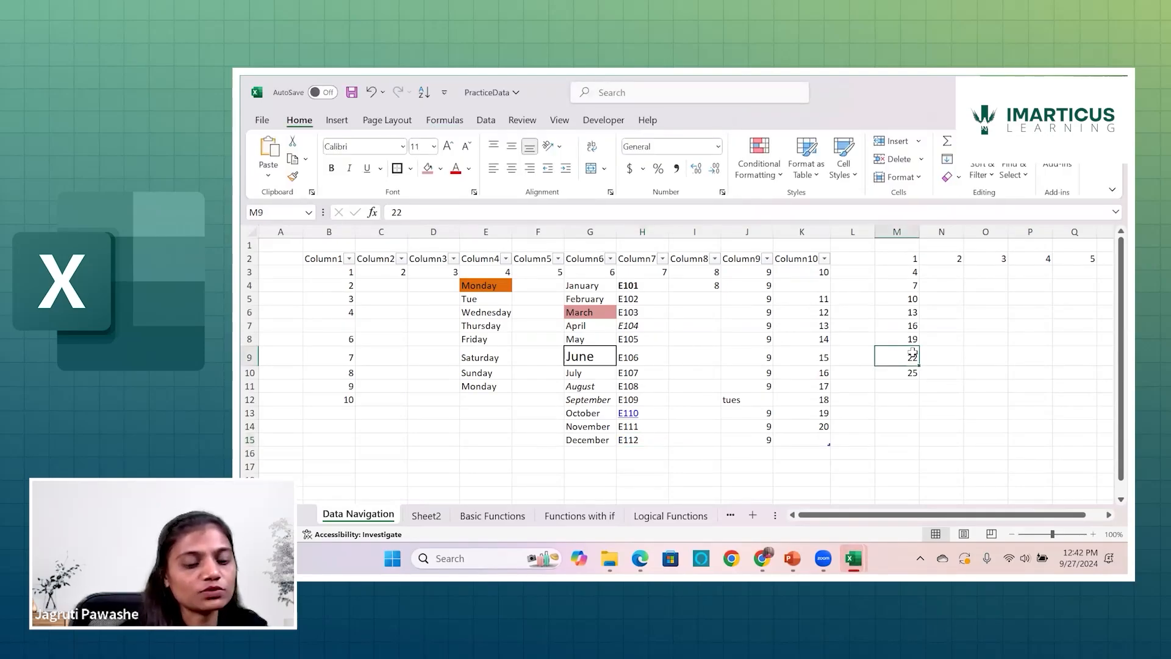
{"action": "key", "text": "ctrl+t"}
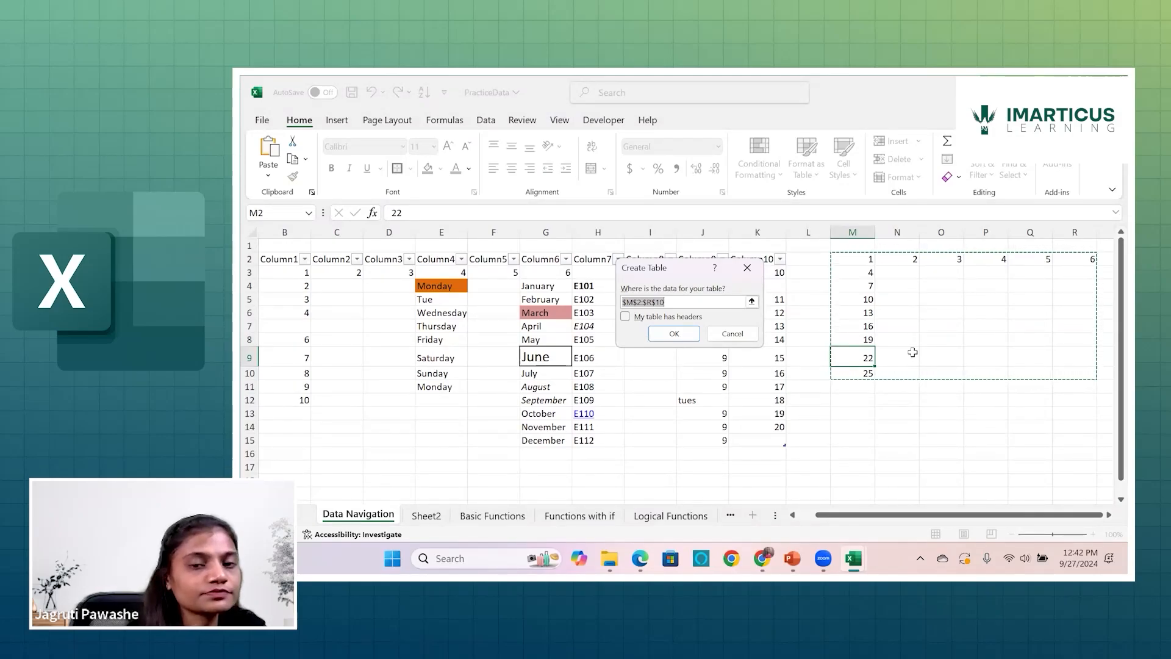
{"action": "left_click", "coordinate": [748, 276]}
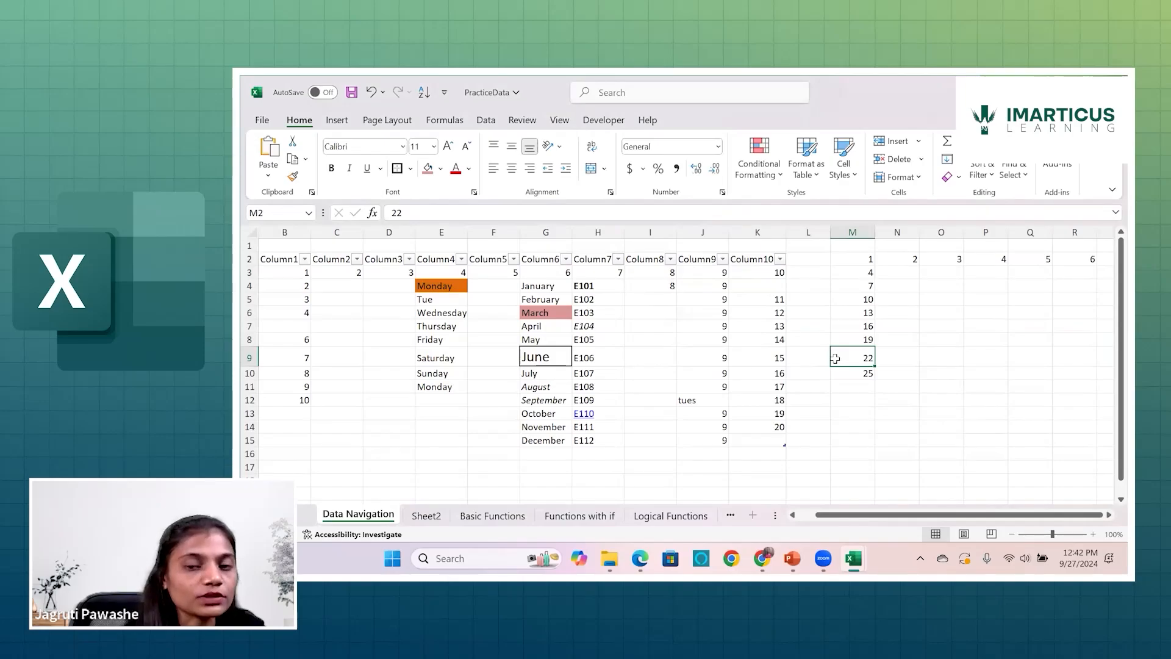
Create a new blank workbook and return to the PracticeData workbook
{"action": "key", "text": "ctrl+n"}
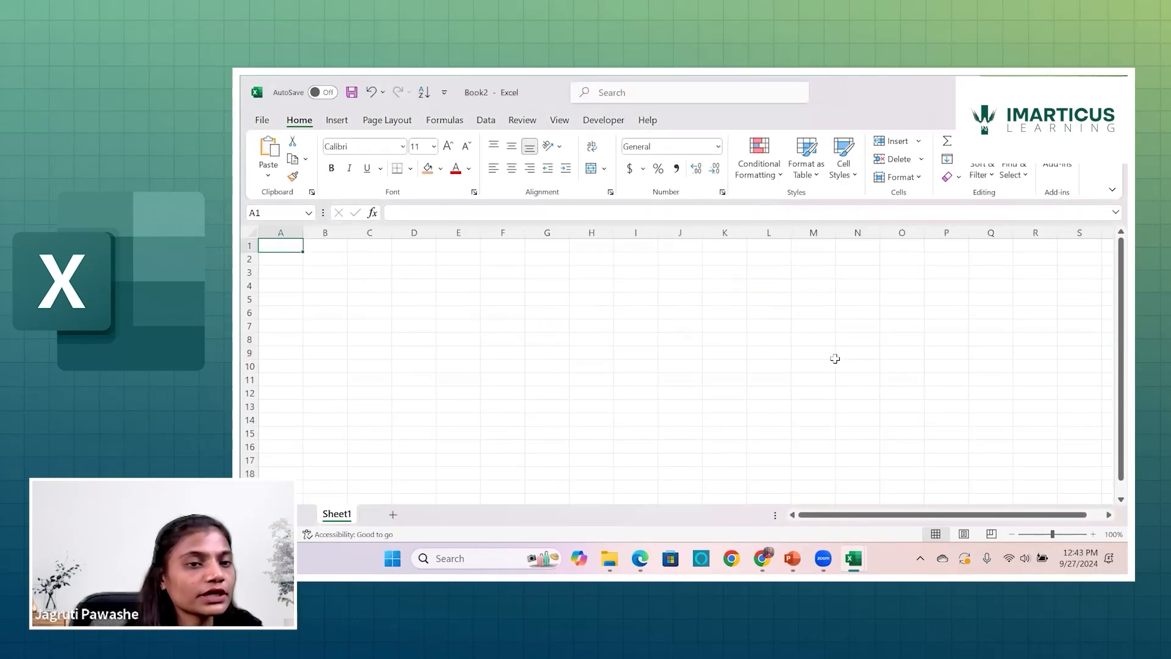
{"action": "mouse_move", "coordinate": [853, 558]}
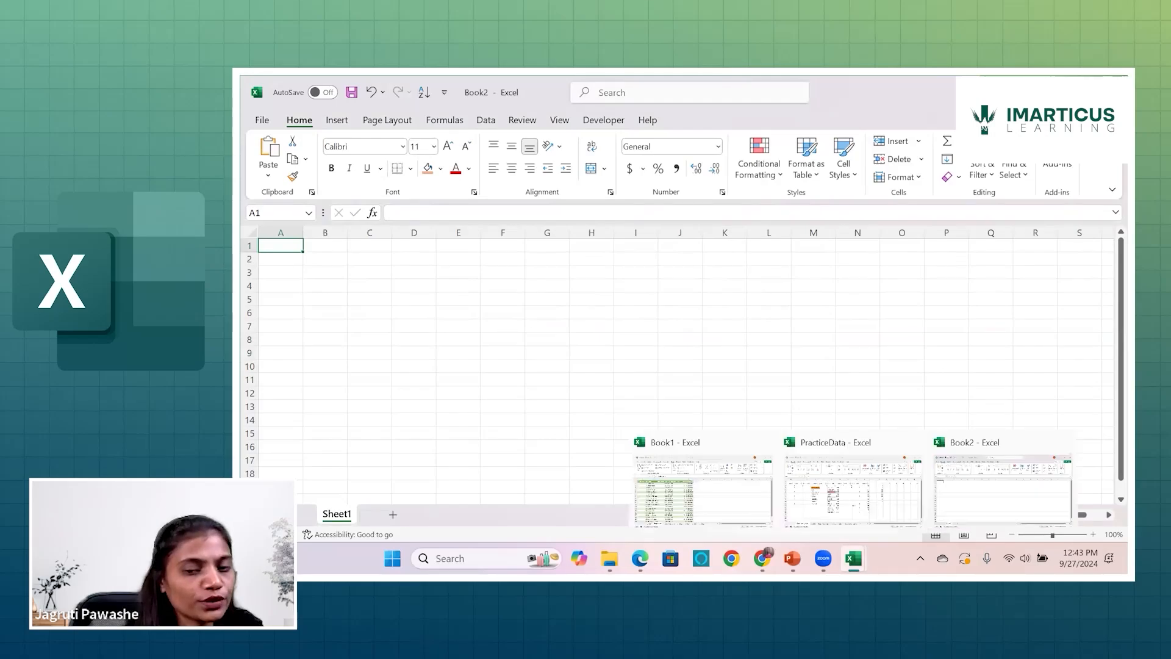
{"action": "left_click", "coordinate": [838, 512]}
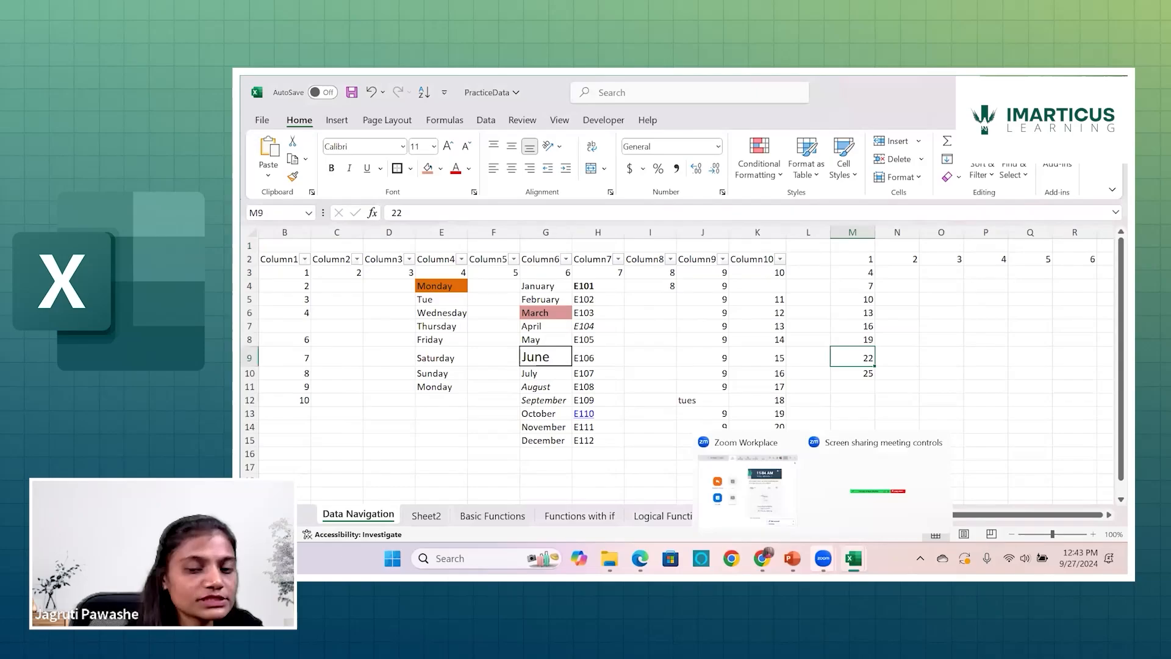
{"action": "mouse_move", "coordinate": [853, 558]}
{"action": "left_click", "coordinate": [955, 503]}
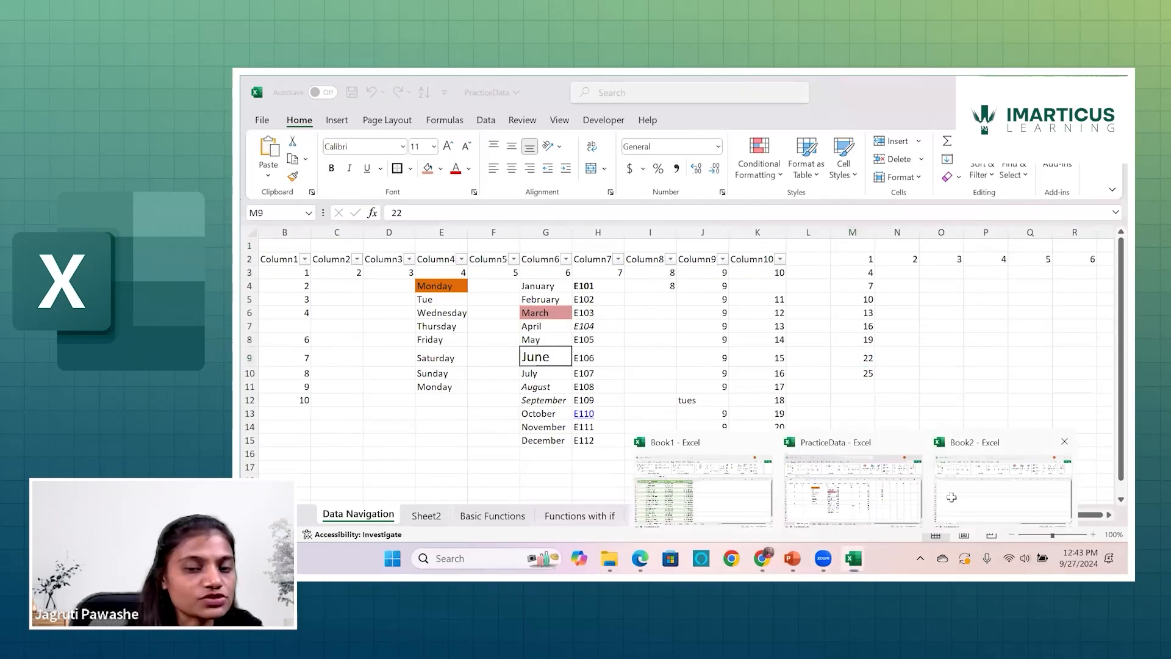
{"action": "left_click", "coordinate": [841, 505]}
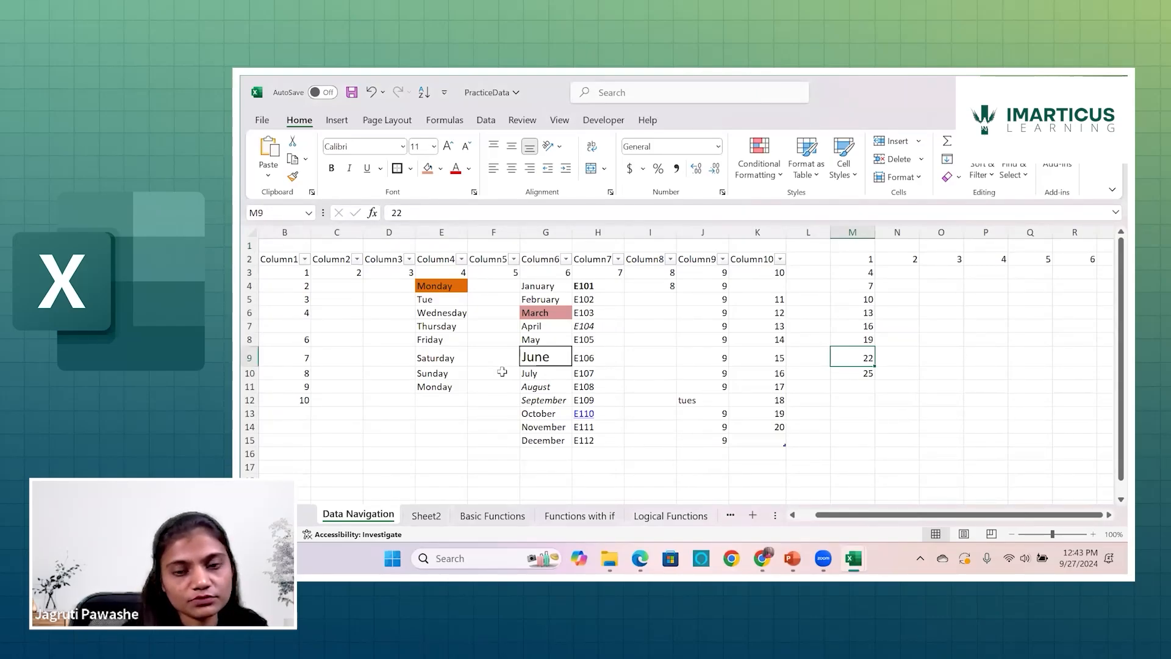
View the page for opening workbooks, and return to the Data Navigation sheet without saving or closing PracticeData
{"action": "key", "text": "ctrl+o"}
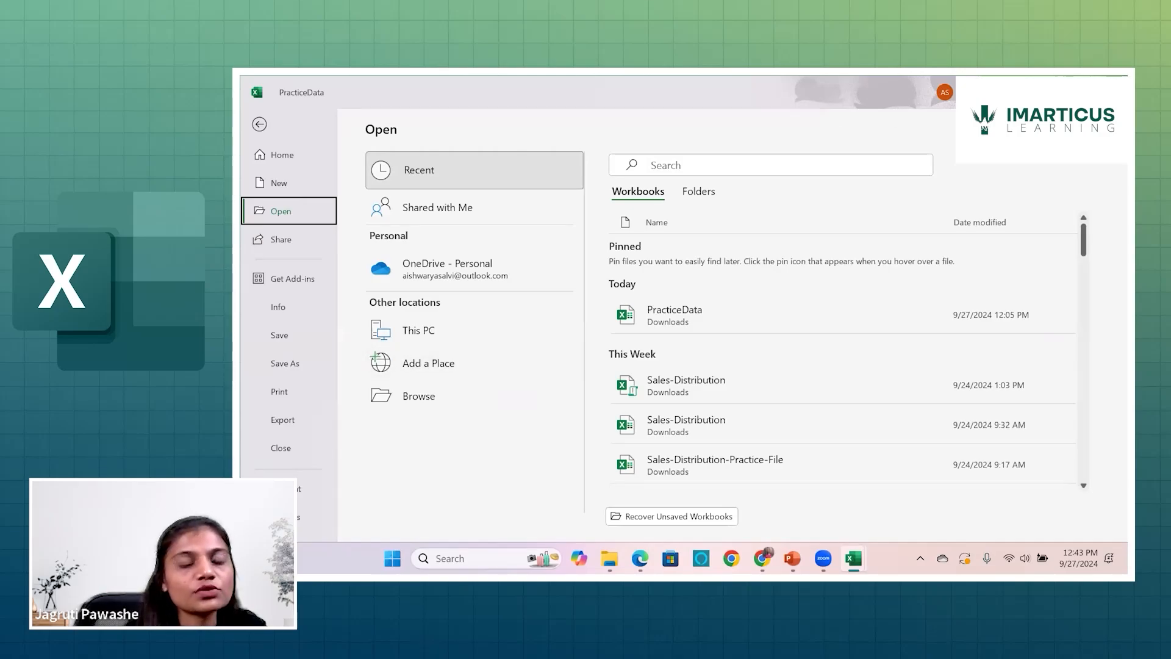
{"action": "left_click", "coordinate": [1113, 90]}
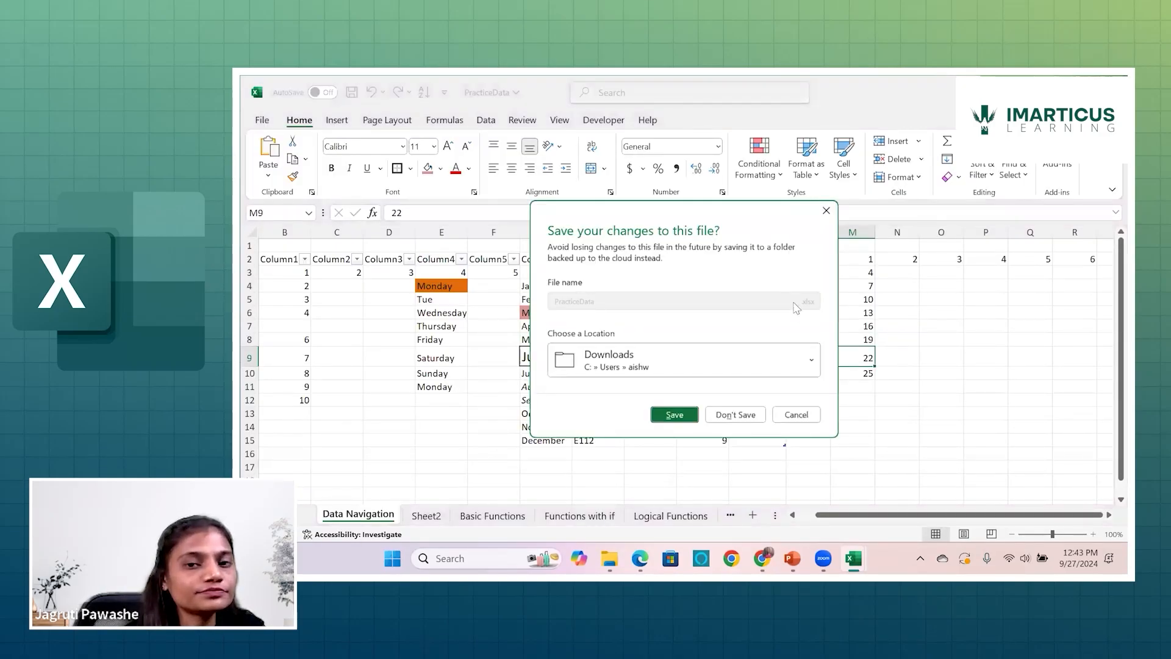
{"action": "left_click", "coordinate": [797, 415]}
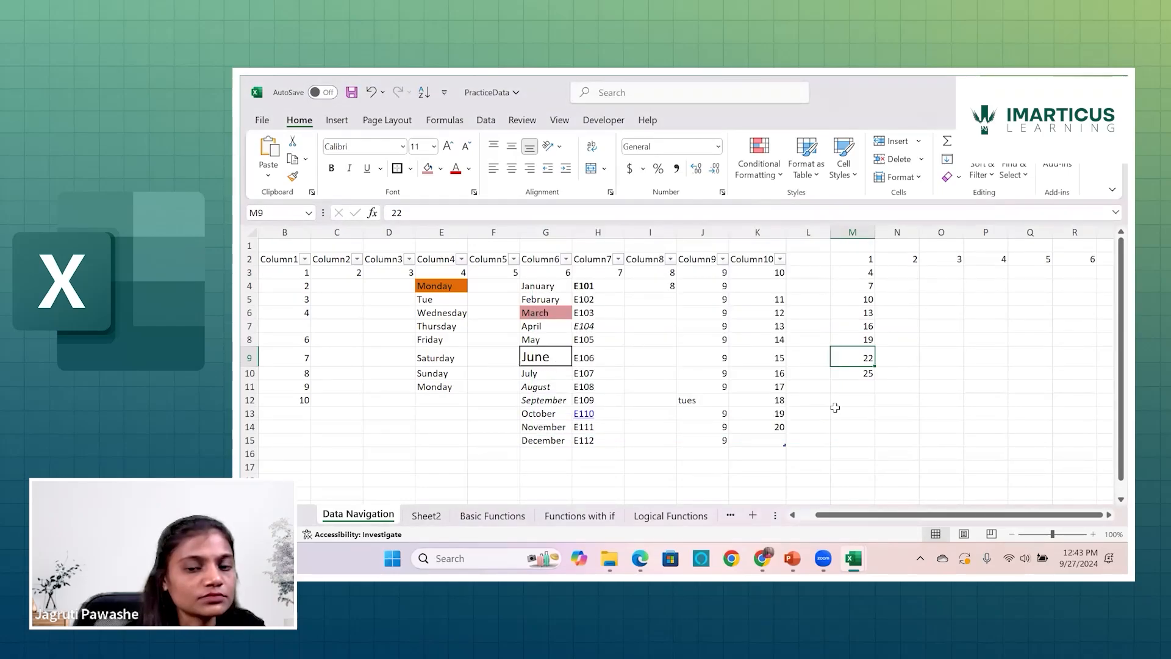
View the print settings and preview of the Data Navigation sheet, and return to the sheet
{"action": "left_click", "coordinate": [835, 413]}
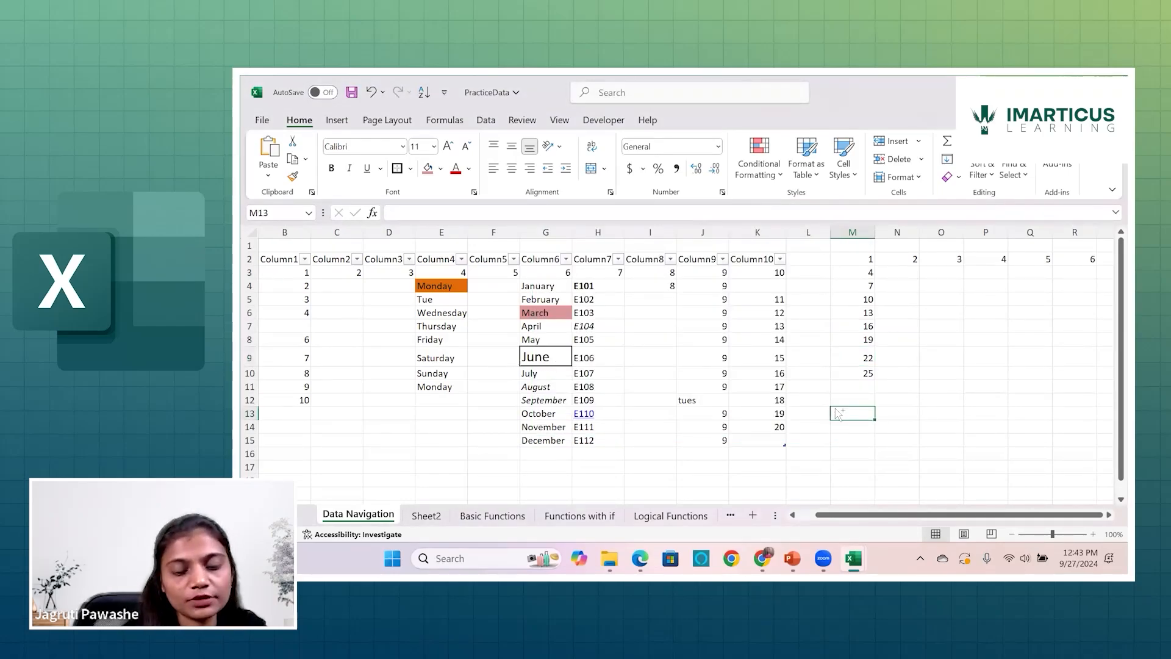
{"action": "key", "text": "ctrl+p"}
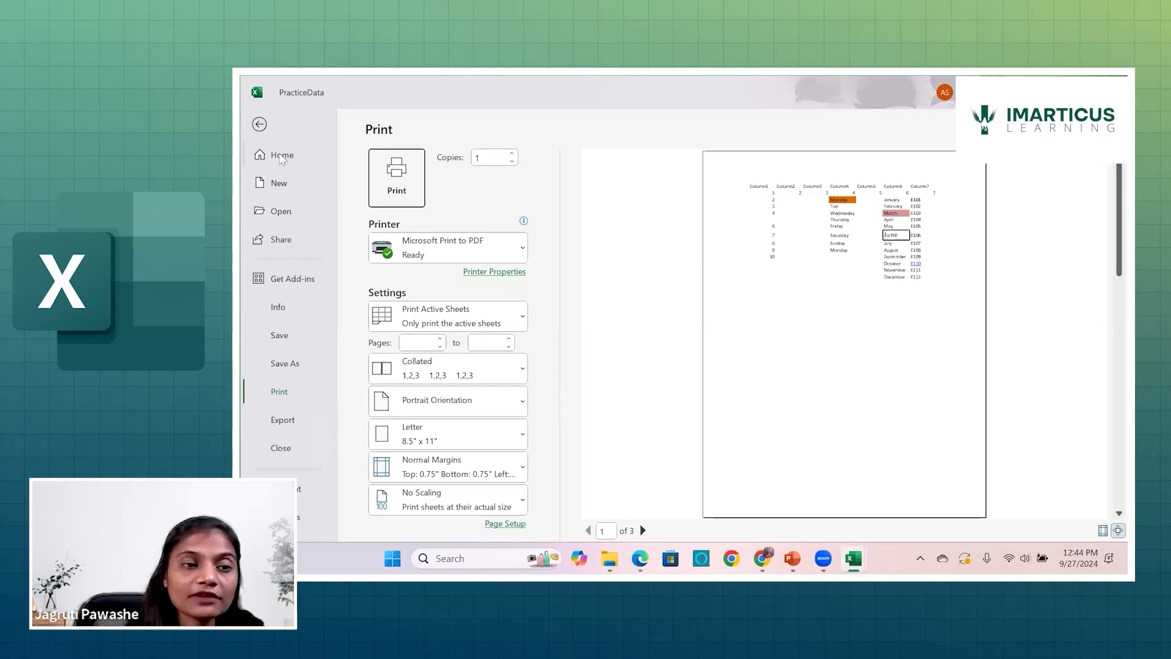
{"action": "left_click", "coordinate": [259, 125]}
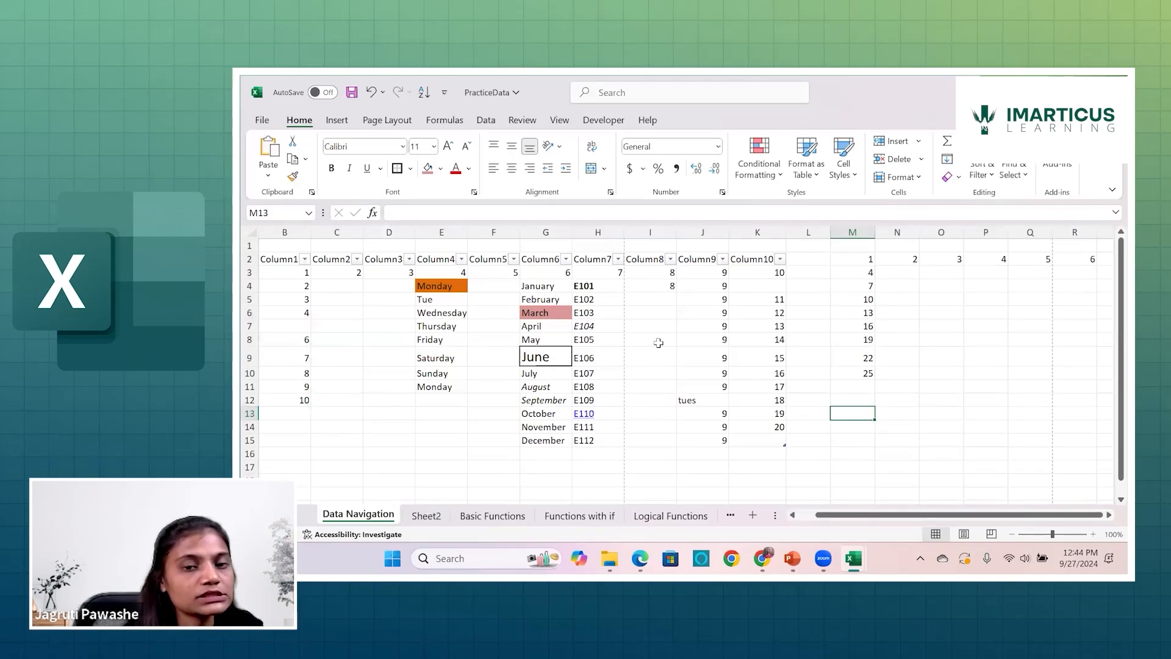
Select all of the table's data and view the Quick Analysis options for formatting, charts and totals without applying any
{"action": "scroll", "coordinate": [574, 403], "scroll_direction": "left", "scroll_amount": 2}
{"action": "left_click", "coordinate": [573, 402]}
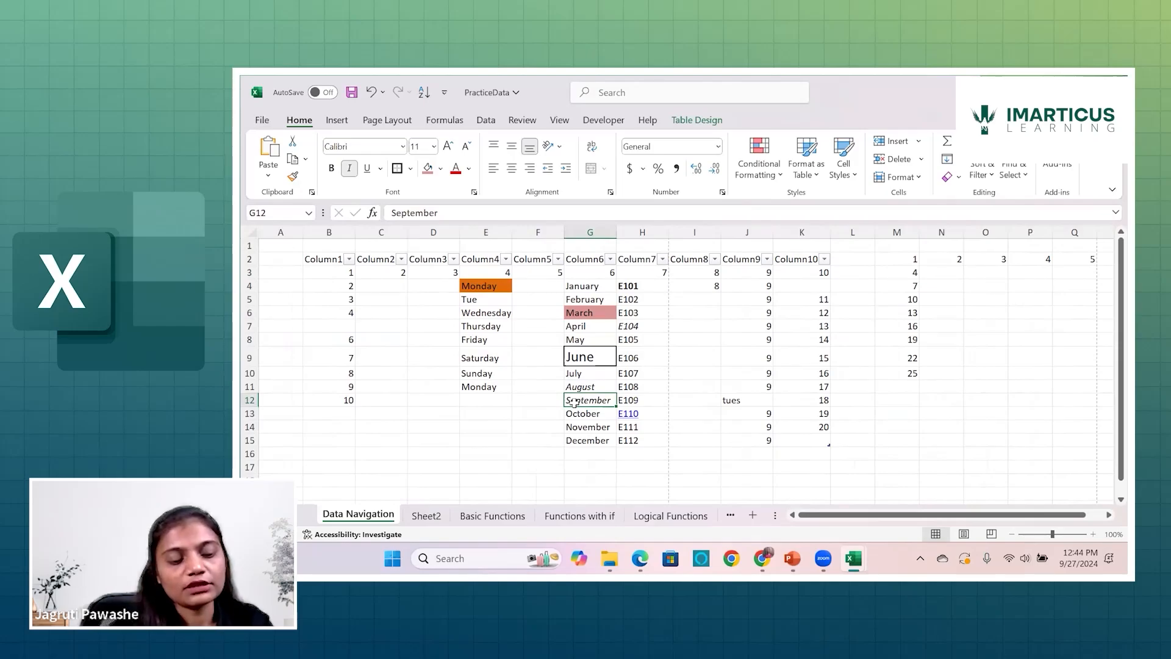
{"action": "key", "text": "ctrl+a"}
{"action": "key", "text": "ctrl+q"}
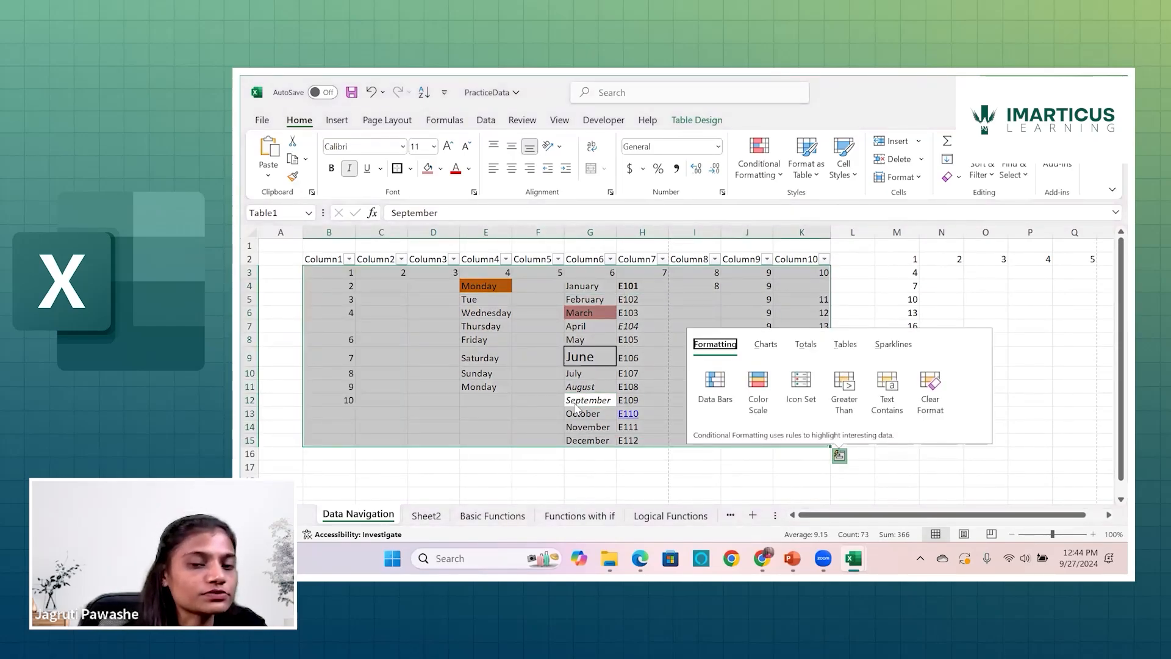
{"action": "left_click", "coordinate": [764, 344]}
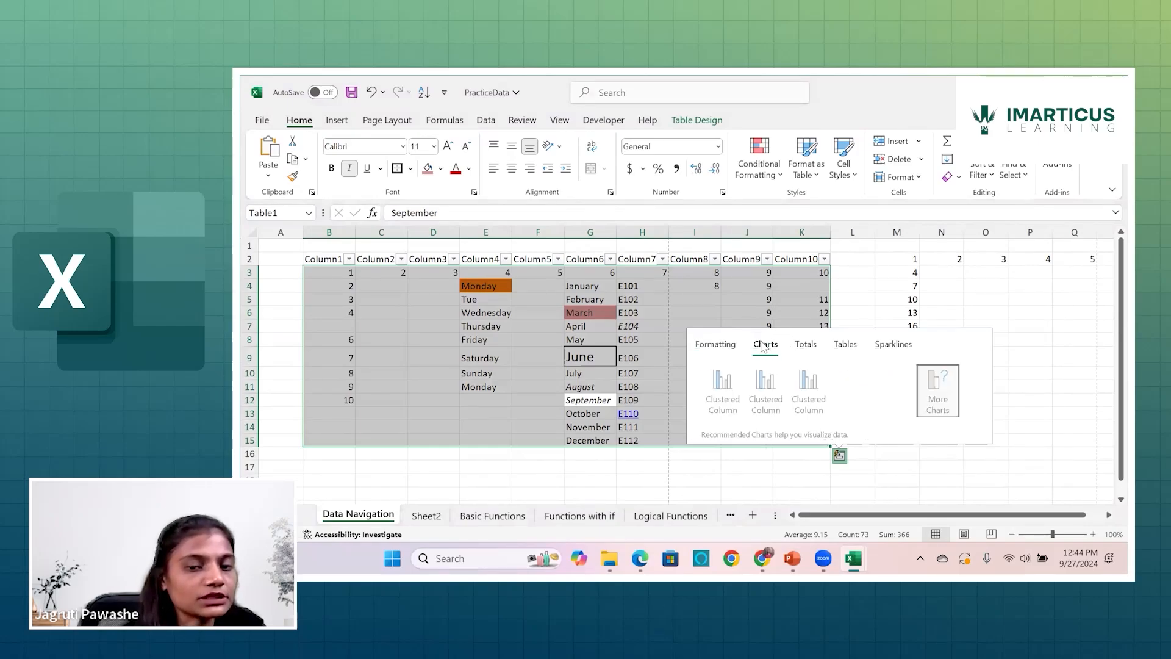
{"action": "left_click", "coordinate": [803, 346]}
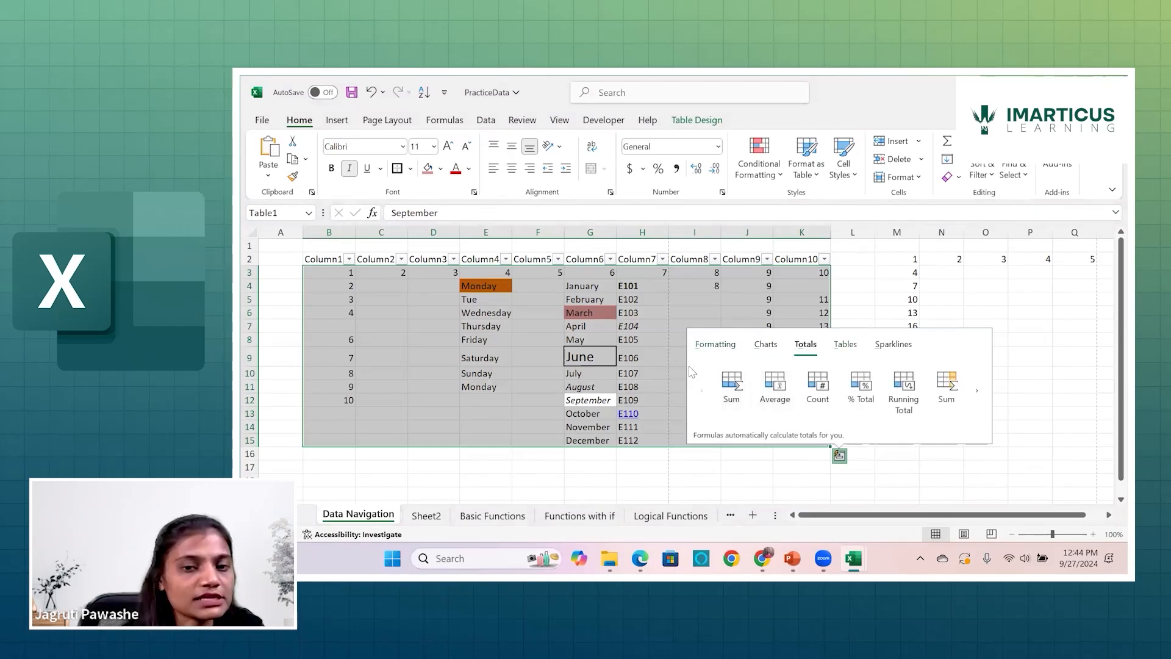
{"action": "left_click", "coordinate": [720, 345]}
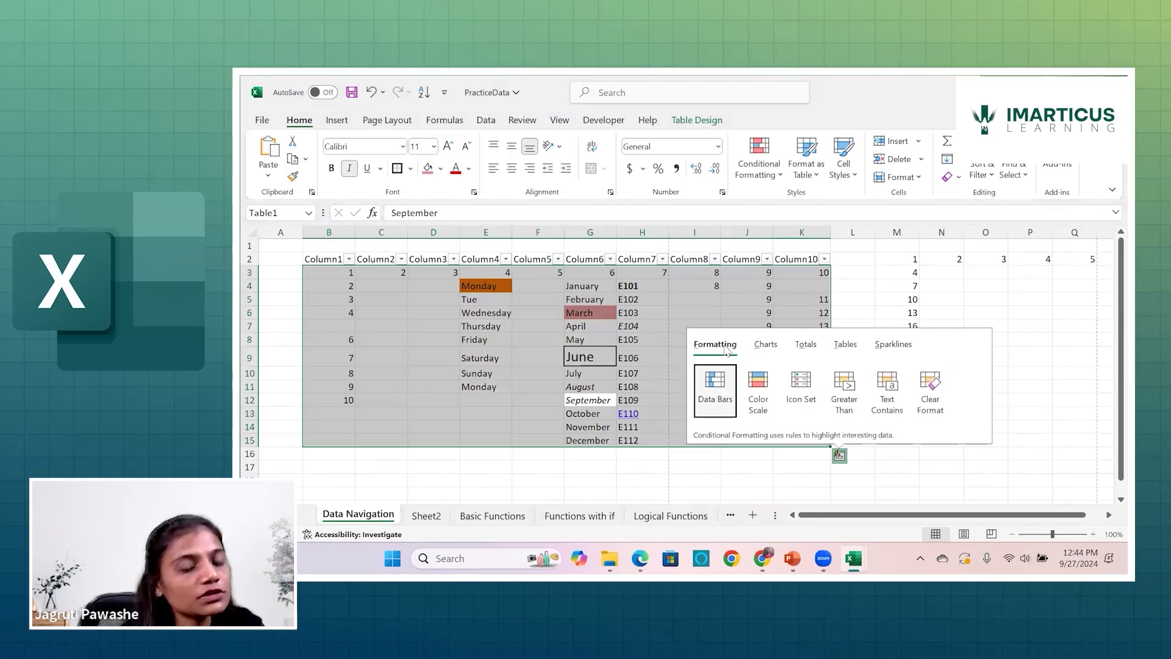
{"action": "left_click", "coordinate": [824, 299]}
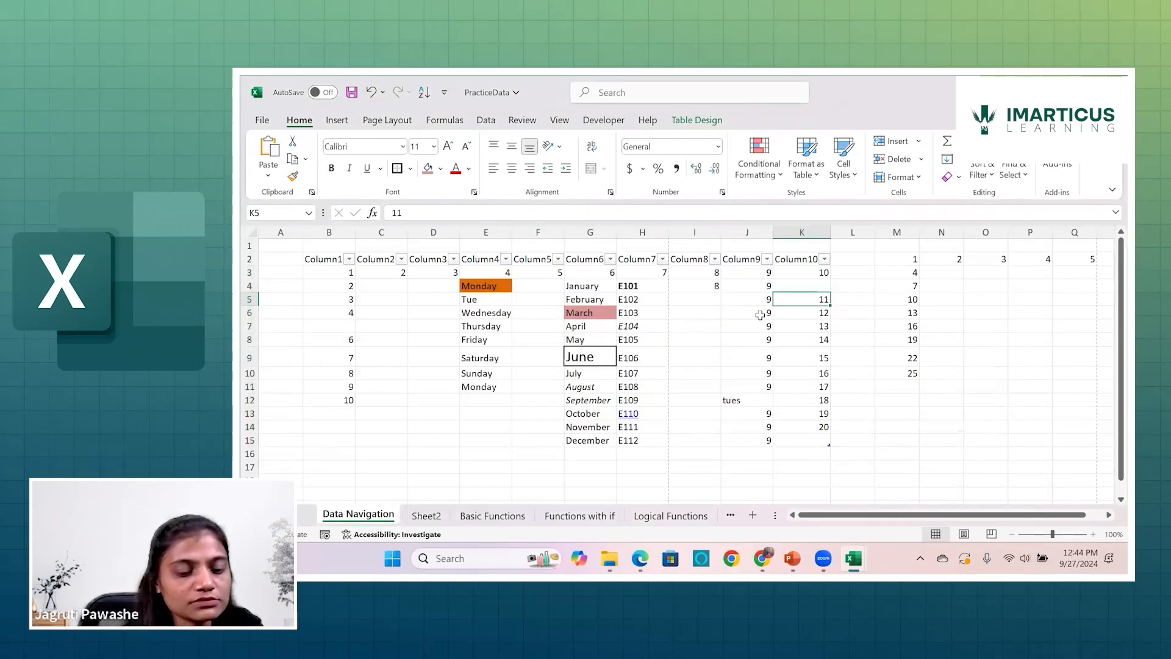
Reopen Quick Analysis for the whole table, view the charts, totals and tables options, and leave without applying any
{"action": "left_click", "coordinate": [725, 342]}
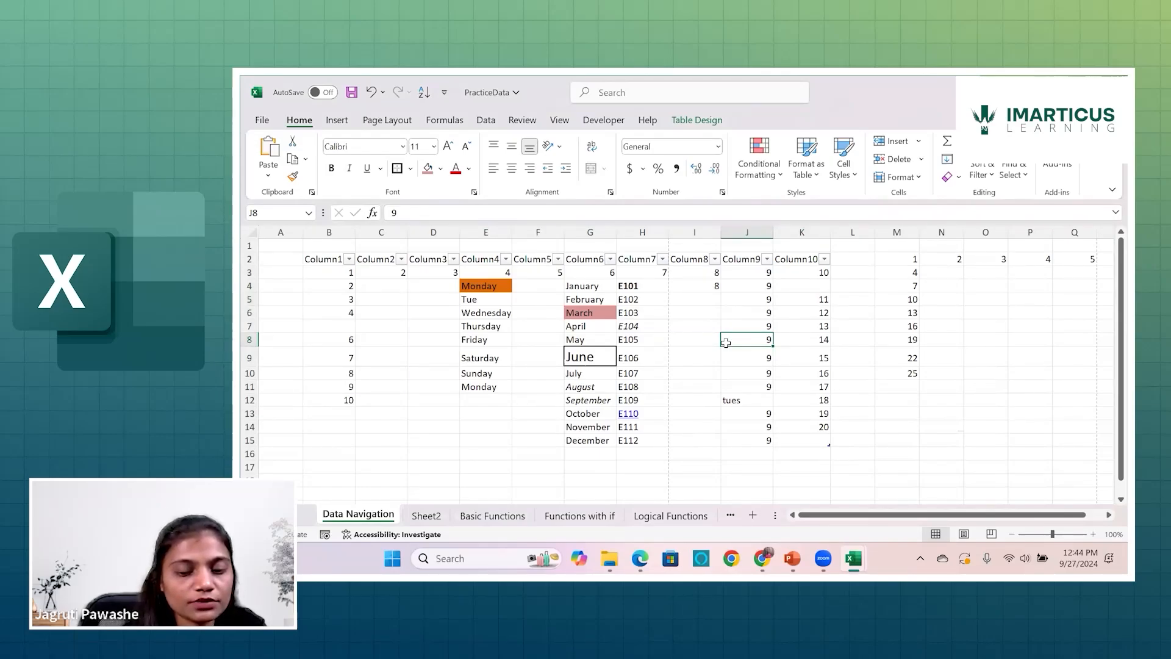
{"action": "key", "text": "ctrl+a"}
{"action": "key", "text": "ctrl+q"}
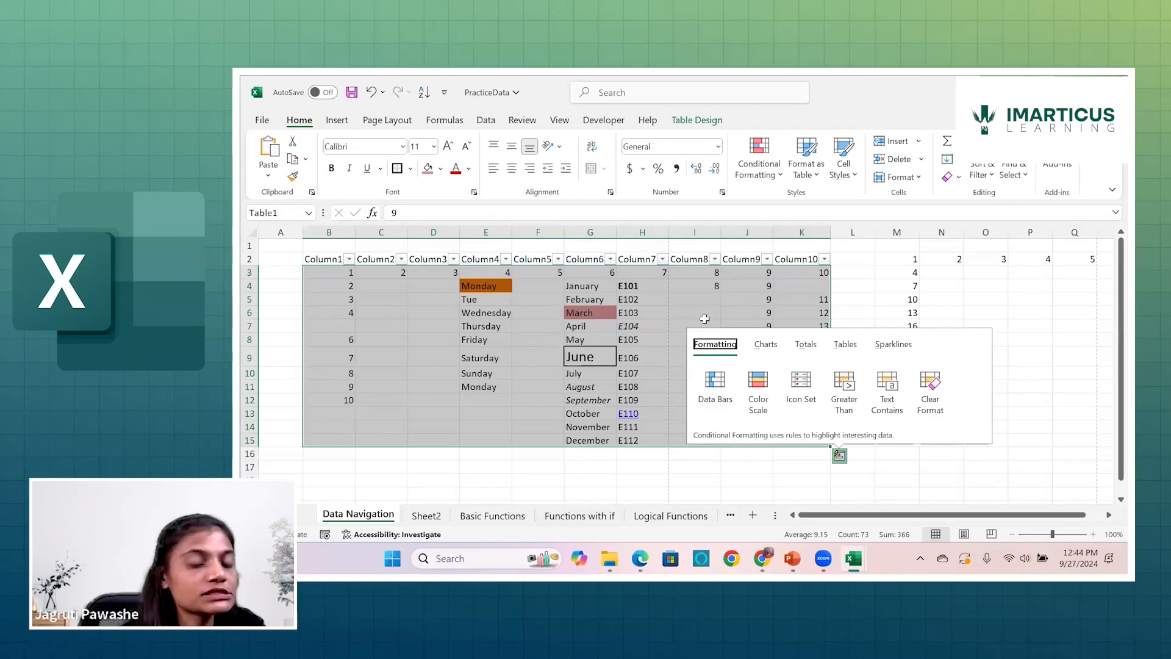
{"action": "left_click", "coordinate": [770, 350]}
{"action": "left_click", "coordinate": [805, 345]}
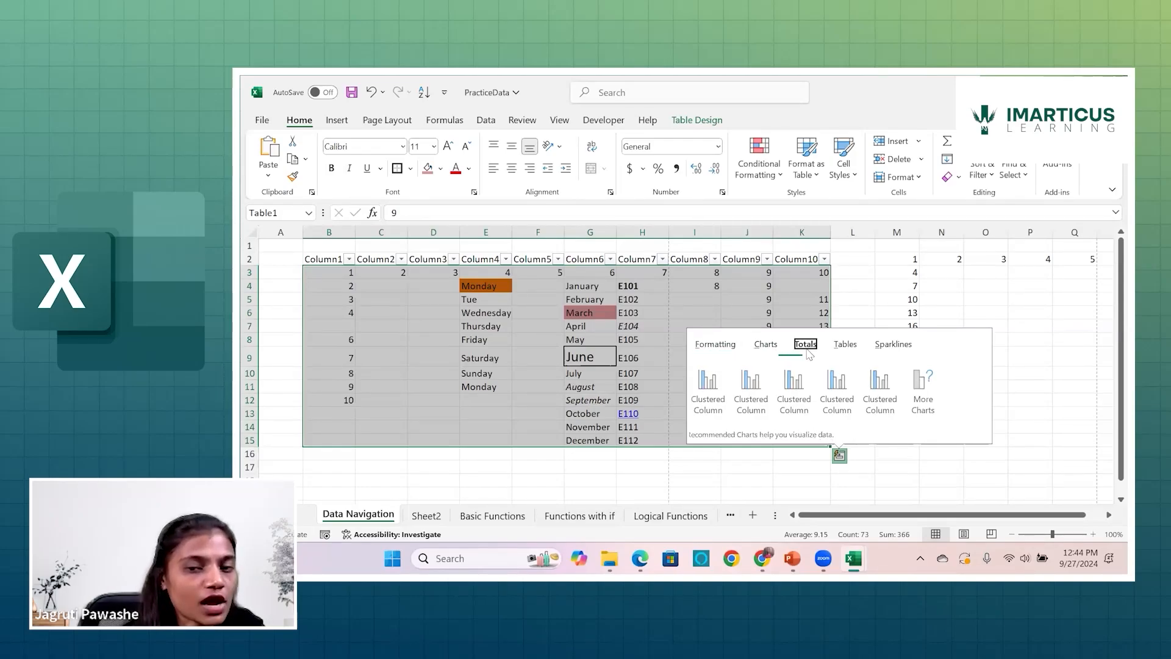
{"action": "left_click", "coordinate": [843, 348]}
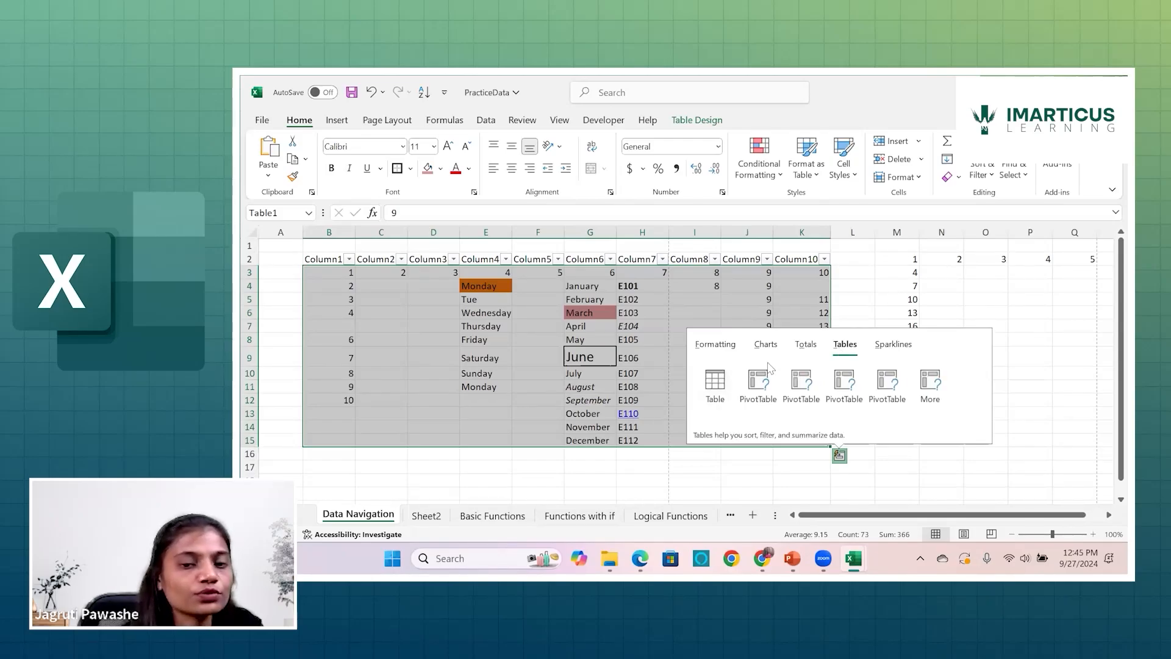
{"action": "left_click", "coordinate": [735, 479]}
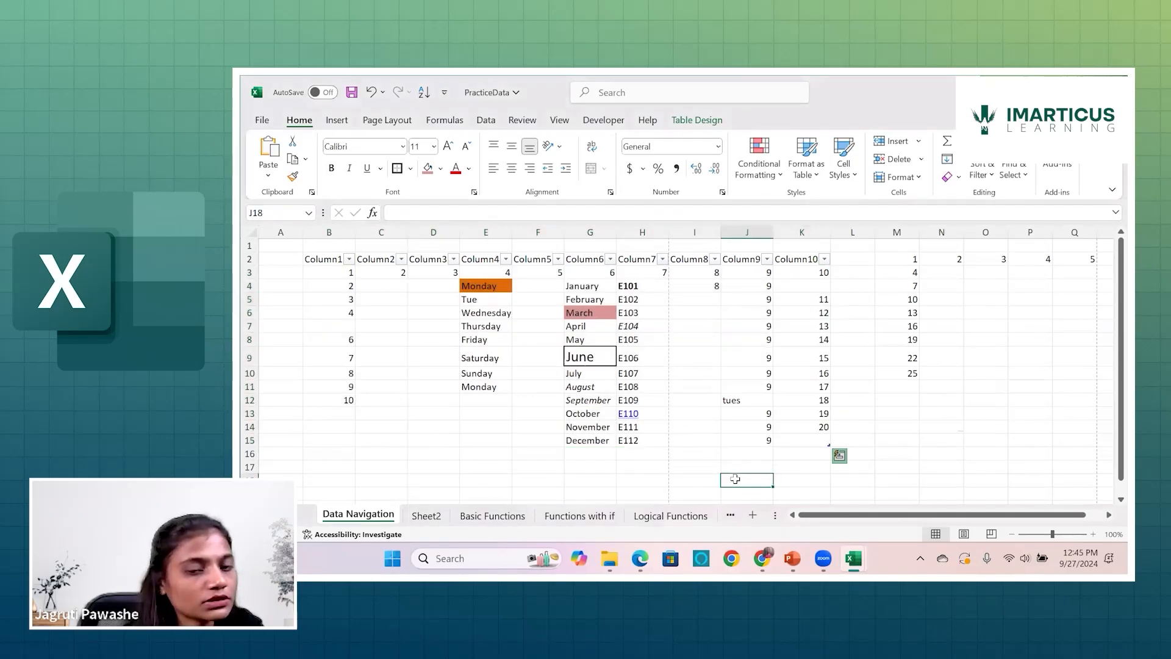
Fill cells G11 and I11 each from the neighbouring cell on its left in row 11, and save the workbook
{"action": "left_click", "coordinate": [587, 392]}
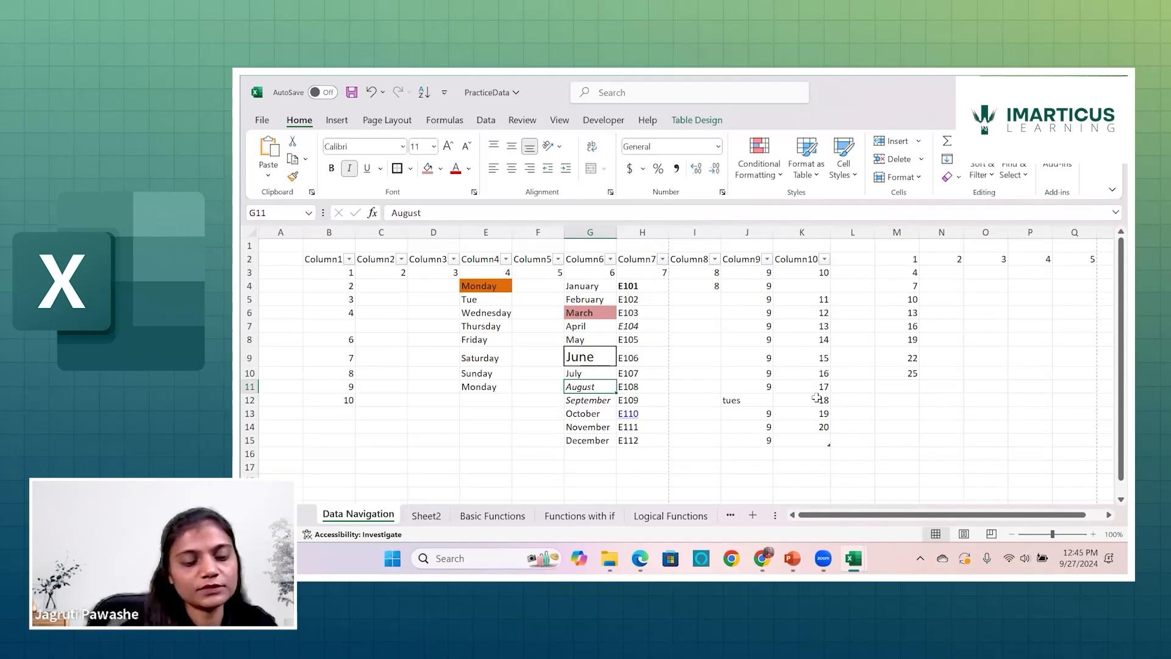
{"action": "key", "text": "ctrl+z"}
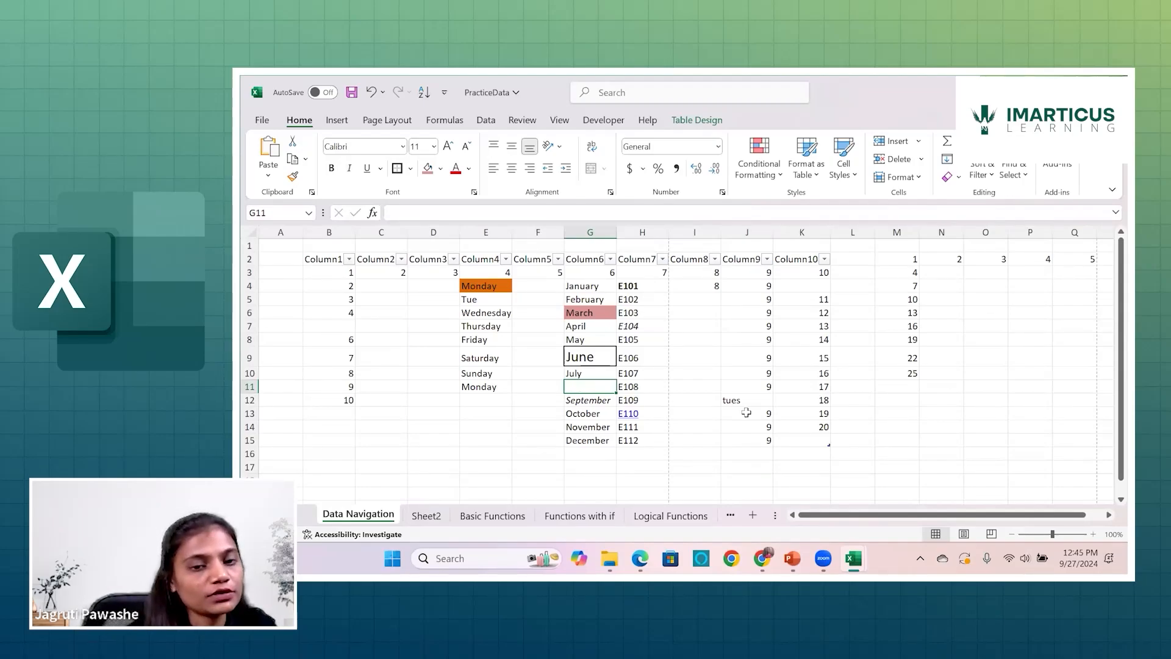
{"action": "left_click", "coordinate": [690, 400]}
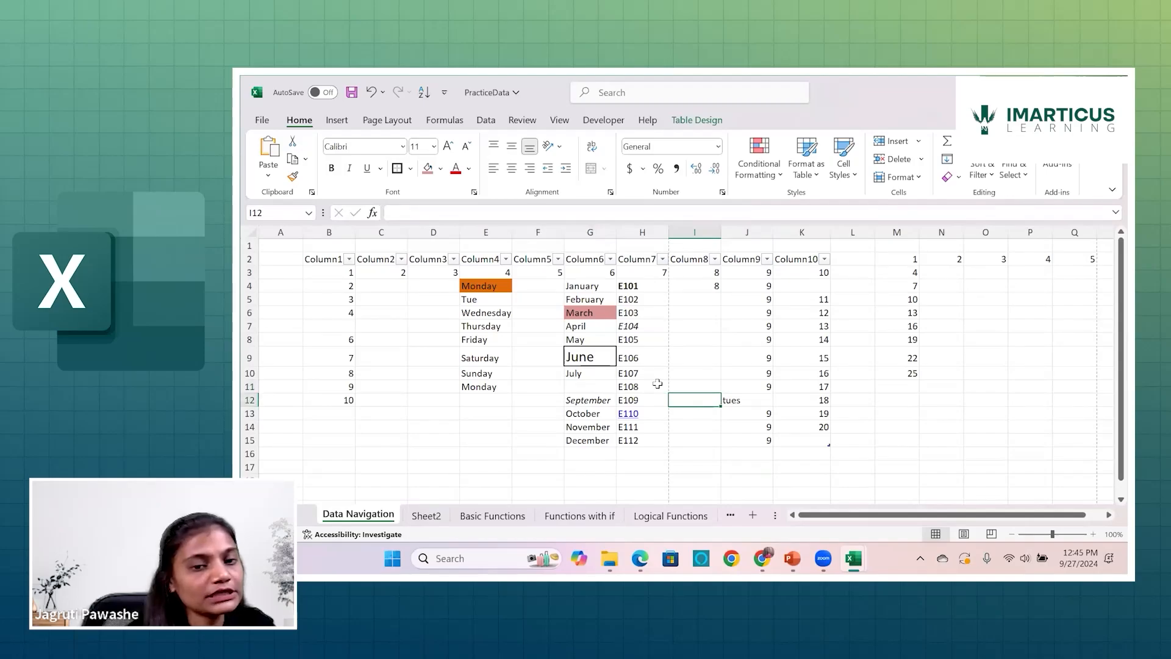
{"action": "left_click", "coordinate": [674, 382]}
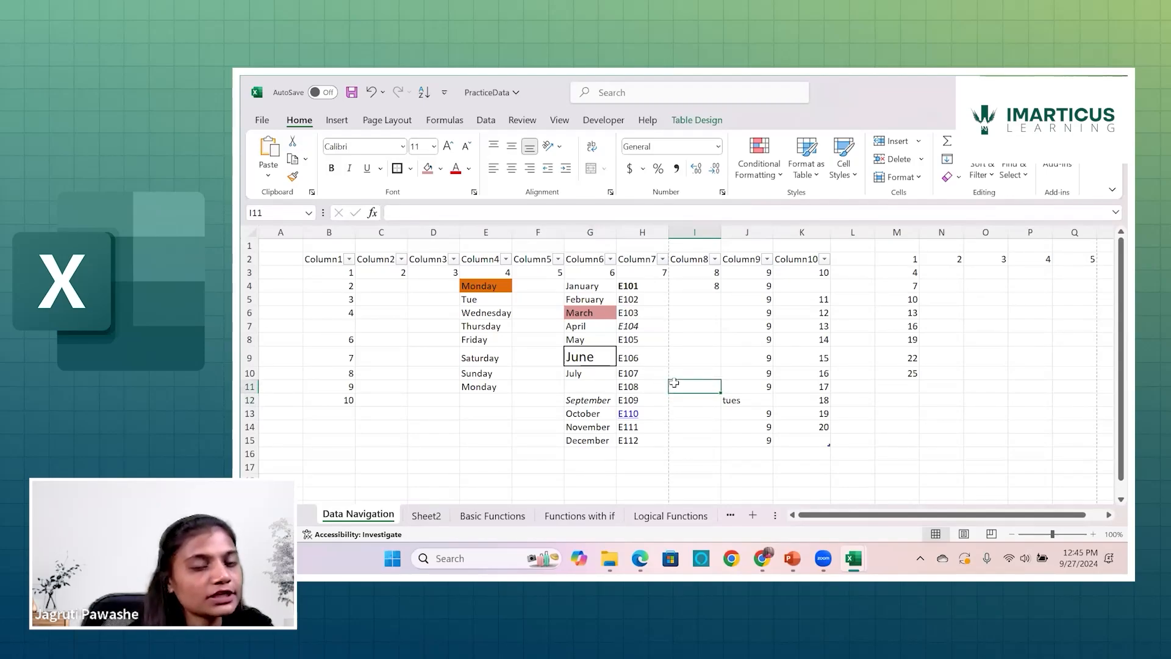
{"action": "left_click", "coordinate": [752, 270]}
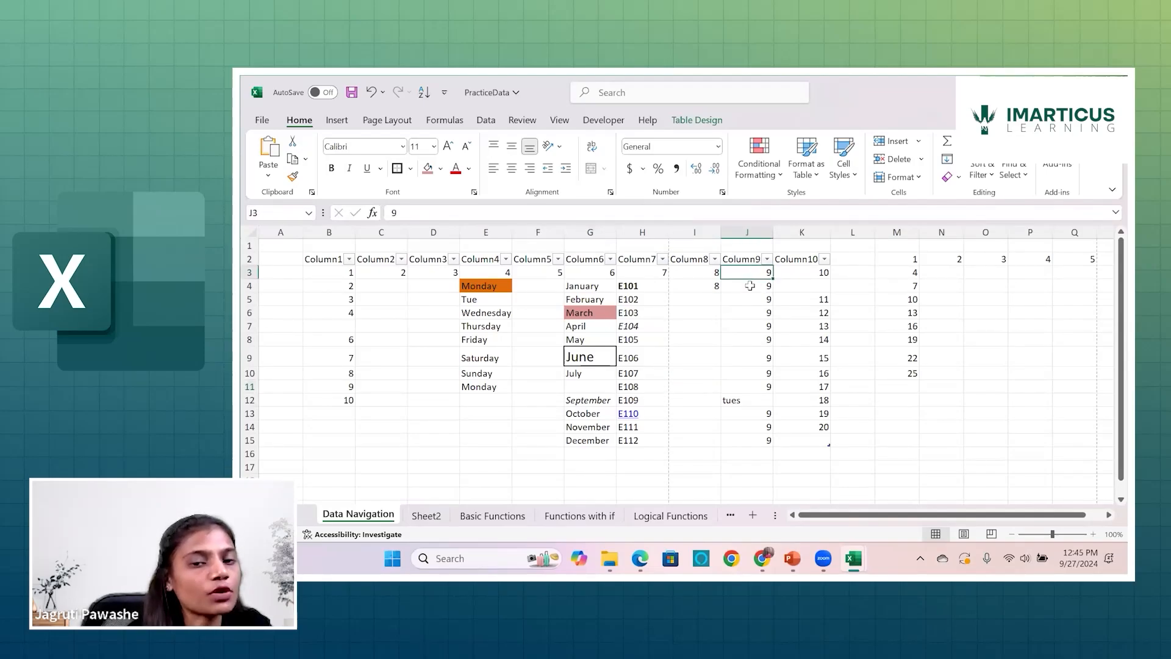
{"action": "left_click", "coordinate": [749, 285]}
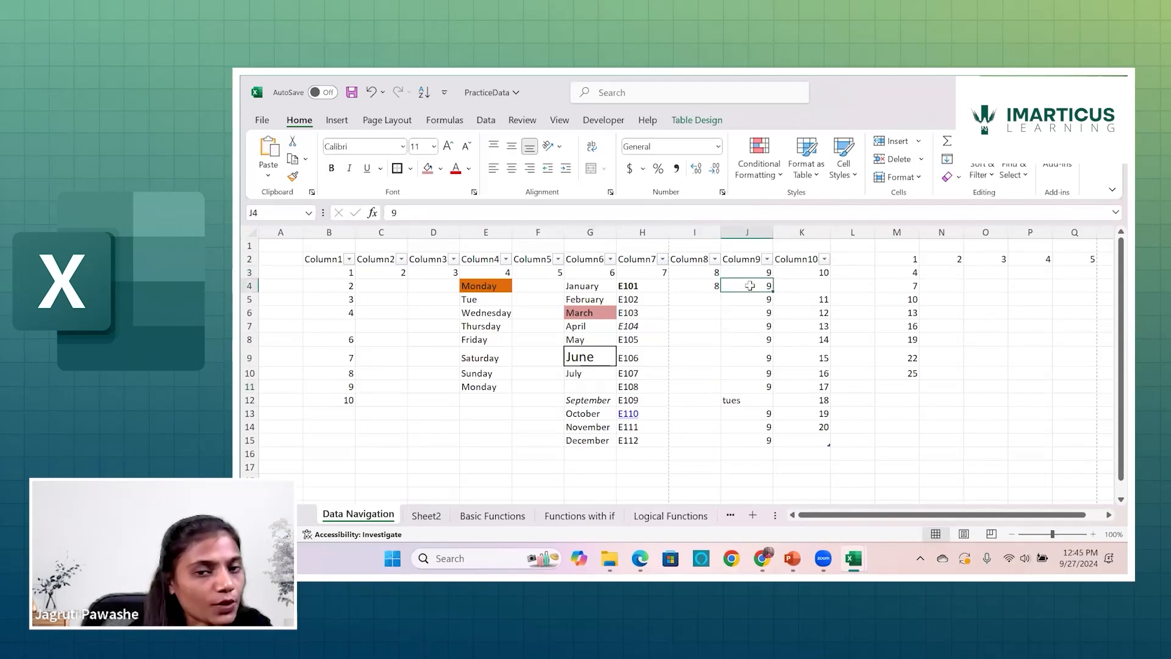
{"action": "left_click", "coordinate": [687, 383]}
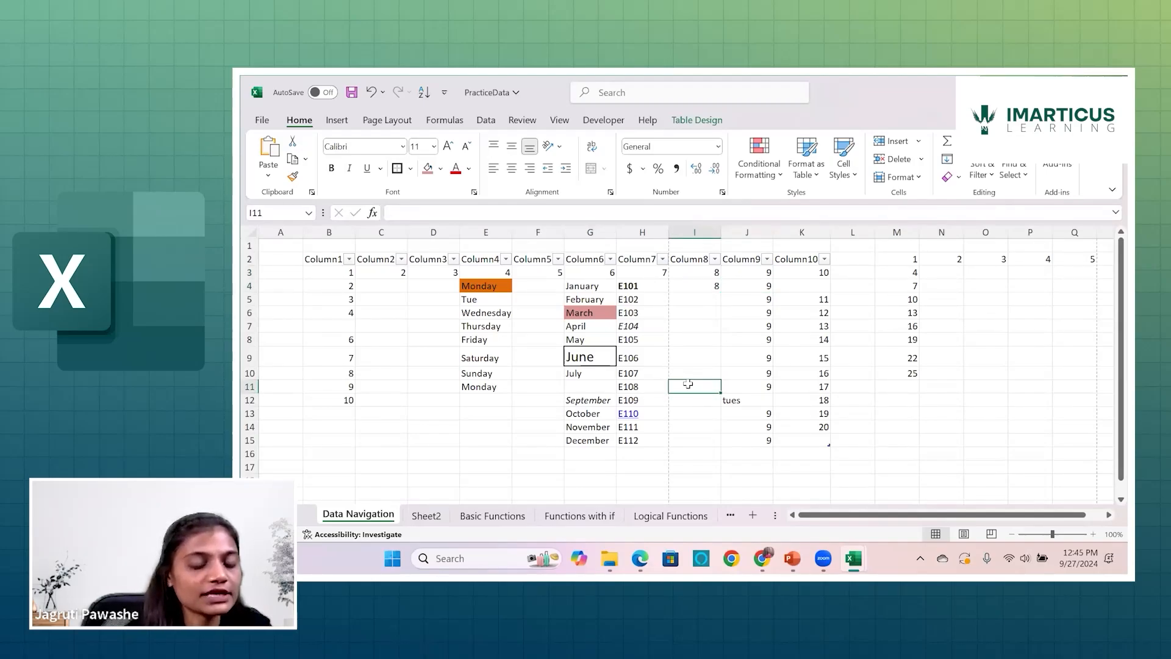
{"action": "key", "text": "ctrl+r"}
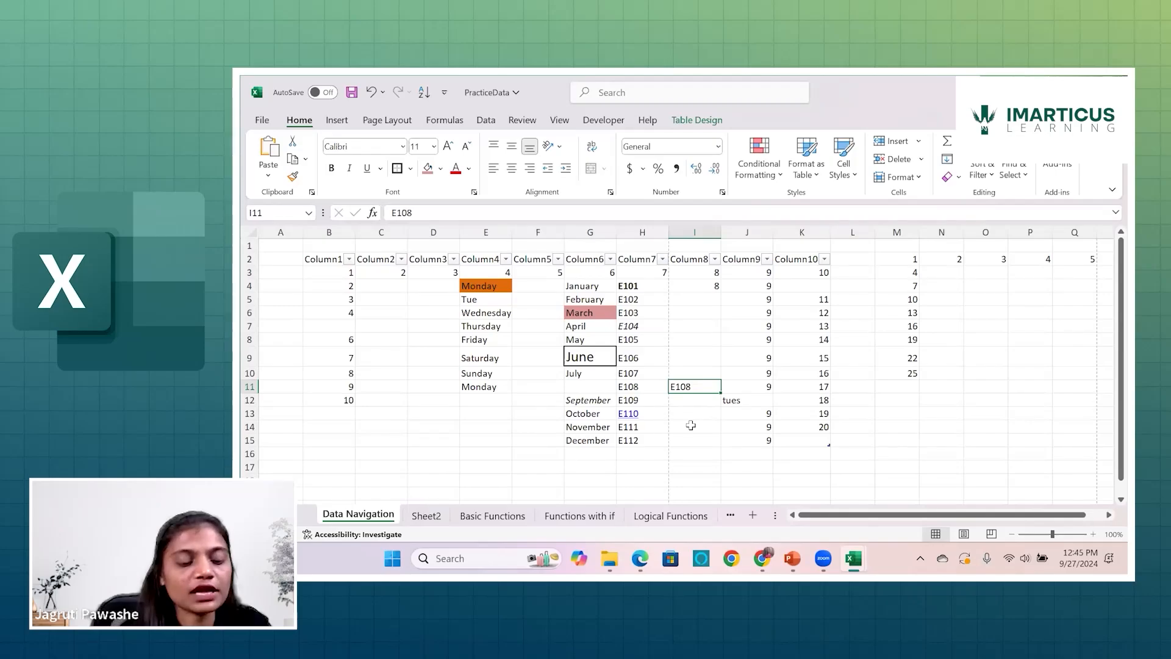
{"action": "key", "text": "ctrl+s"}
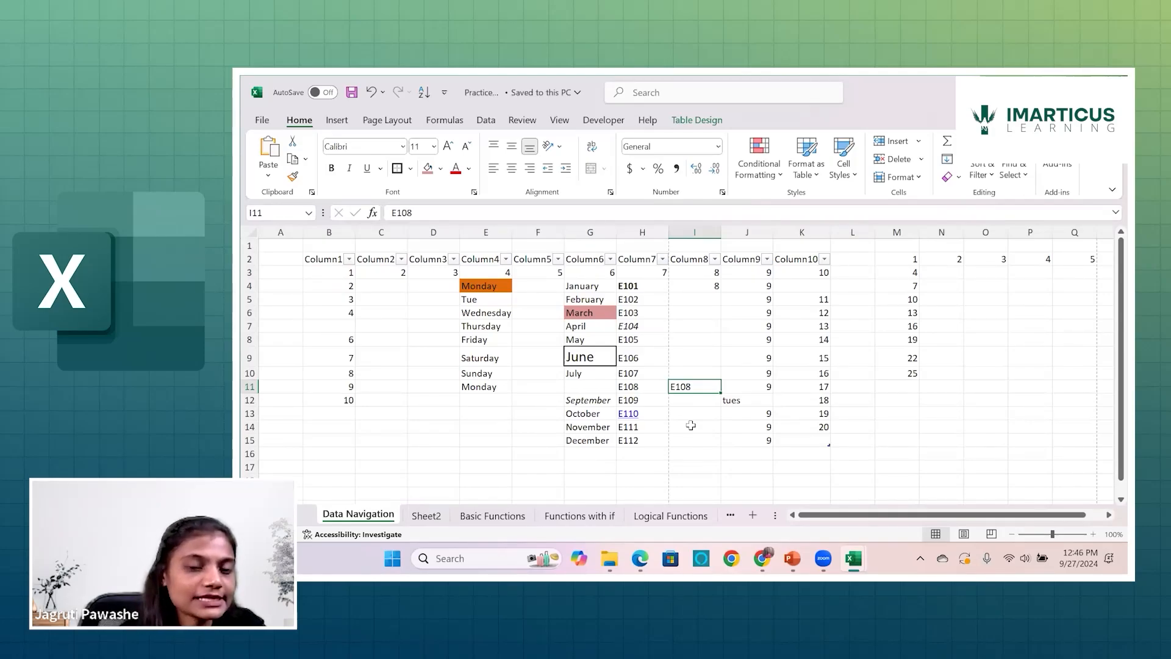
{"action": "left_click", "coordinate": [901, 359]}
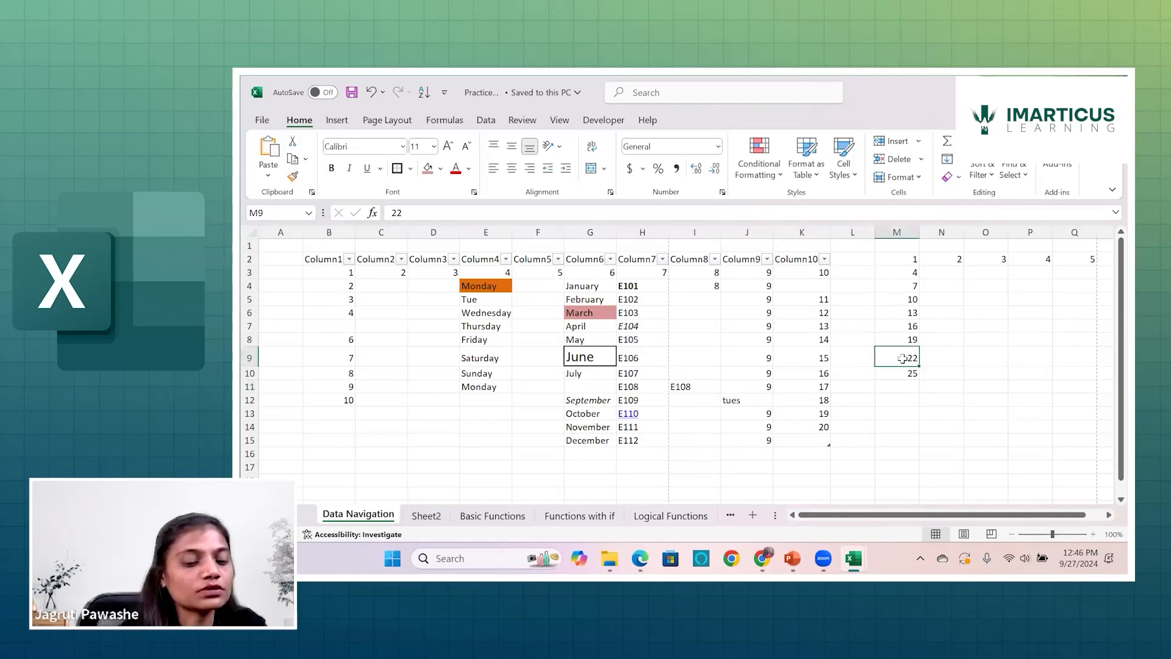
{"action": "key", "text": "ctrl+t"}
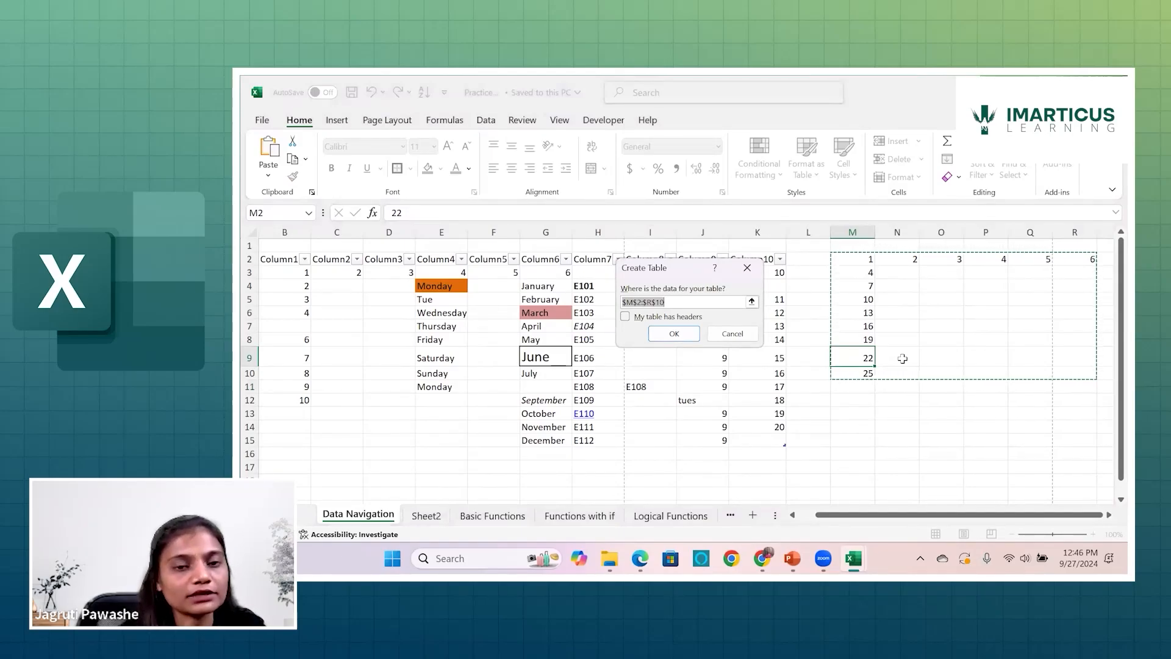
{"action": "left_click", "coordinate": [752, 276]}
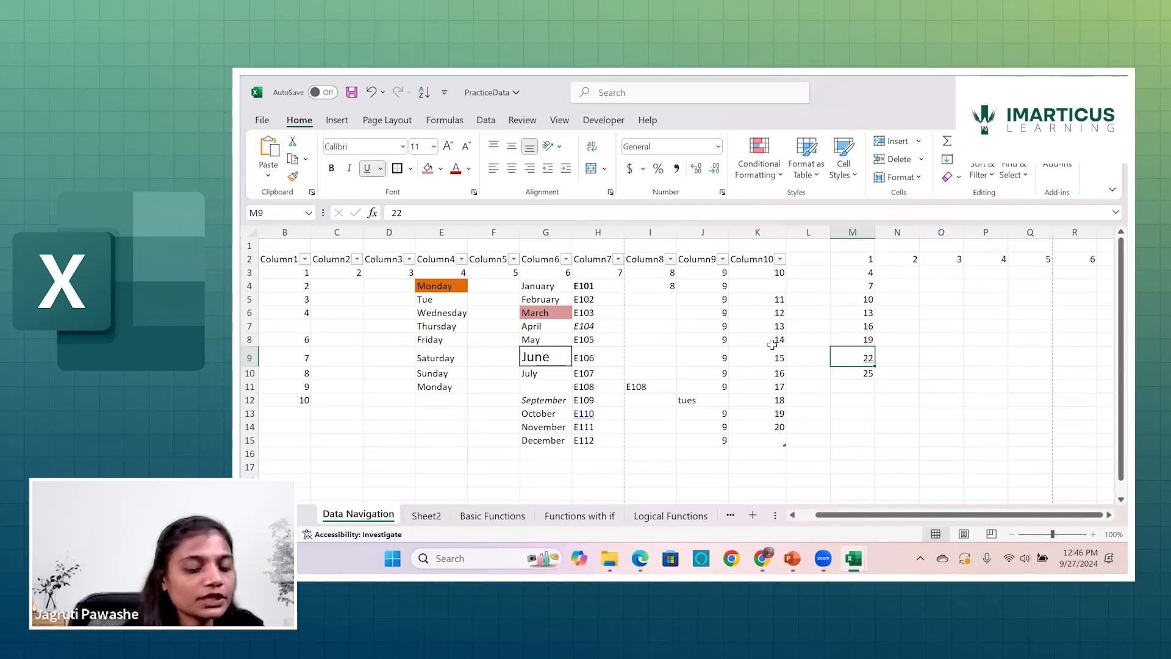
{"action": "key", "text": "ctrl+v"}
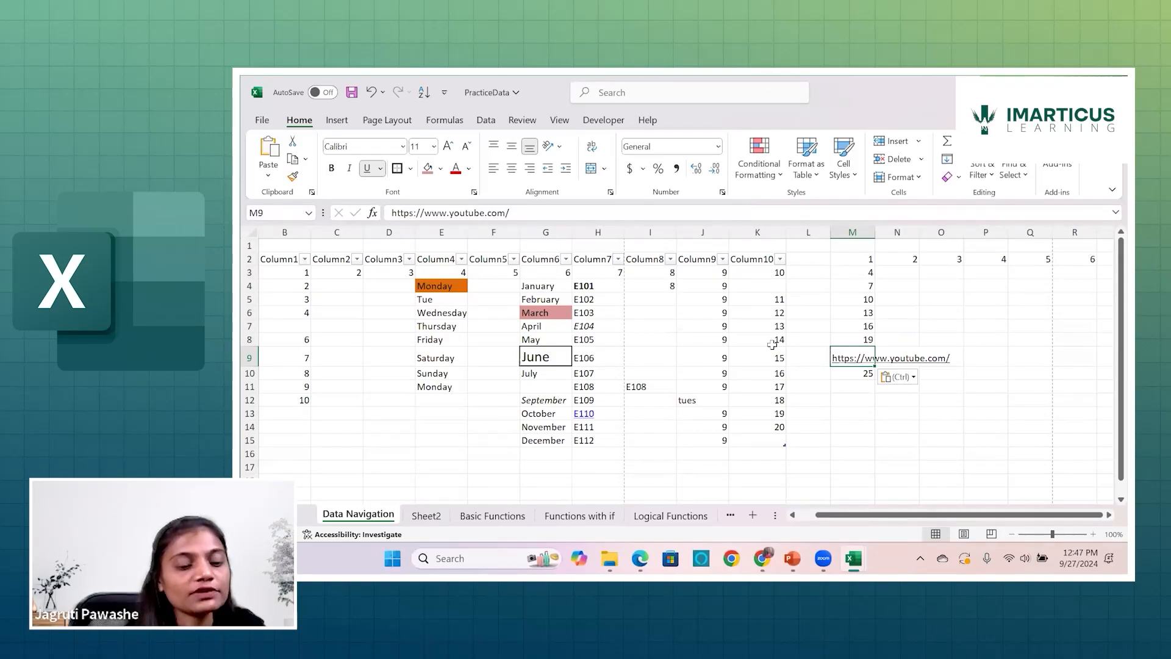
{"action": "key", "text": "ctrl+w"}
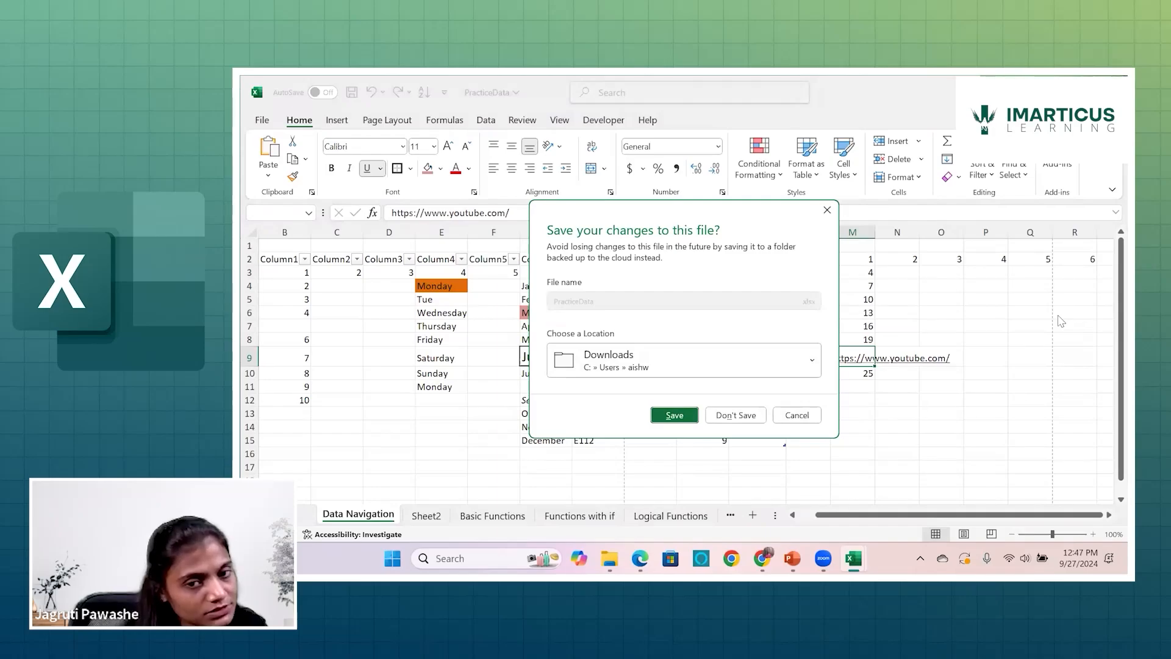
{"action": "left_click", "coordinate": [798, 418]}
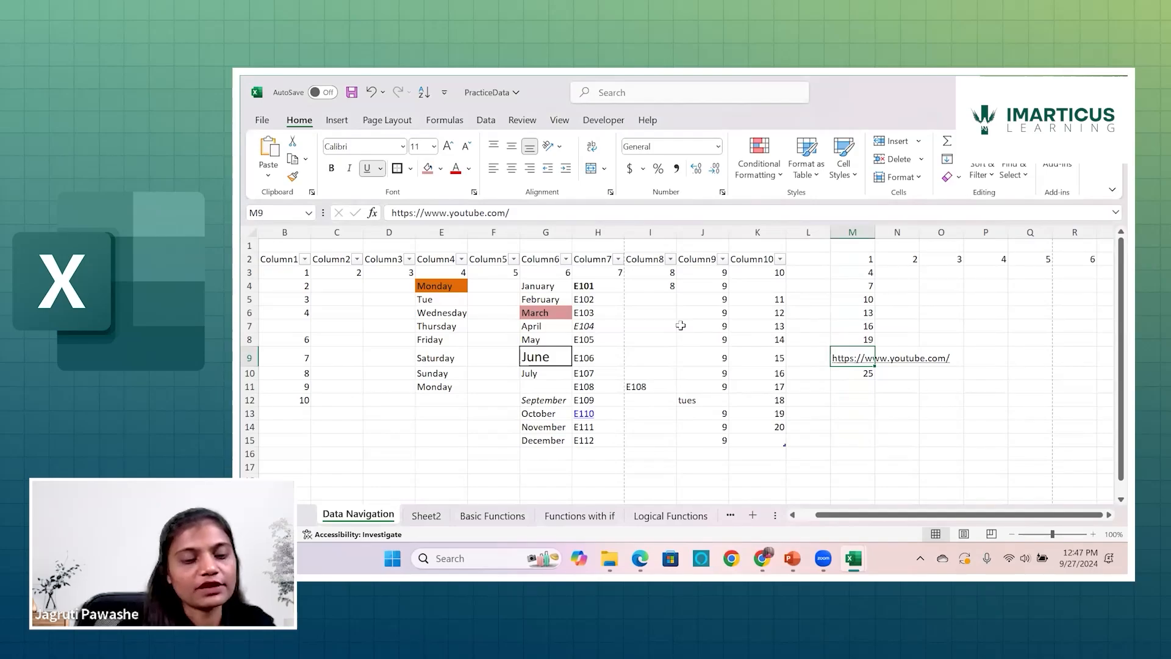
Cut the YouTube address from cell M9 and paste it into cell Q8
{"action": "key", "text": "ctrl+c"}
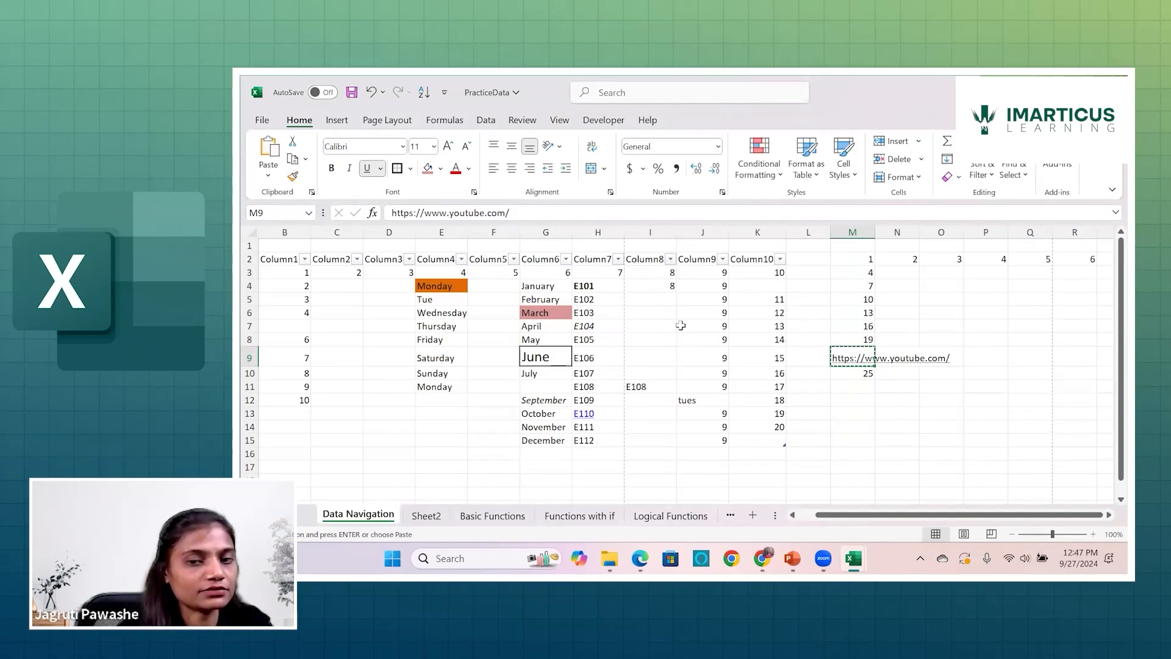
{"action": "left_click", "coordinate": [1023, 339]}
{"action": "key", "text": "ctrl+v"}
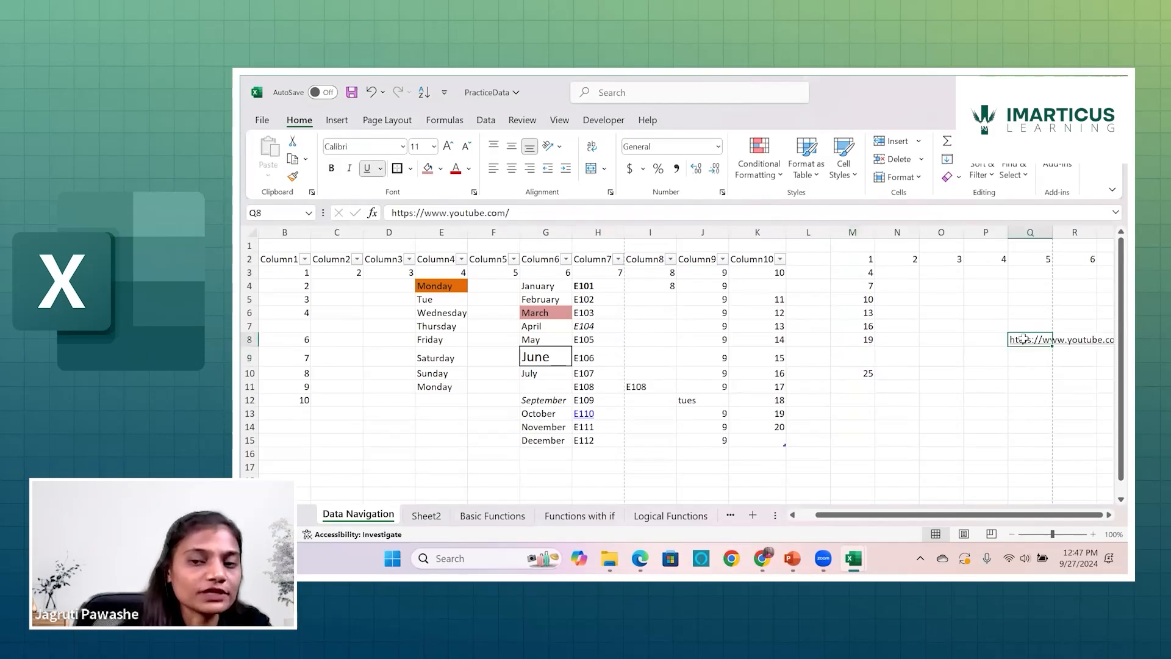
{"action": "left_click", "coordinate": [854, 353]}
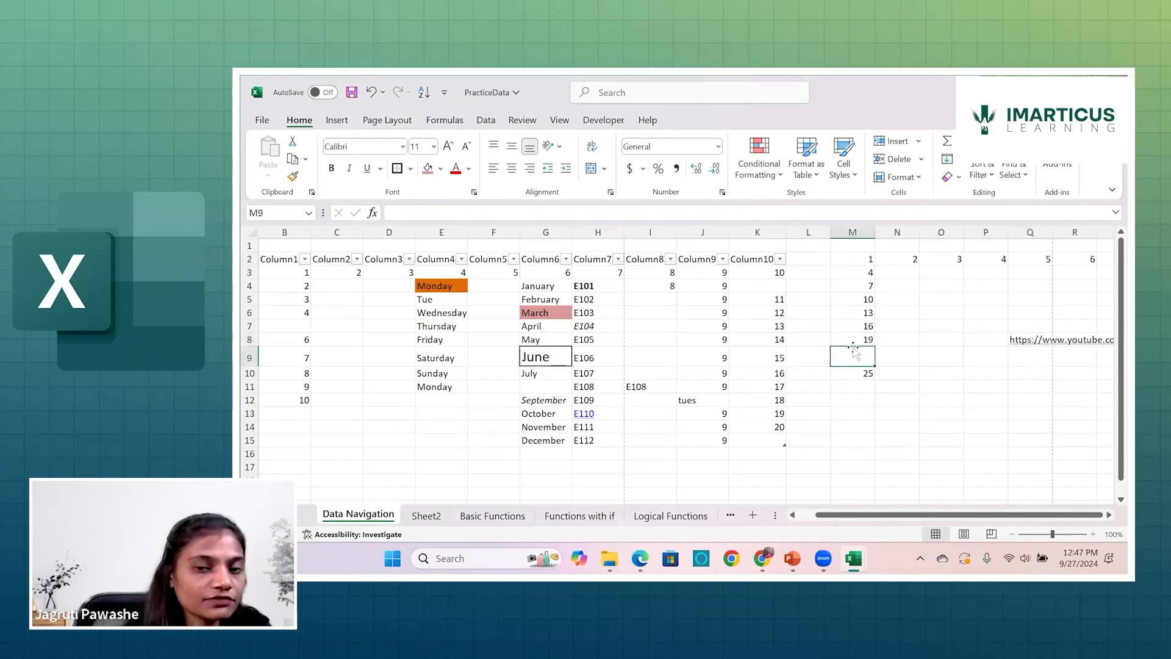
{"action": "left_click", "coordinate": [1040, 309]}
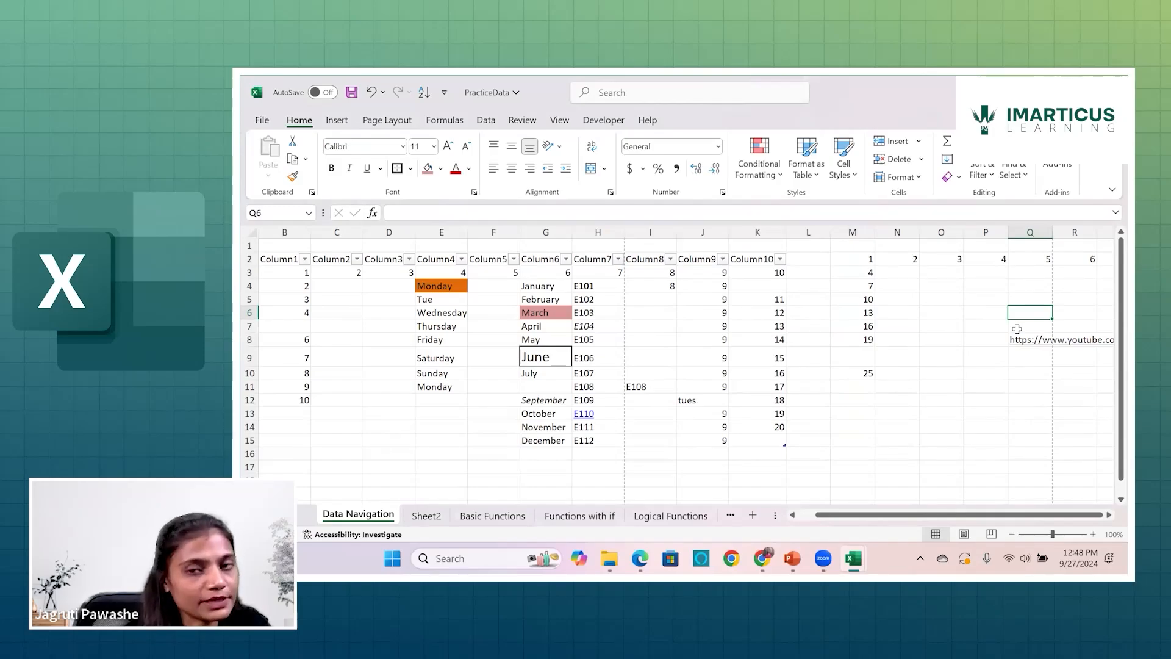
{"action": "left_click", "coordinate": [854, 356]}
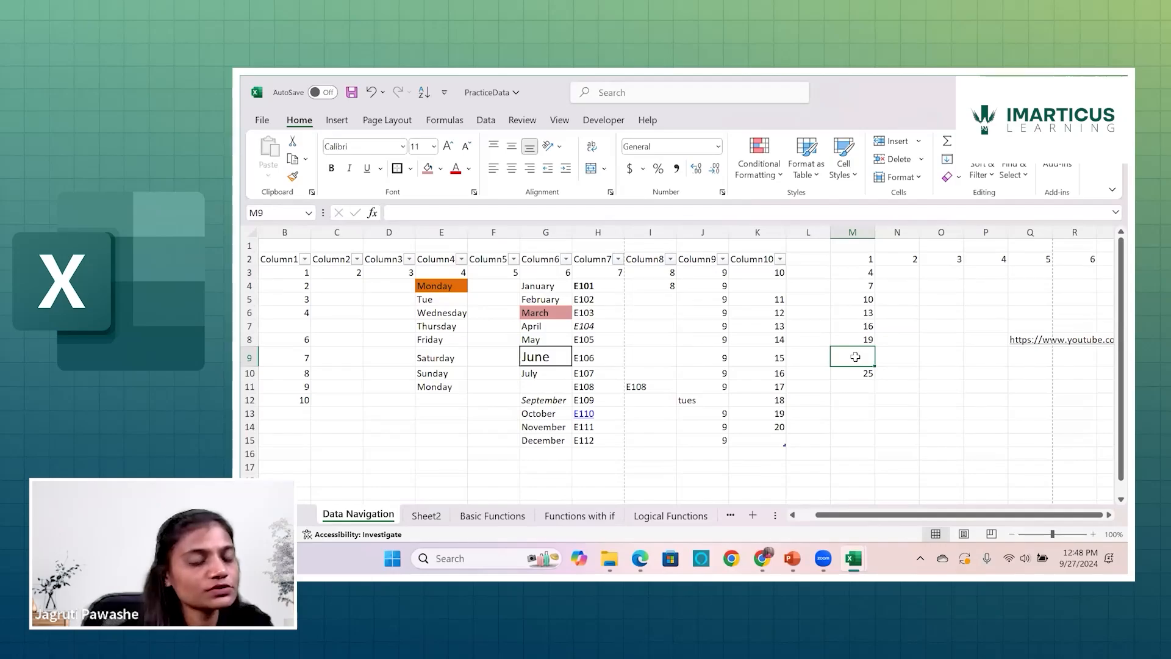
{"action": "left_click", "coordinate": [863, 397]}
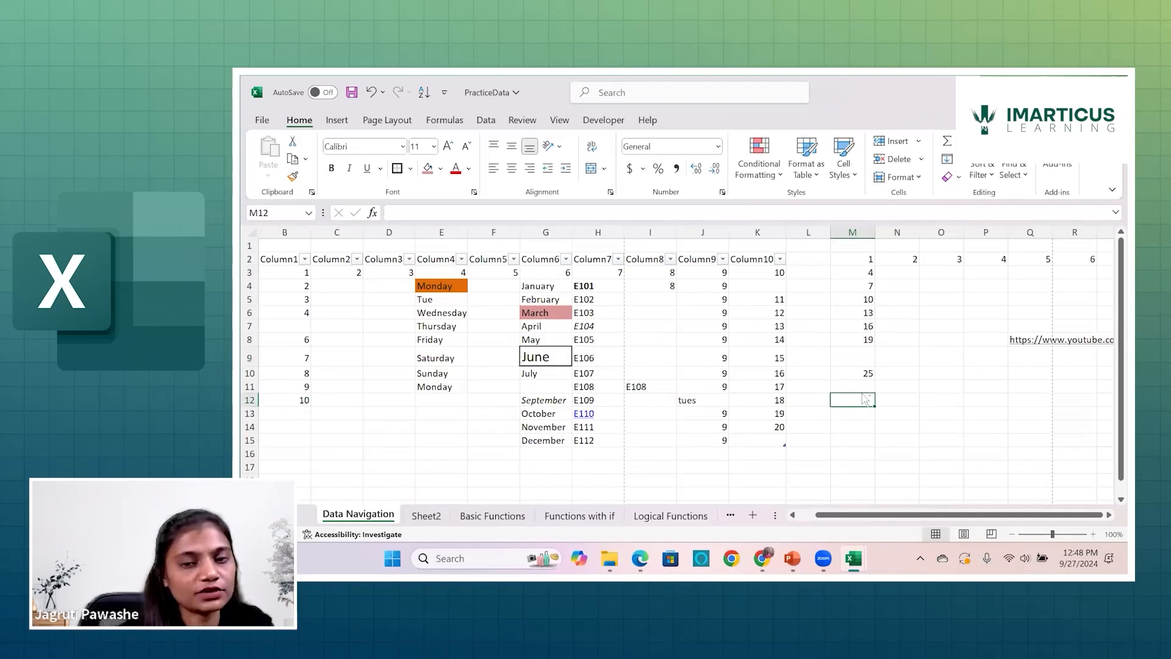
Undo the recent edits one by one, back to before the data range was converted into a table
{"action": "key", "text": "ctrl+z"}
{"action": "key", "text": "ctrl+z"}
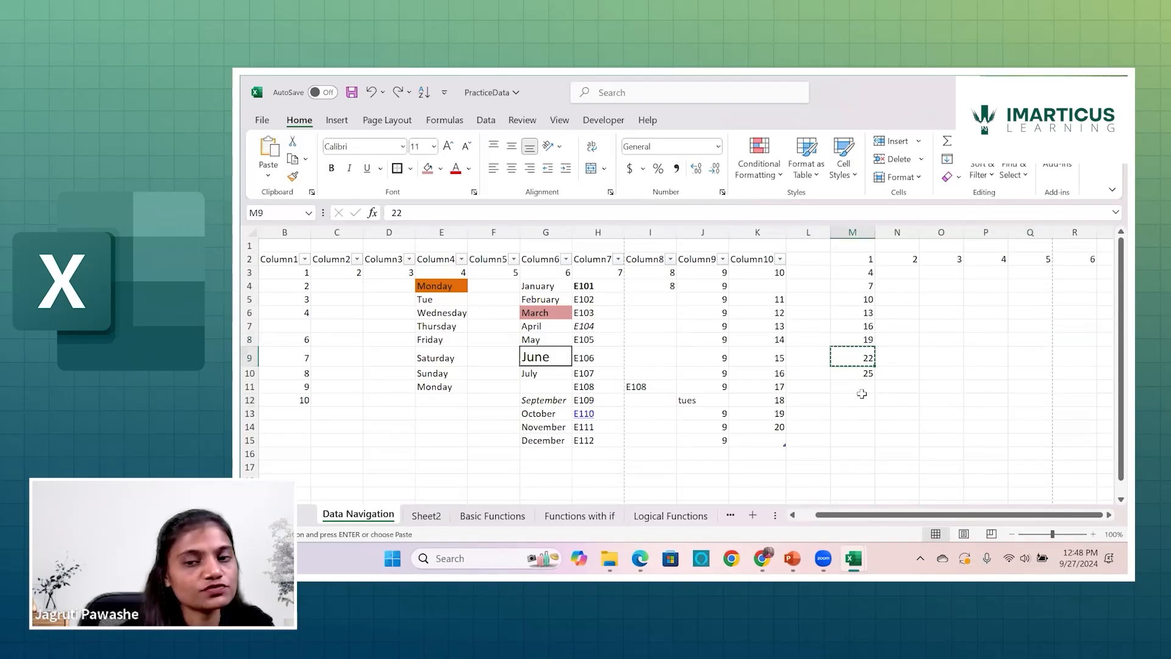
{"action": "key", "text": "ctrl+z"}
{"action": "key", "text": "ctrl+z"}
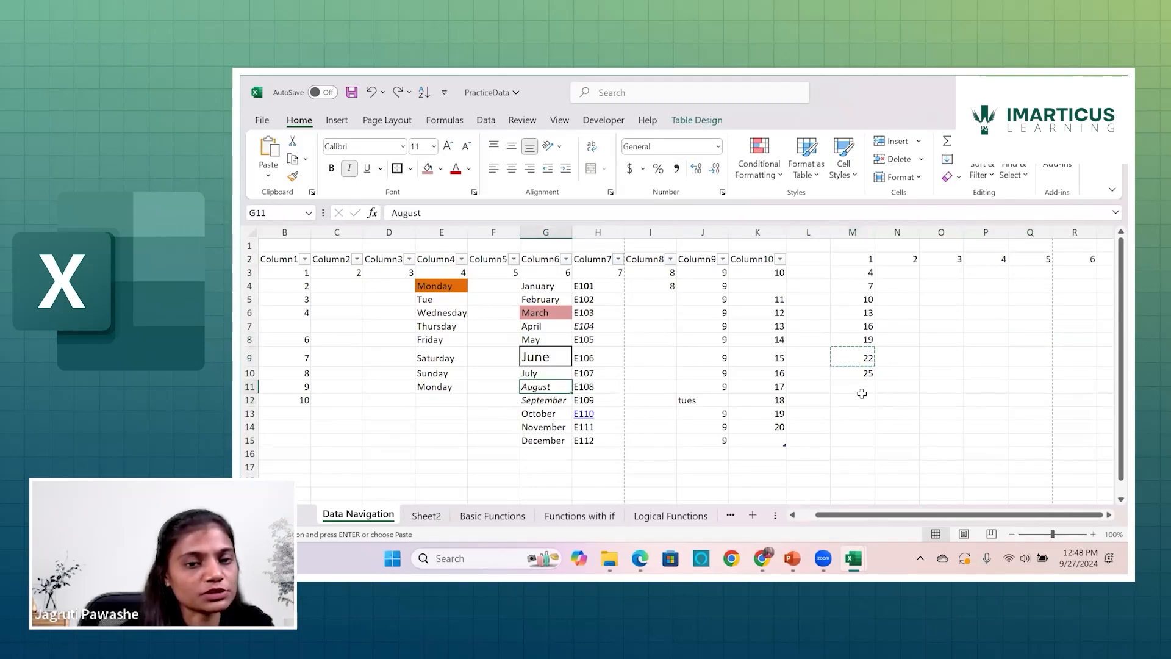
{"action": "key", "text": "ctrl+z"}
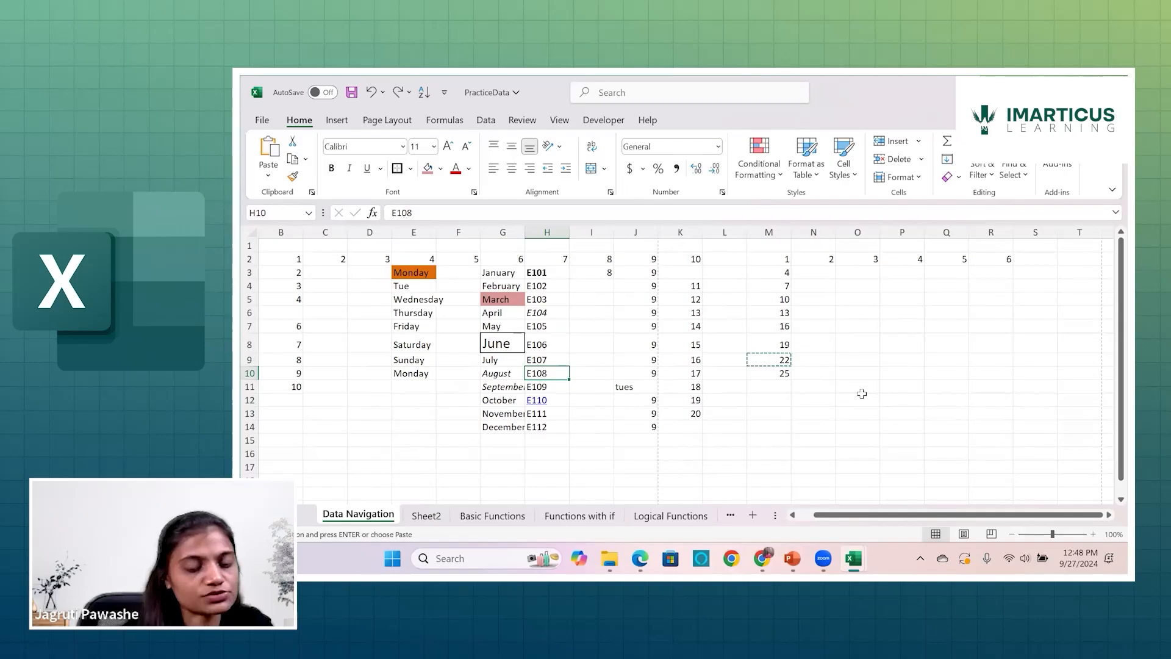
Redo all the undone edits, from the table creation up to moving the YouTube address to cell Q8
{"action": "key", "text": "ctrl+t"}
{"action": "key", "text": "Return"}
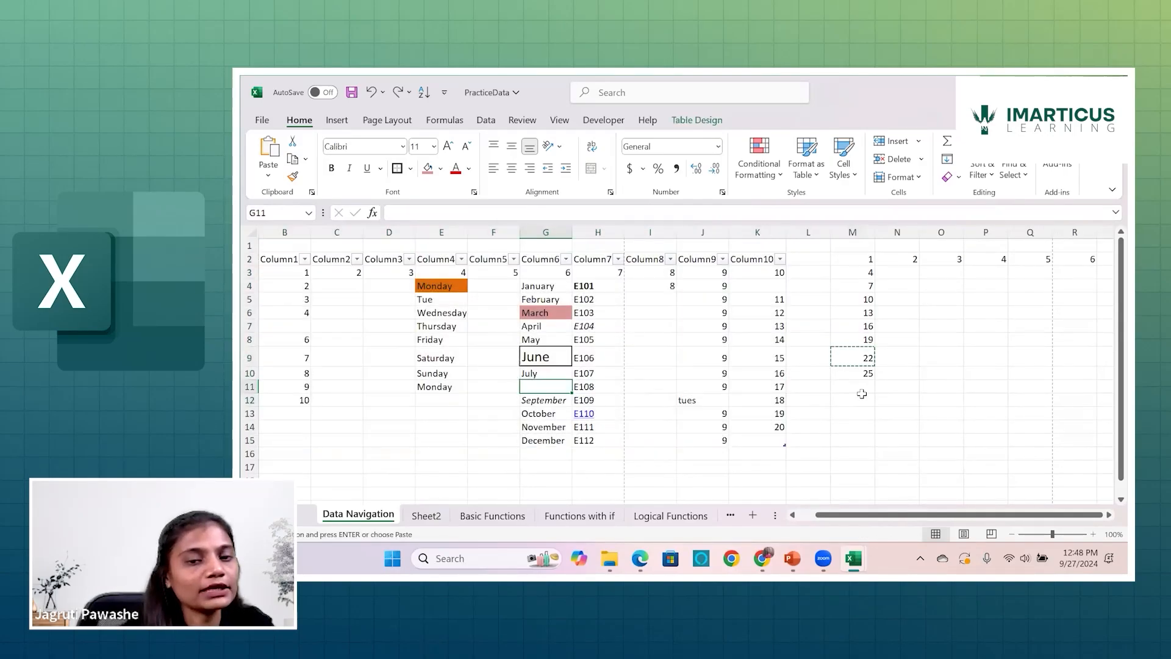
{"action": "key", "text": "ctrl+y"}
{"action": "key", "text": "ctrl+y"}
{"action": "key", "text": "ctrl+y"}
{"action": "key", "text": "ctrl+y"}
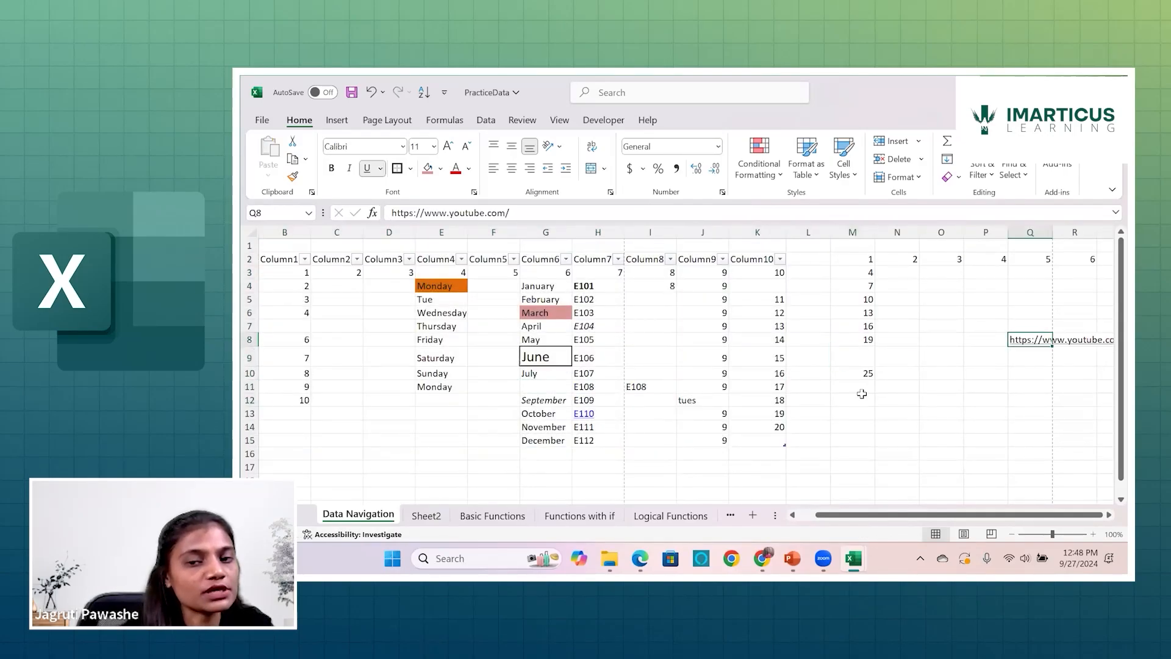